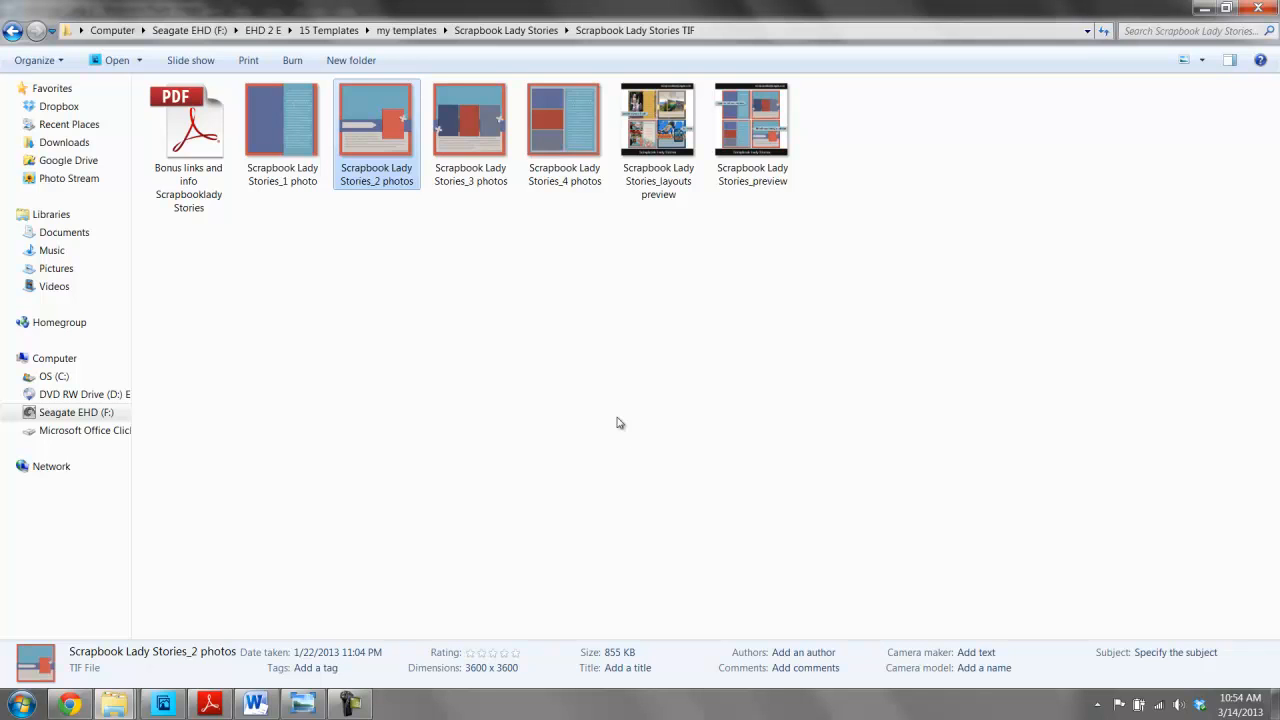
right_click(369, 101)
mouse_move(415, 268)
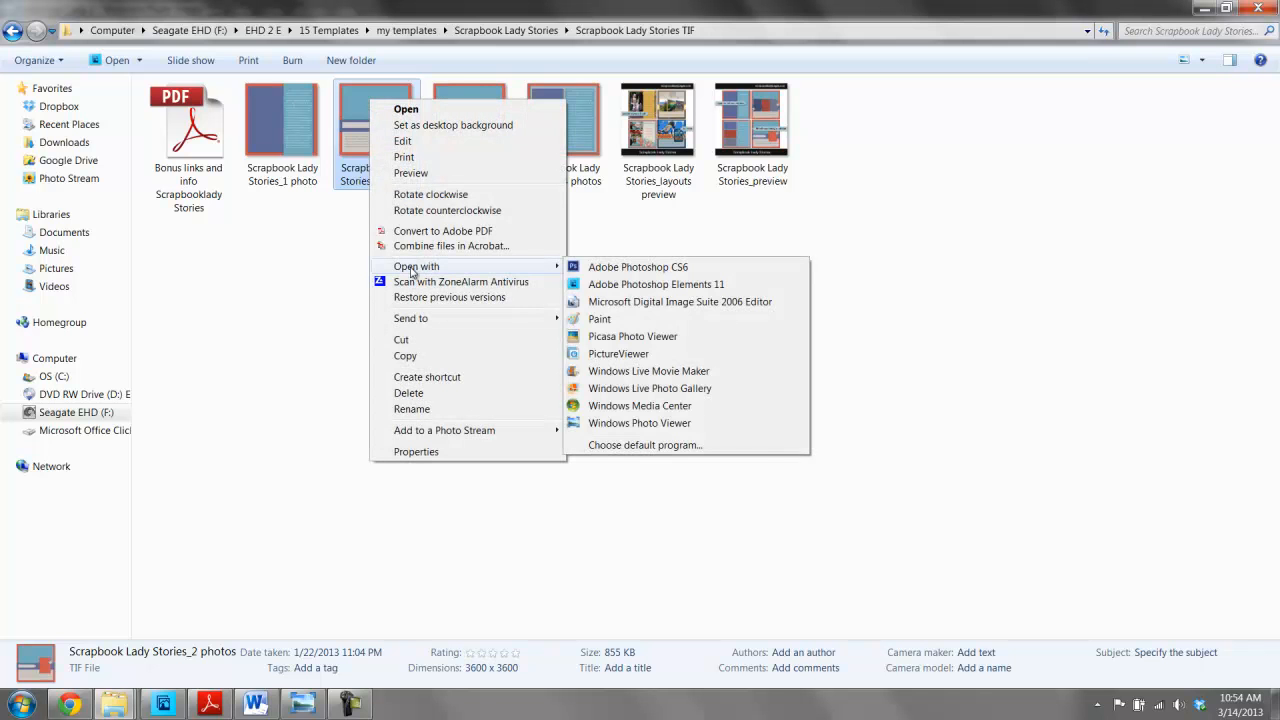
left_click(638, 445)
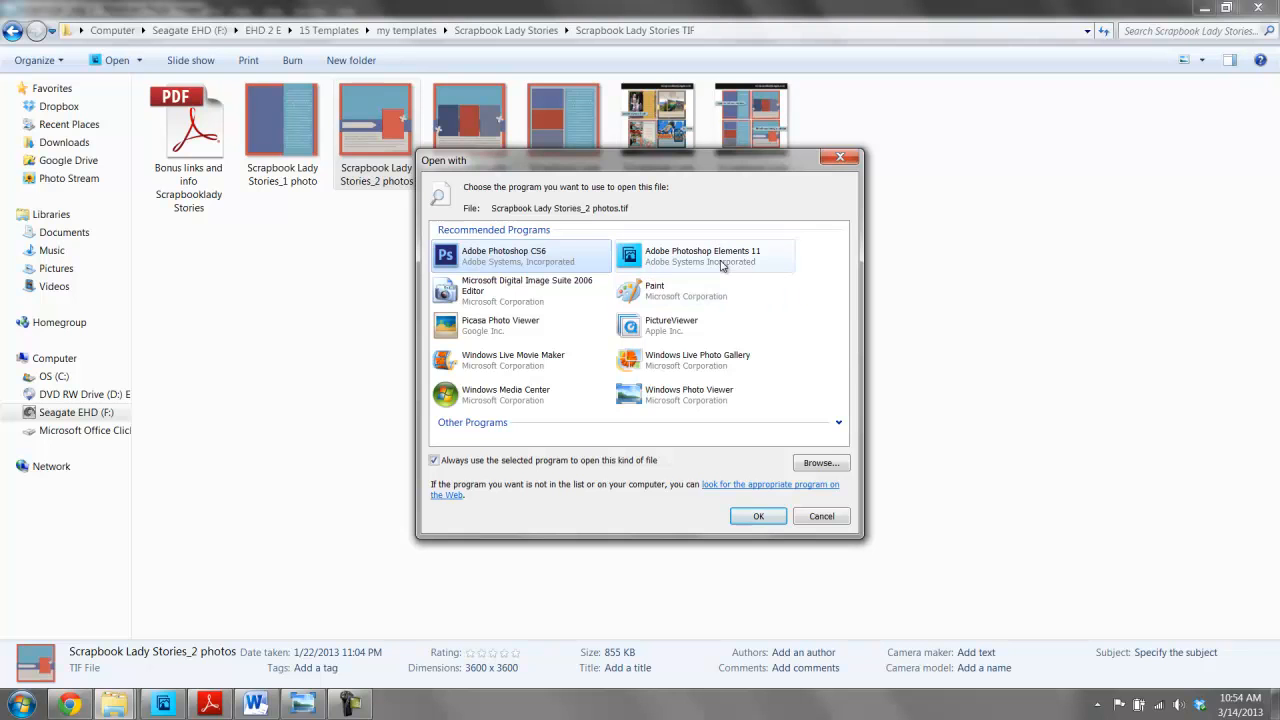
left_click(815, 517)
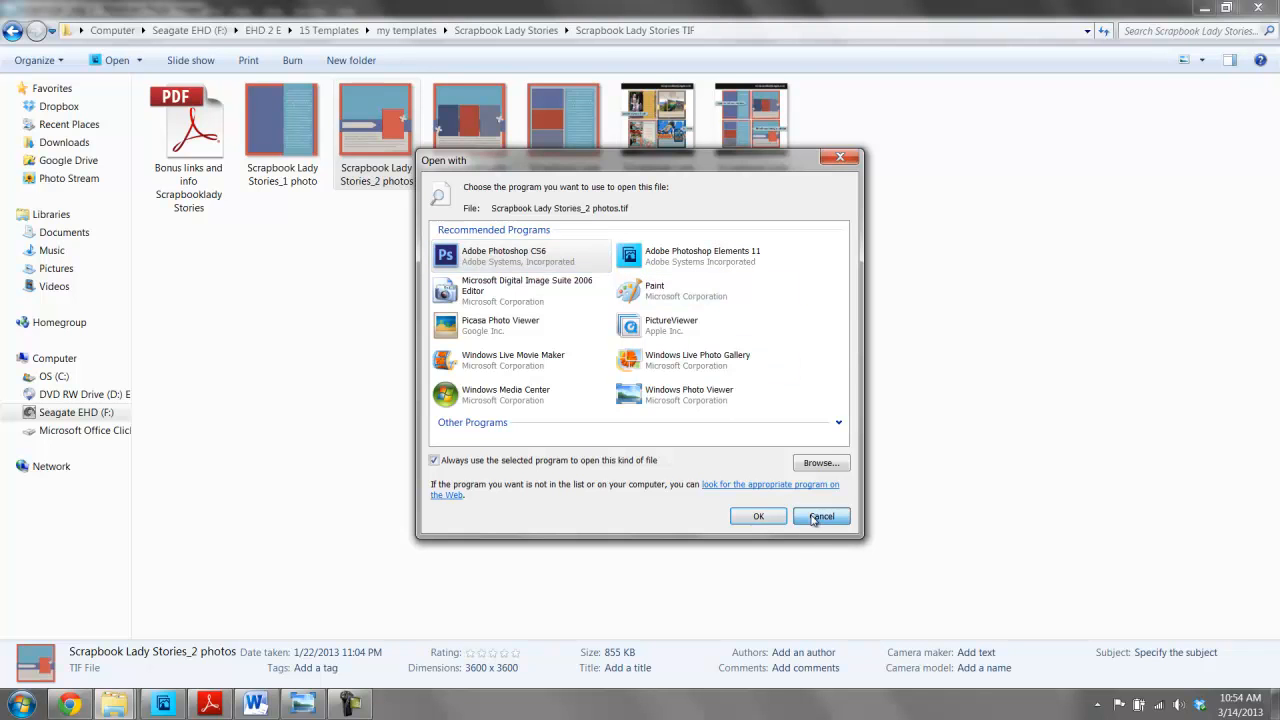
- Open the Scrapbook Lady Stories_2 photos template and switch to Expert mode
double_click(364, 113)
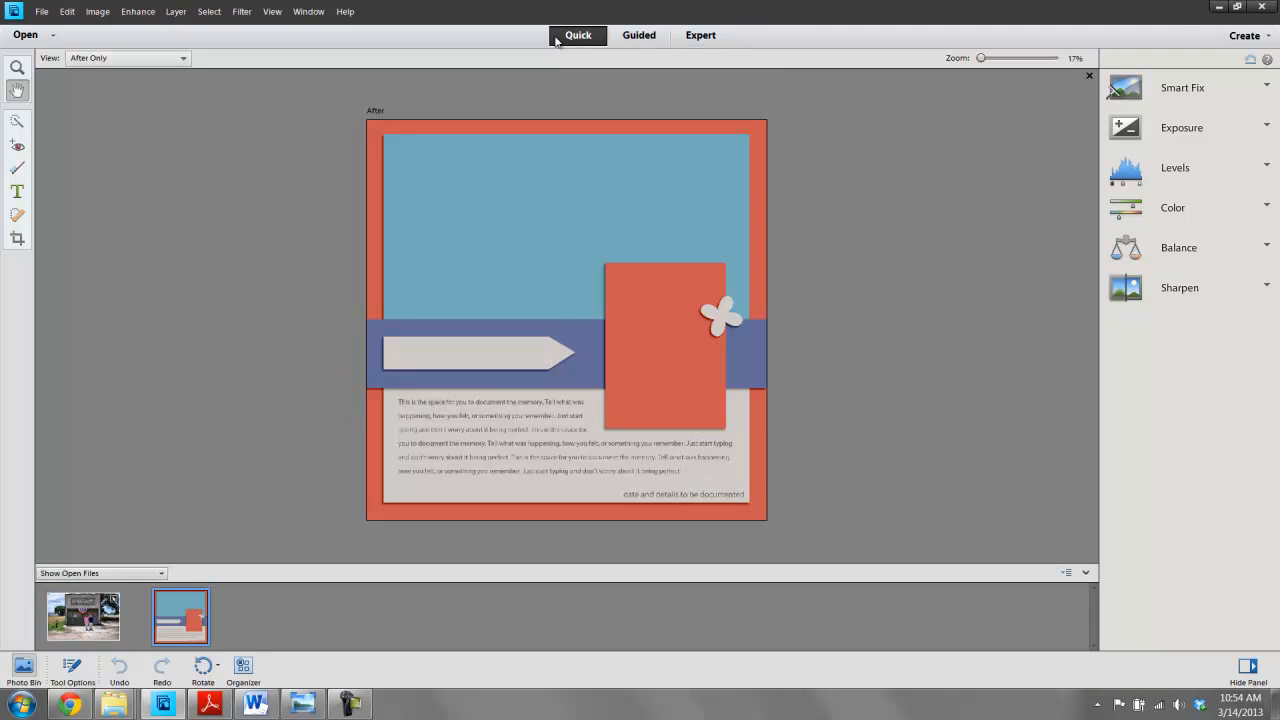
left_click(700, 37)
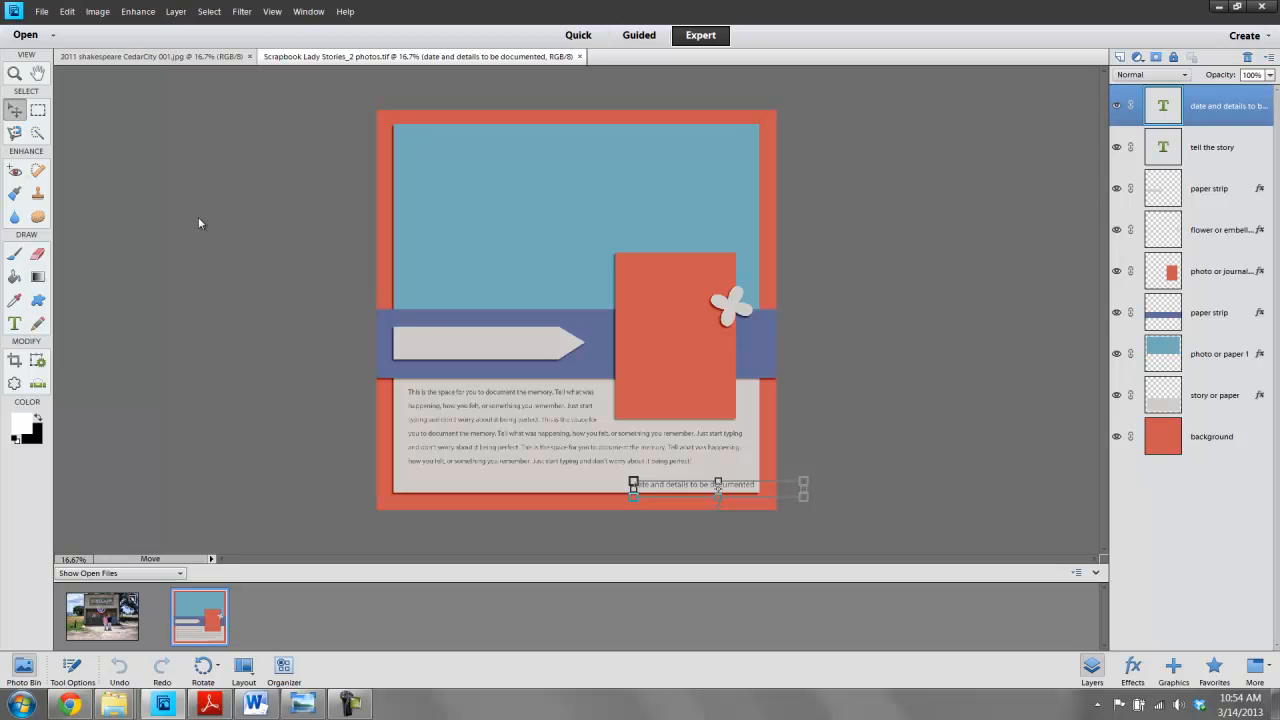
- Read the Photoshop Elements workspace basics help page about the editing modes and the Expert workspace
left_click(100, 662)
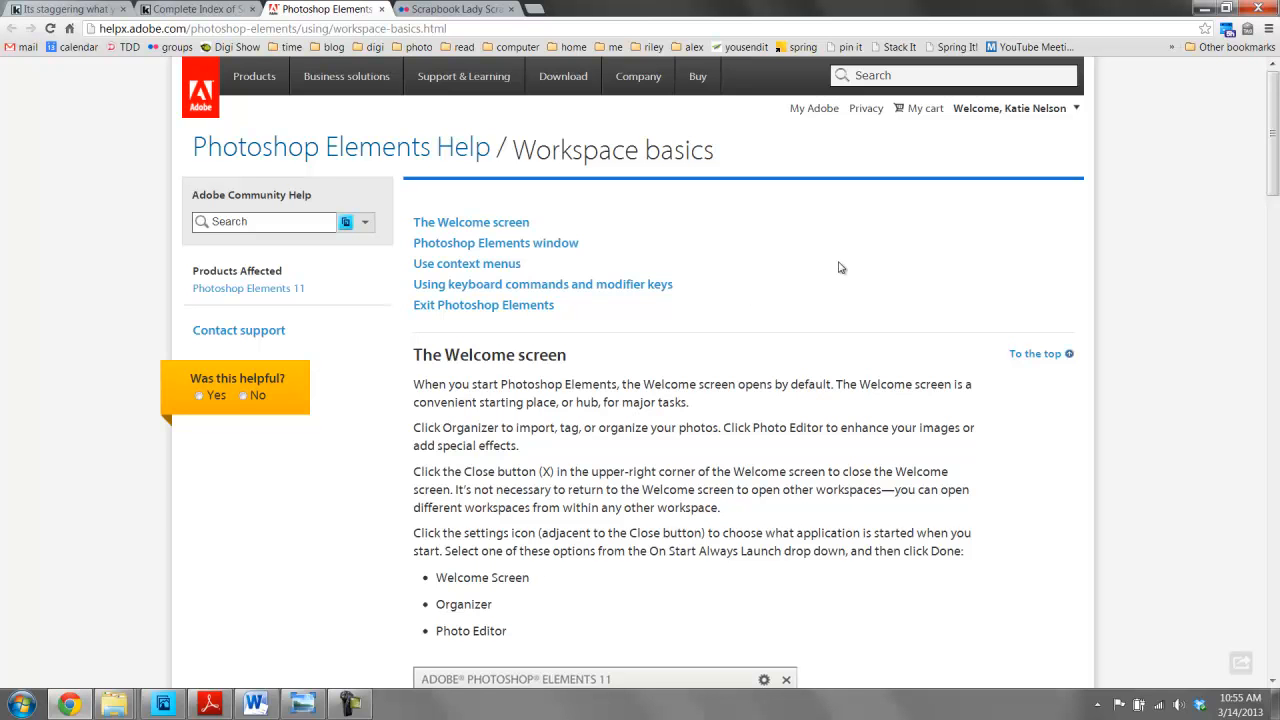
scroll(840, 267, "down", 3)
scroll(840, 267, "up", 3)
scroll(840, 267, "down", 9)
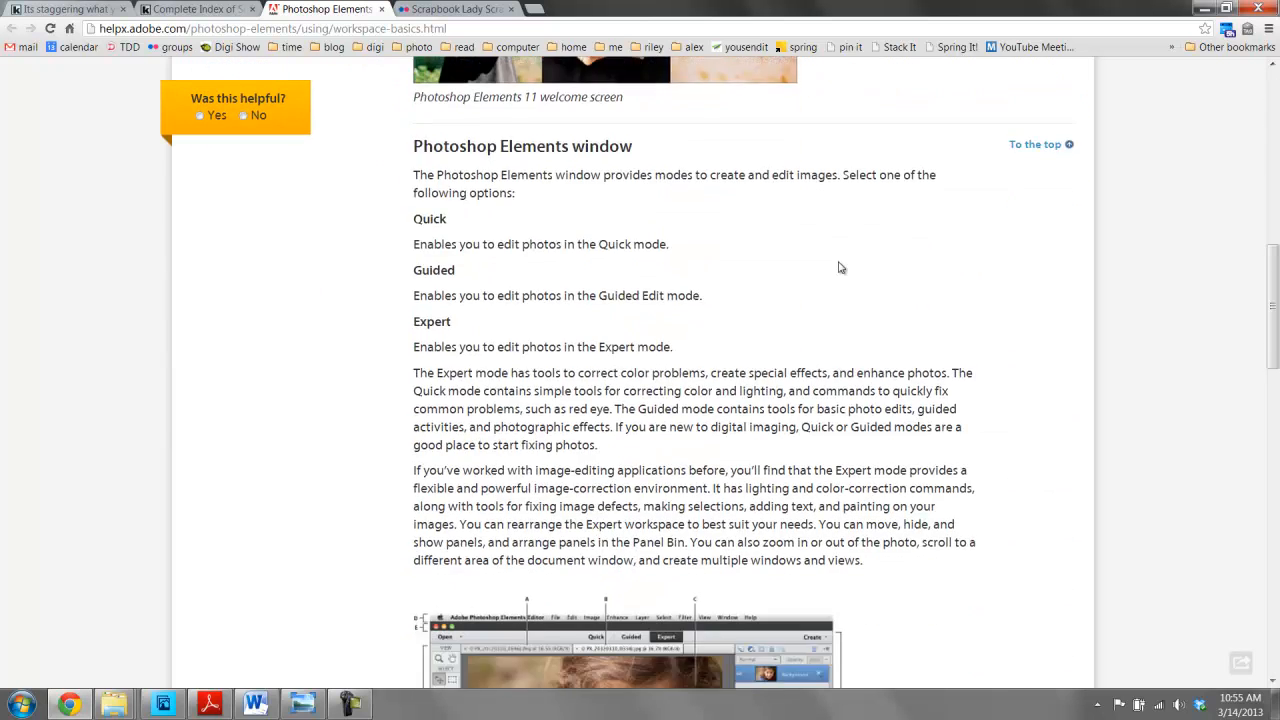
scroll(840, 267, "down", 5)
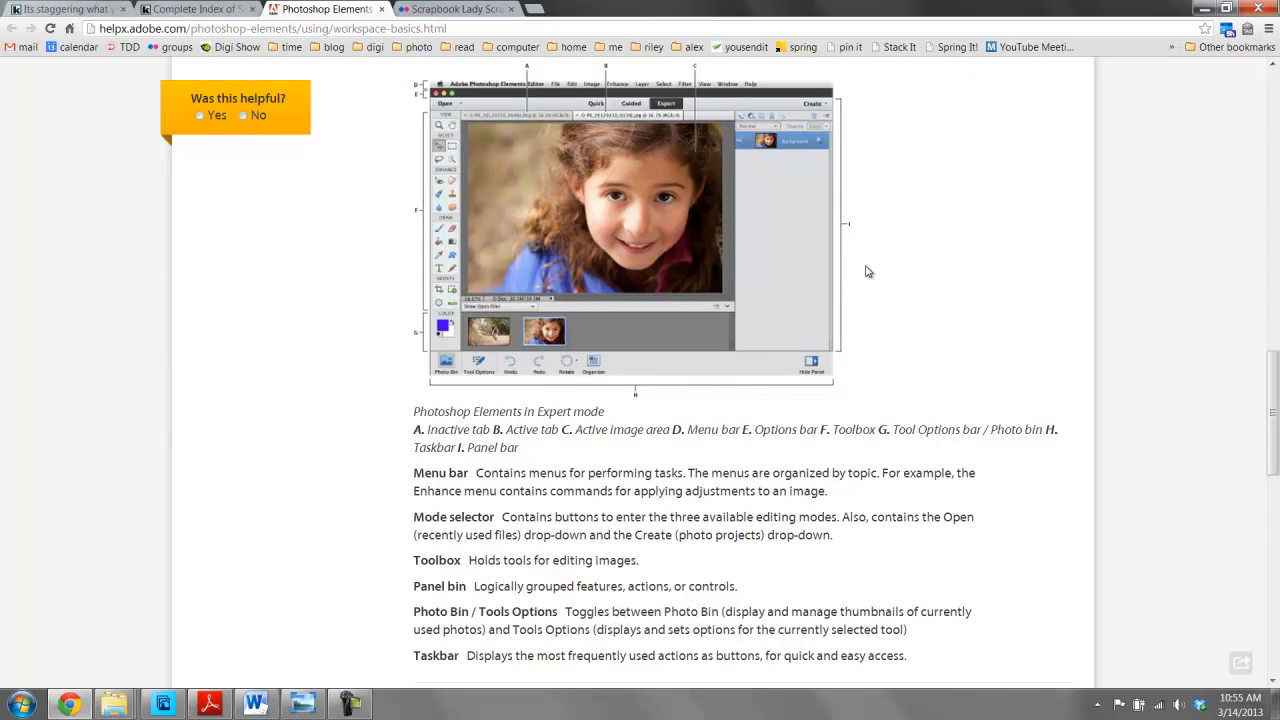
scroll(868, 271, "down", 3)
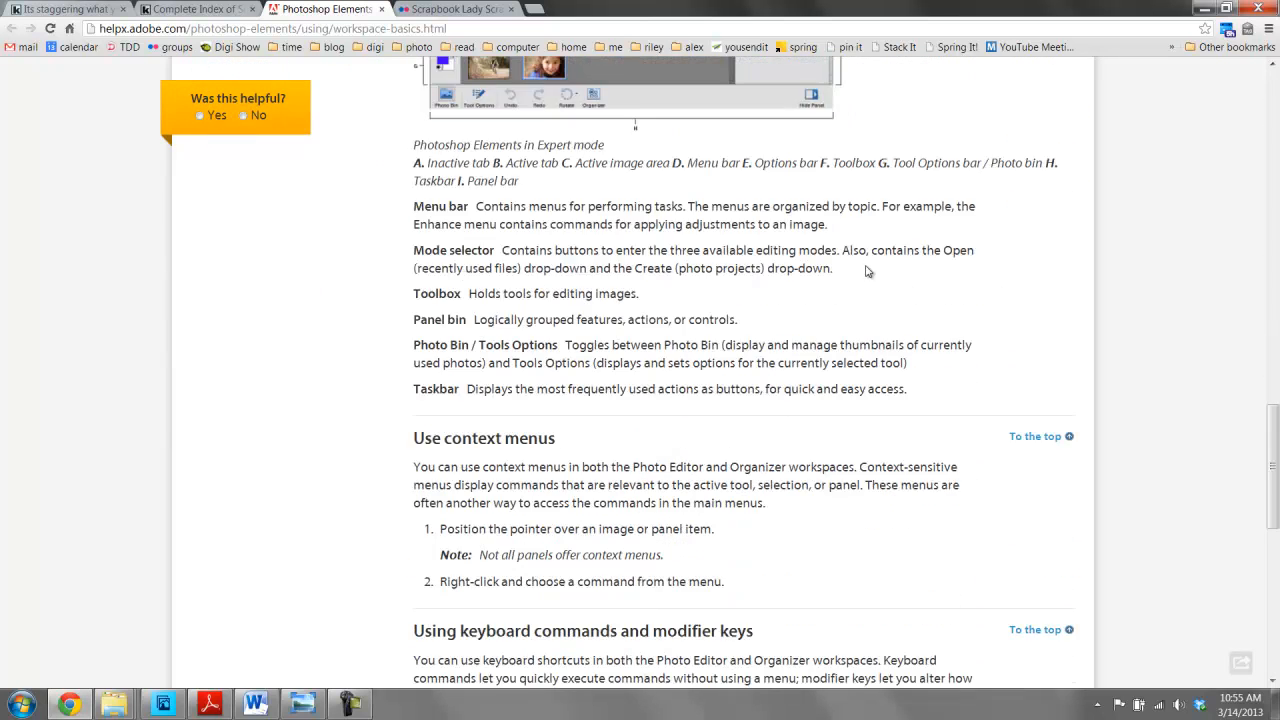
left_click(161, 707)
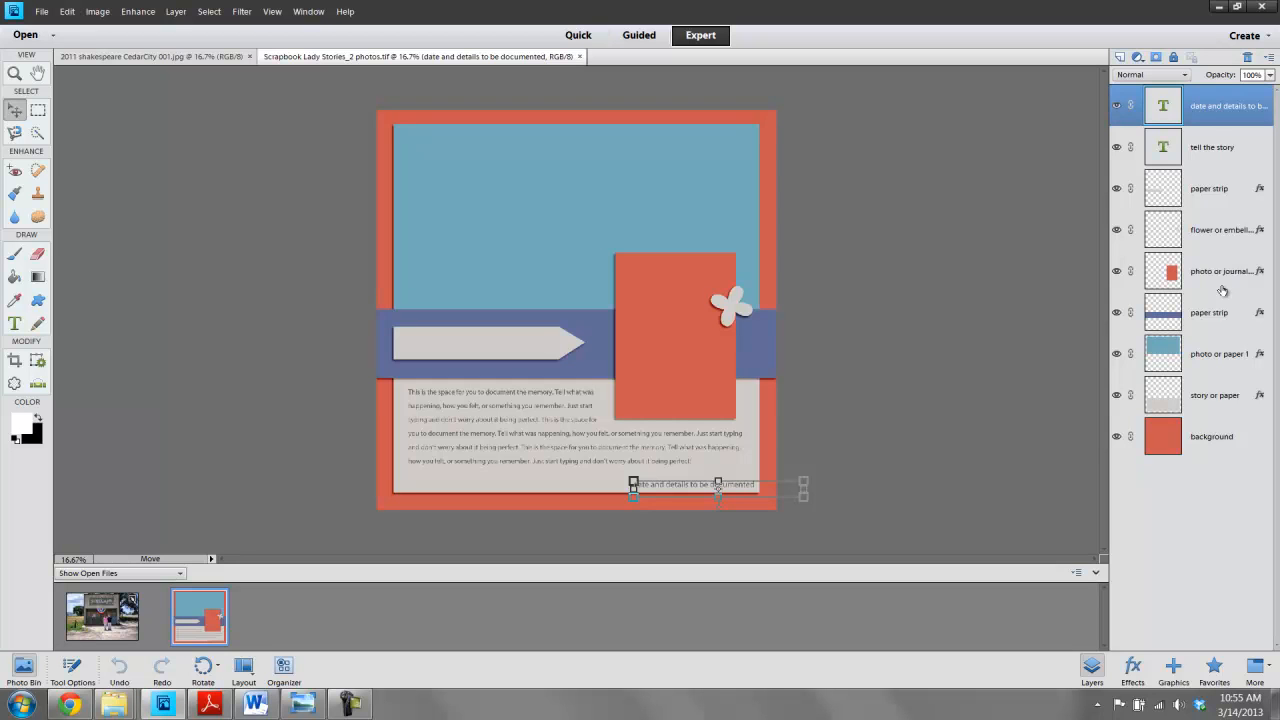
- Select the photo or paper 1 layer, then open the 2011 shakespeare CedarCity 016 photo in Expert mode
left_click(1208, 357)
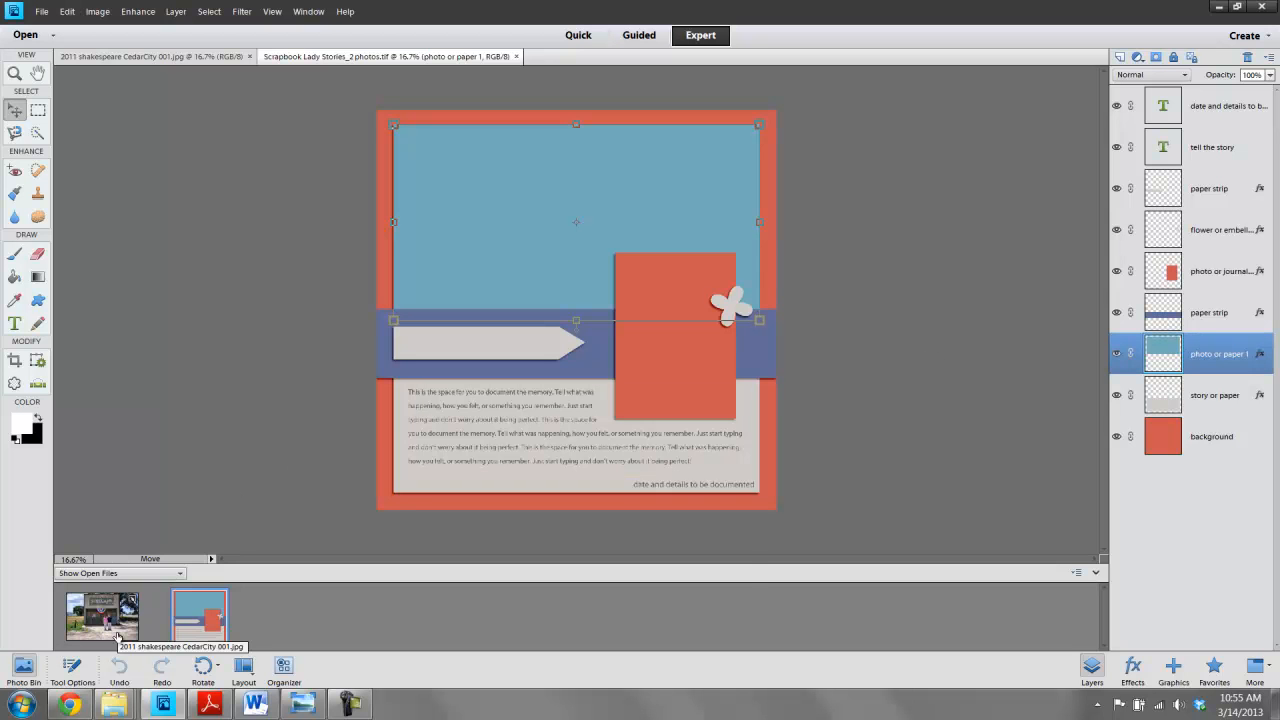
mouse_move(118, 712)
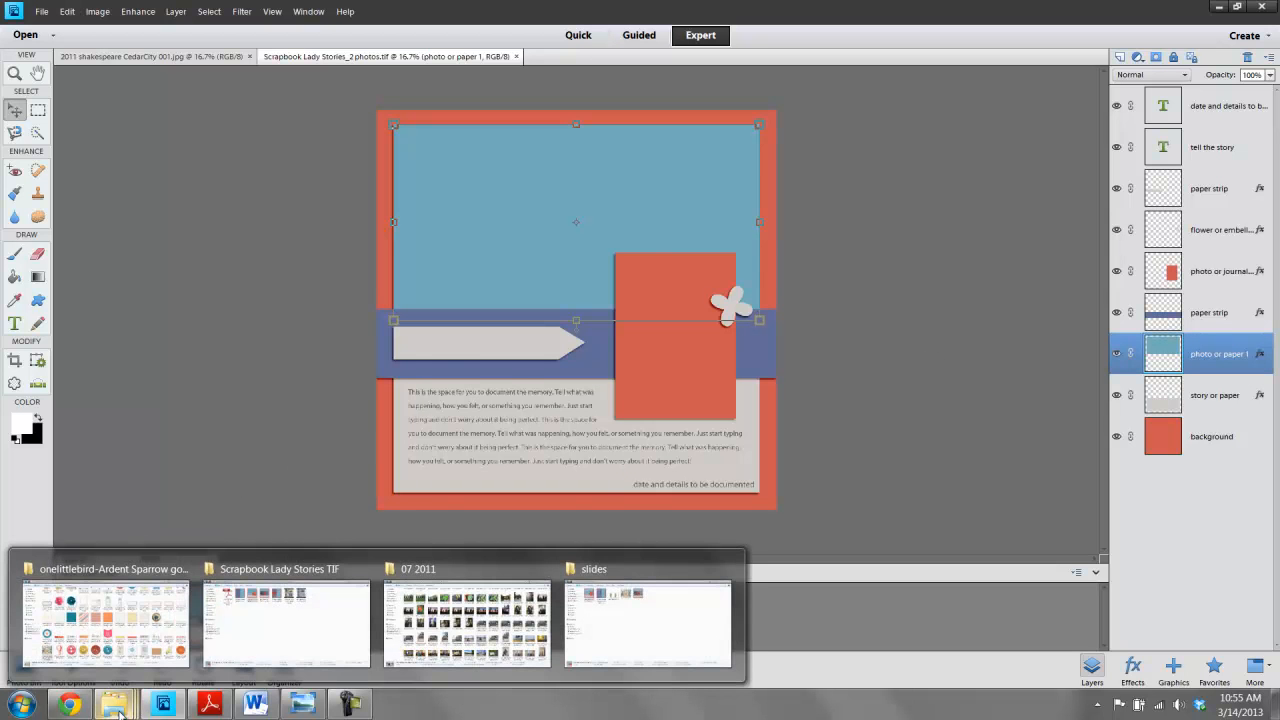
left_click(400, 612)
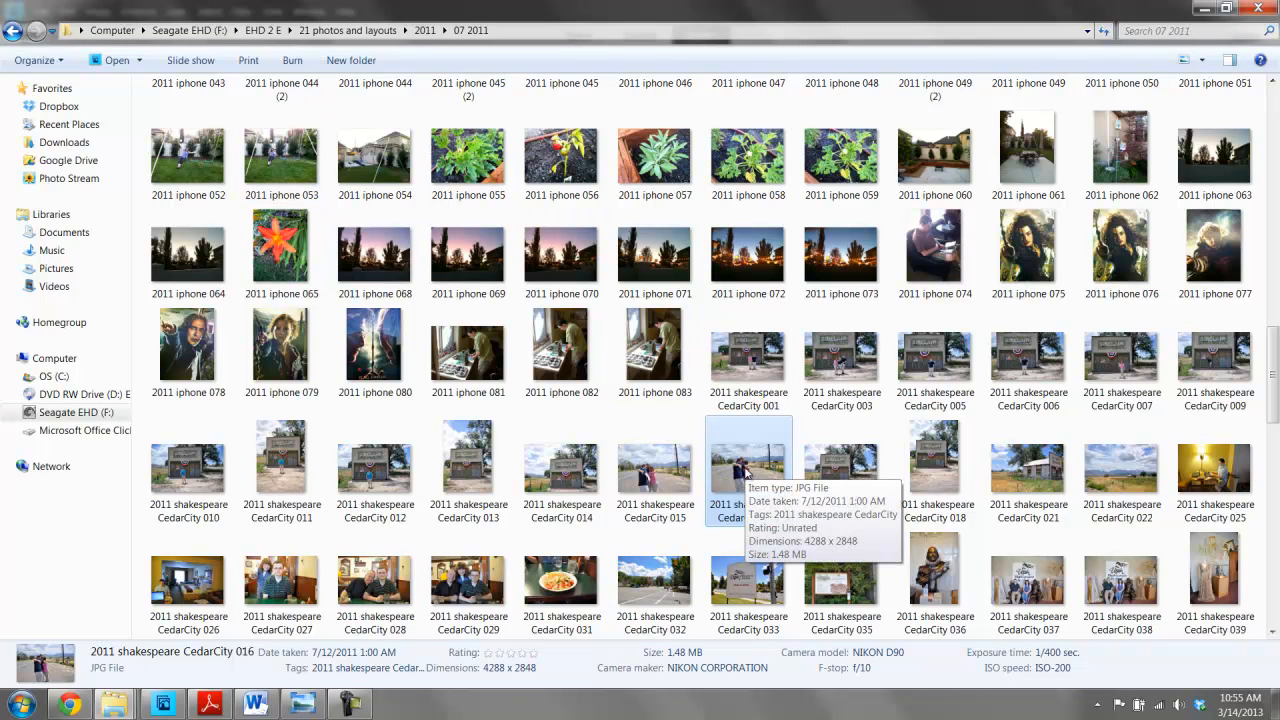
double_click(745, 468)
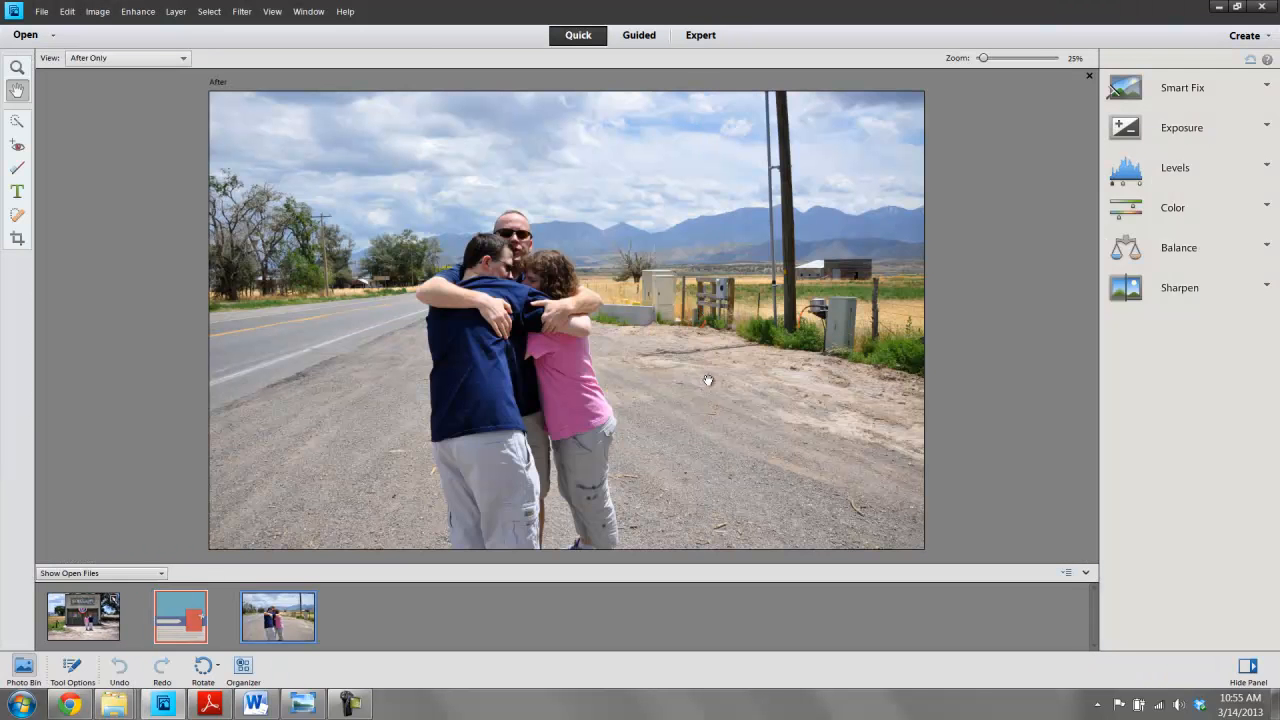
left_click(699, 36)
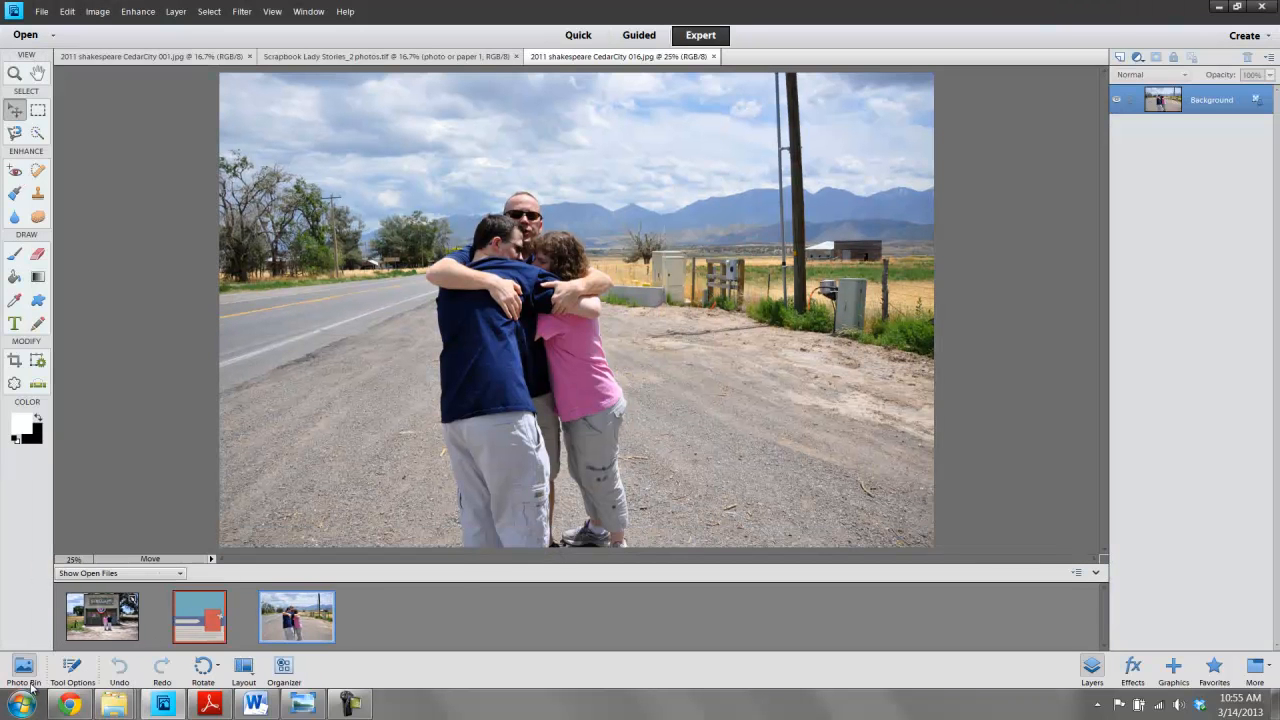
- Drag the CedarCity 001 photo into the template above the photo or paper 1 layer and scale it down
left_click(28, 684)
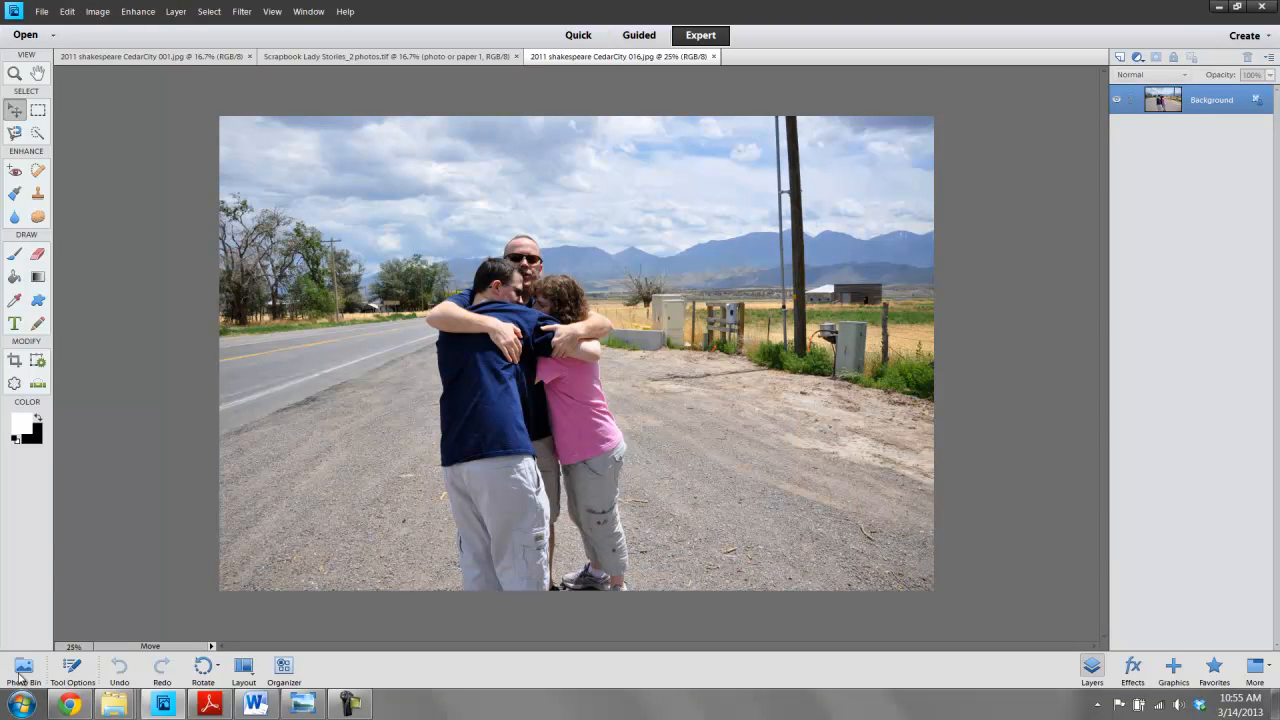
left_click(22, 670)
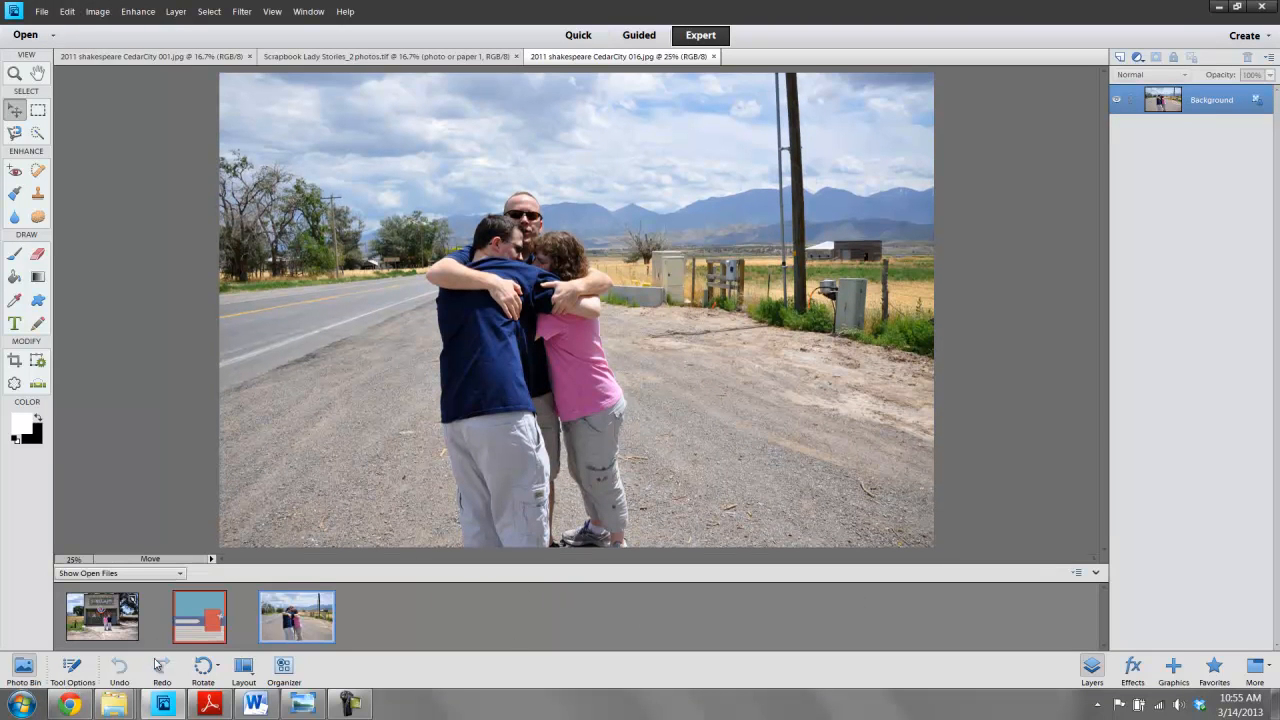
left_click(183, 615)
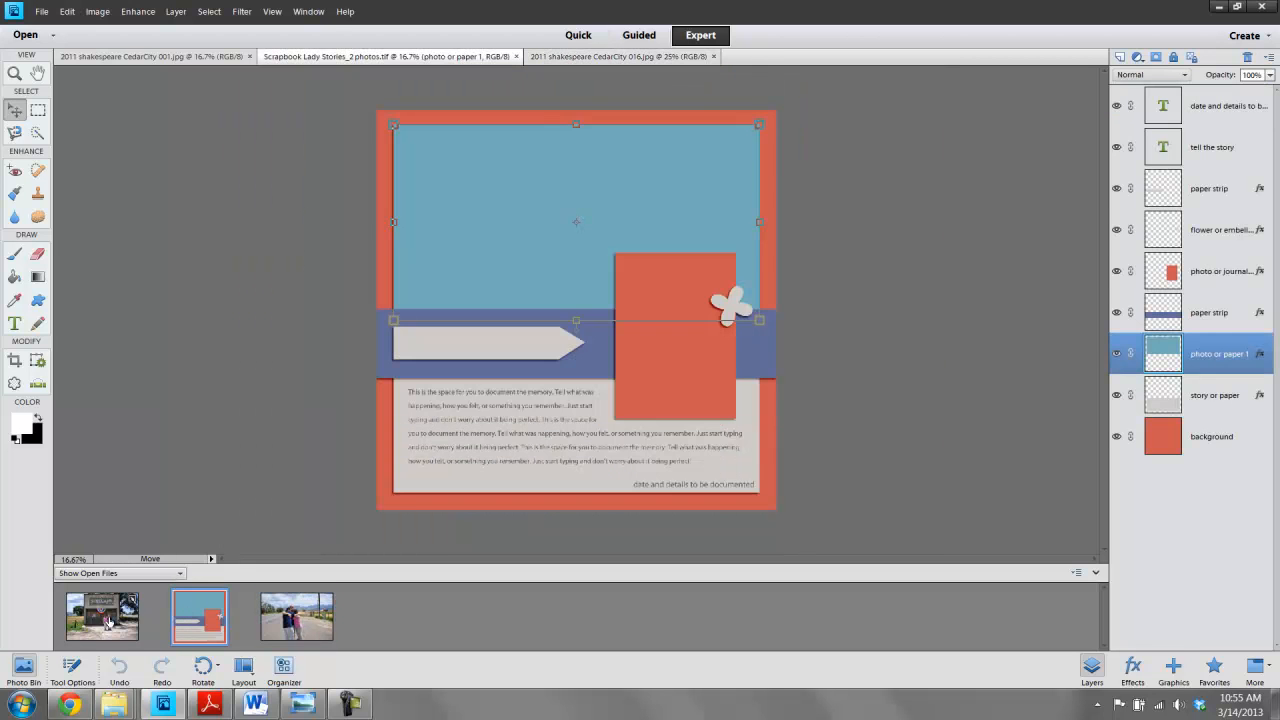
left_click(195, 326)
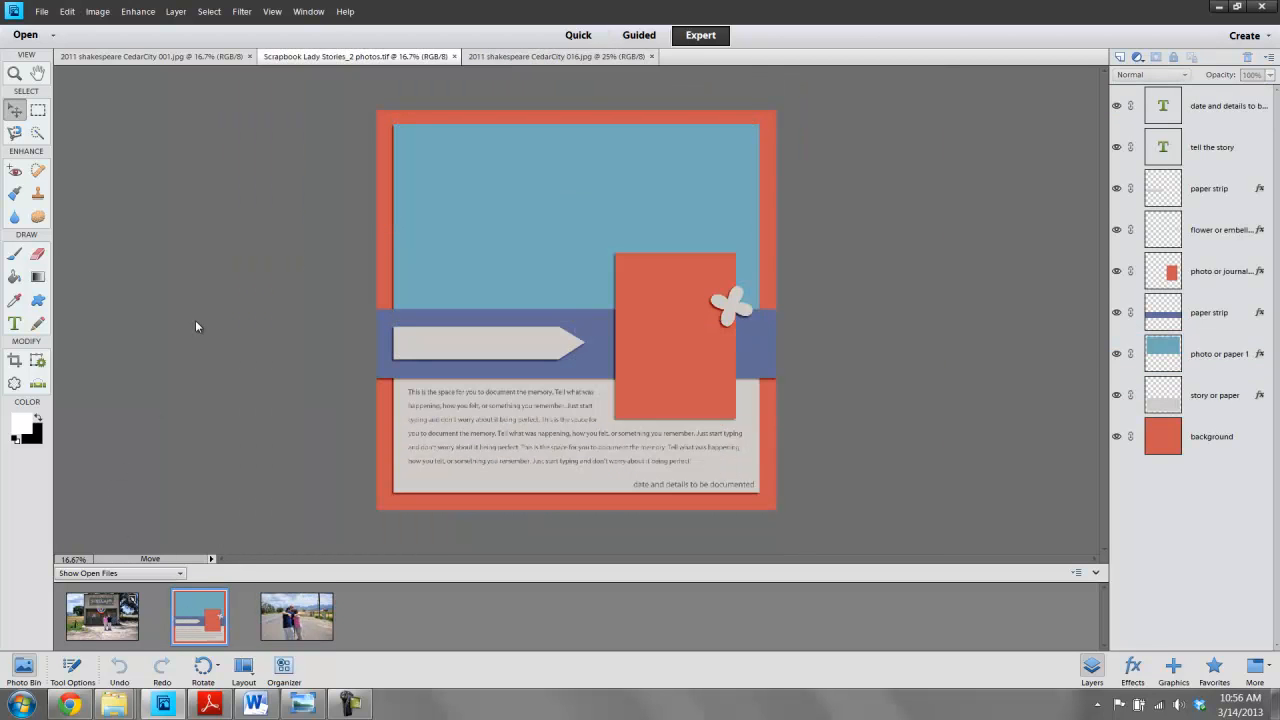
left_click(474, 189)
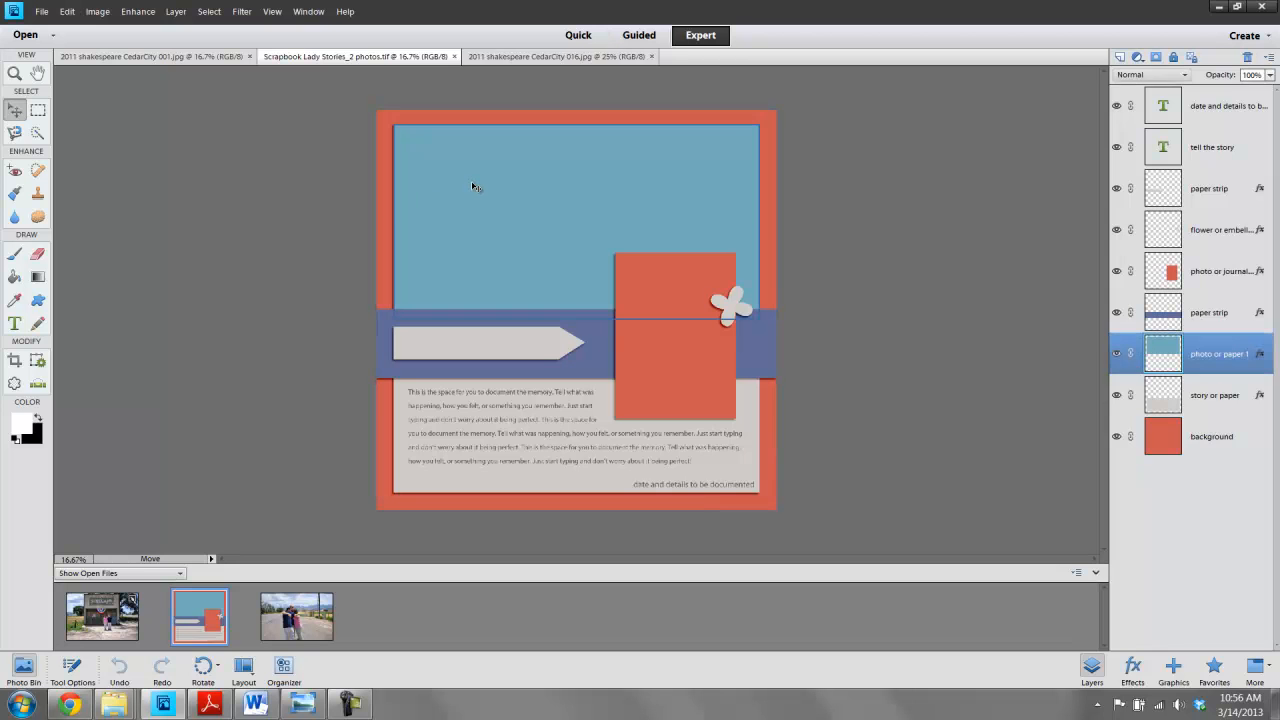
left_click_drag(104, 612, 546, 191)
left_click(846, 423)
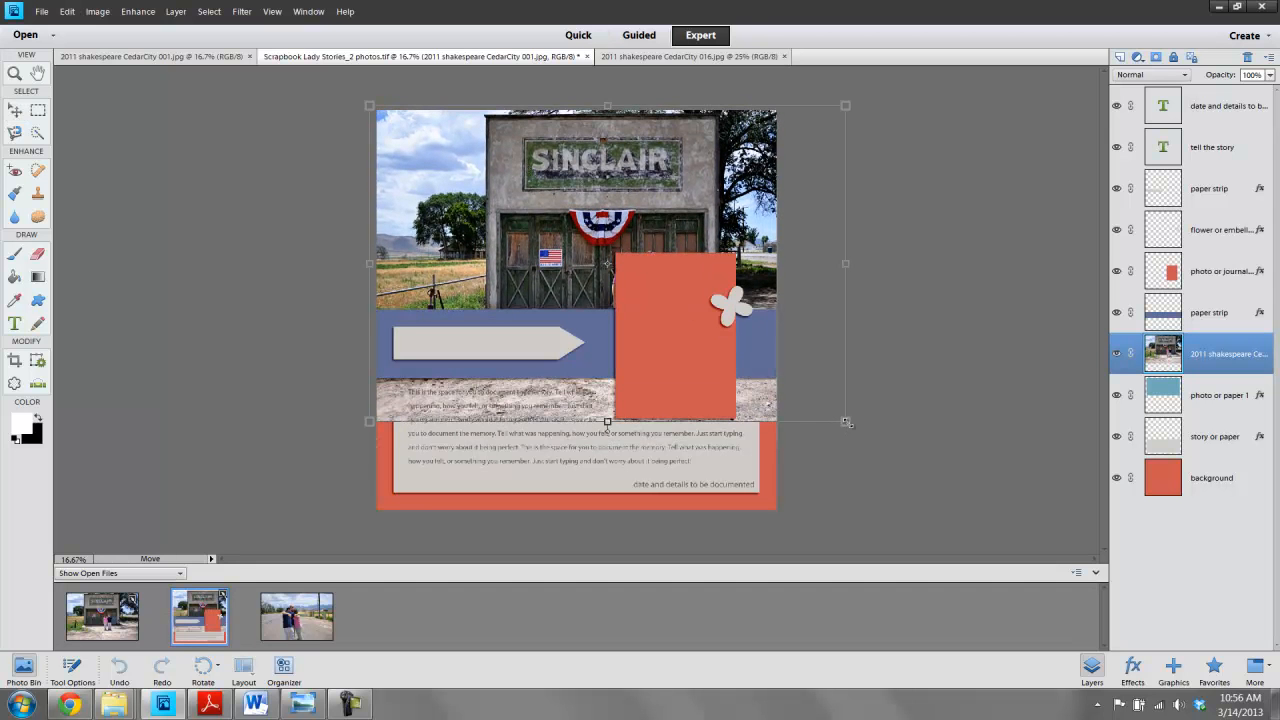
left_click_drag(846, 423, 763, 372)
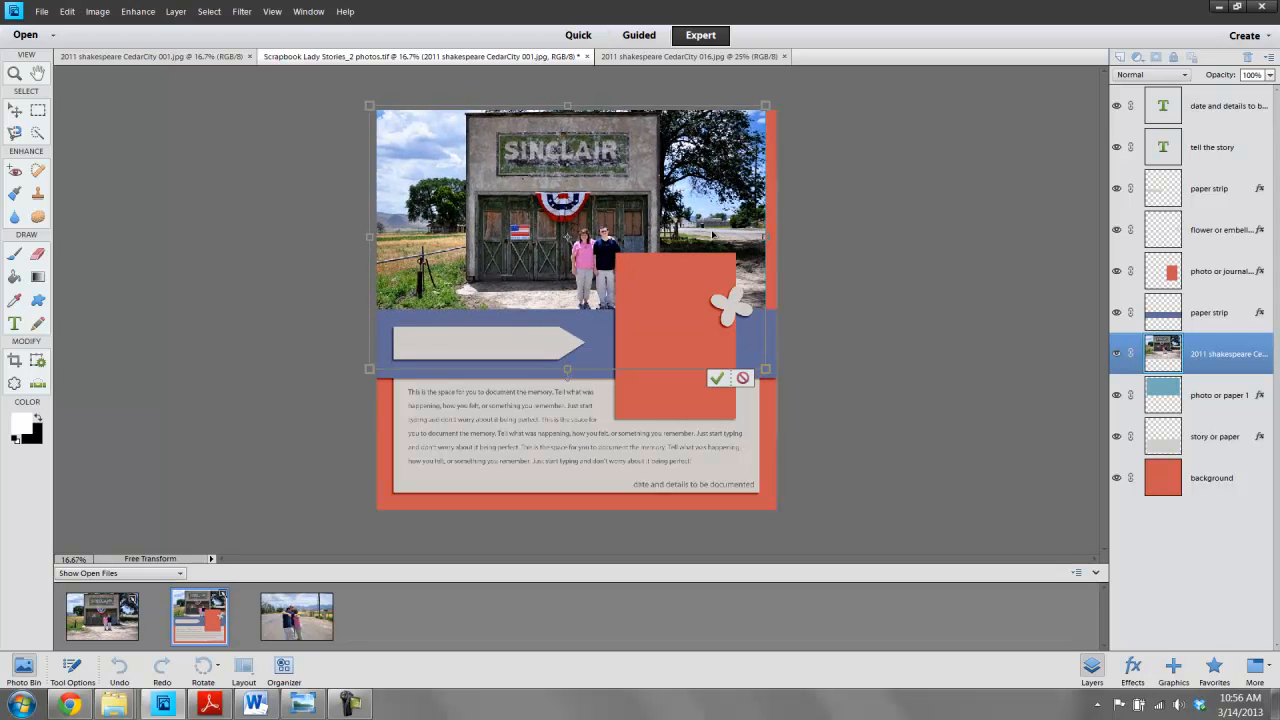
left_click(716, 378)
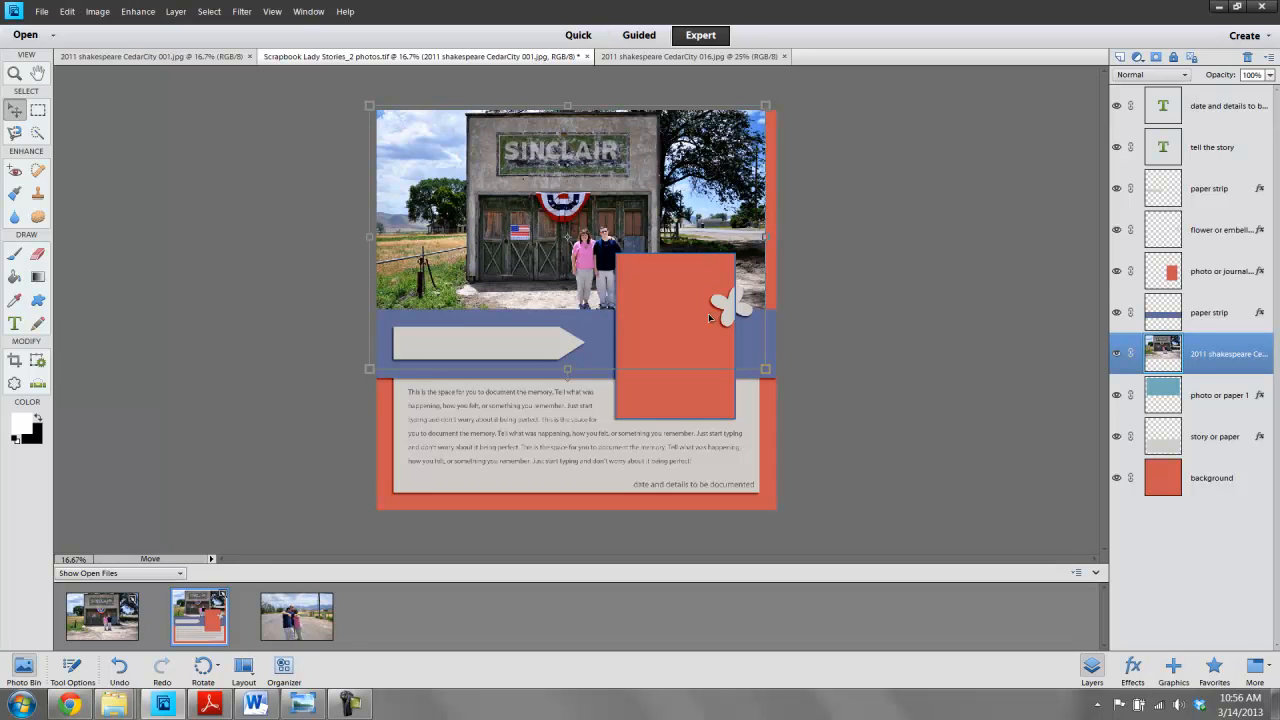
- Clip the CedarCity 001 photo to the photo or paper 1 layer
key("ctrl+g")
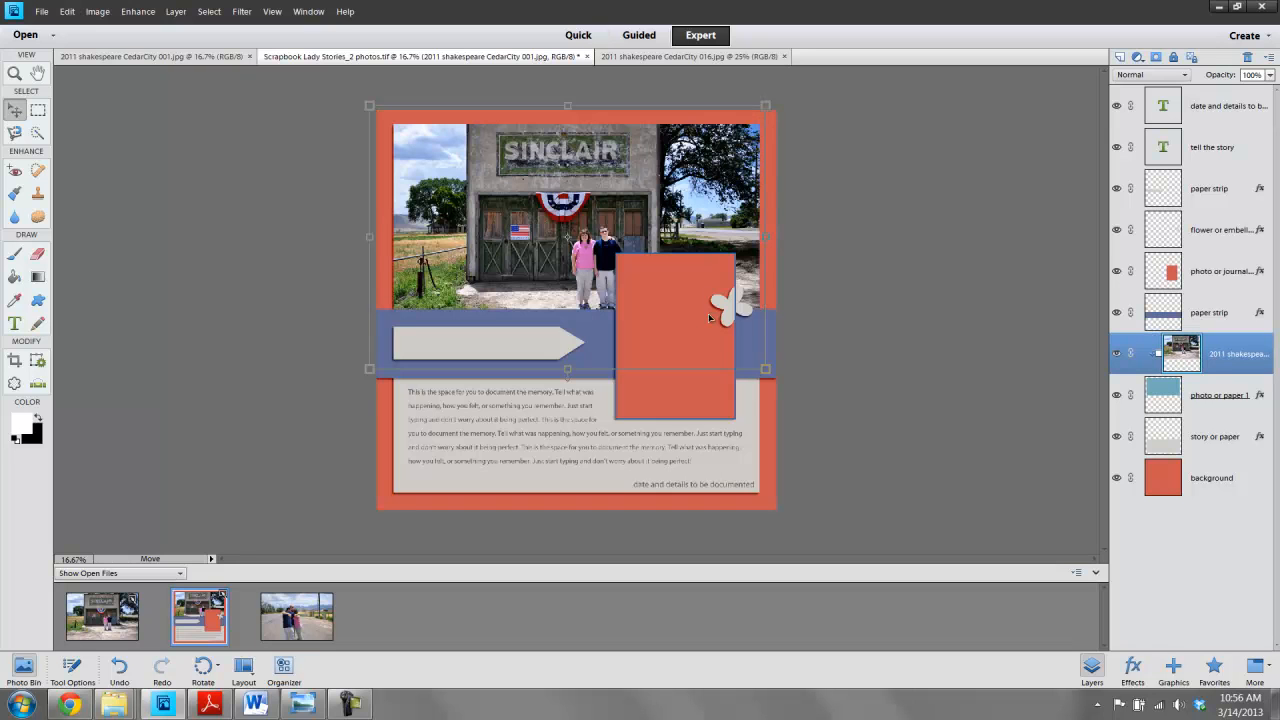
left_click(969, 317)
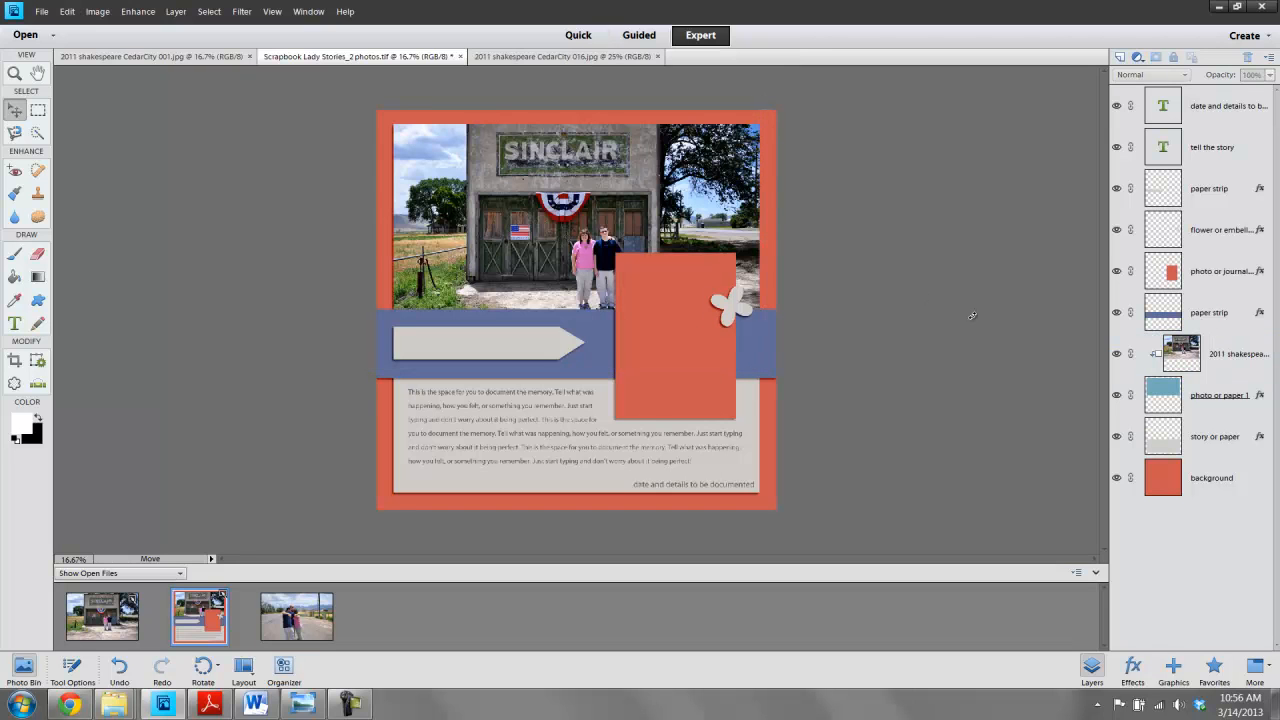
- Reposition the clipped CedarCity 001 photo horizontally within the photo area
left_click(1176, 355)
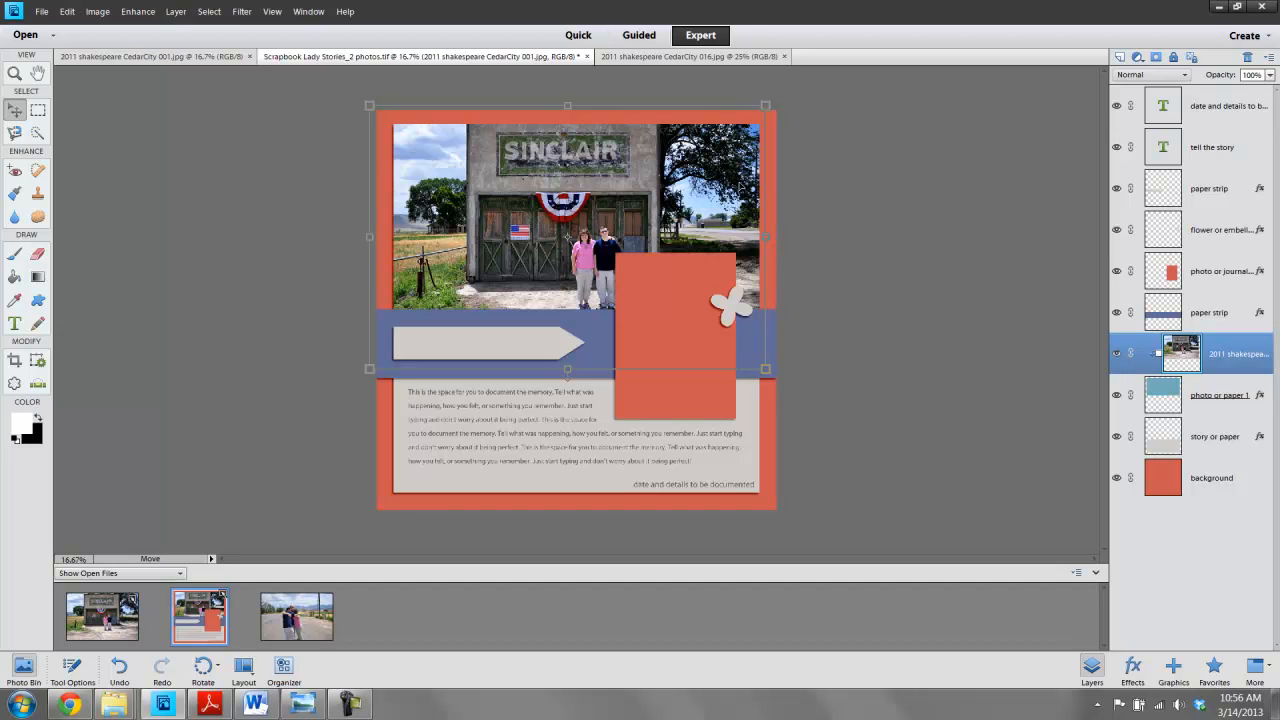
left_click_drag(741, 187, 636, 188)
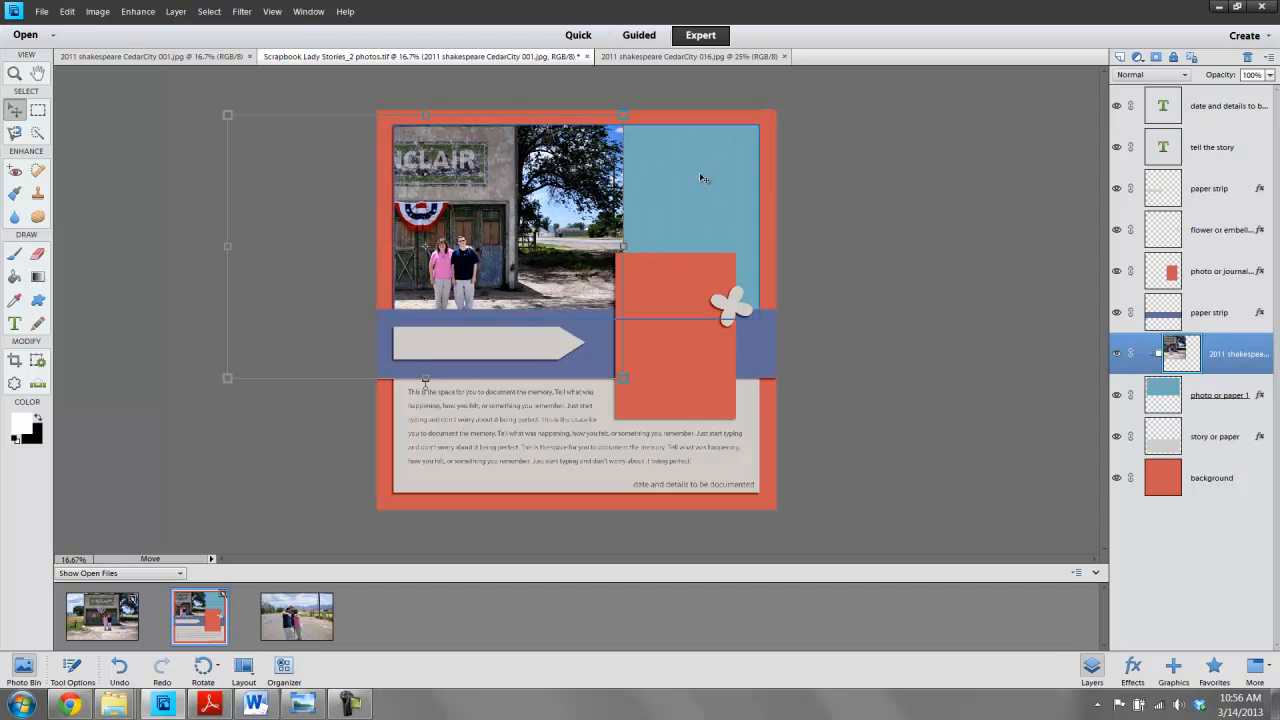
left_click_drag(514, 186, 664, 179)
left_click(928, 300)
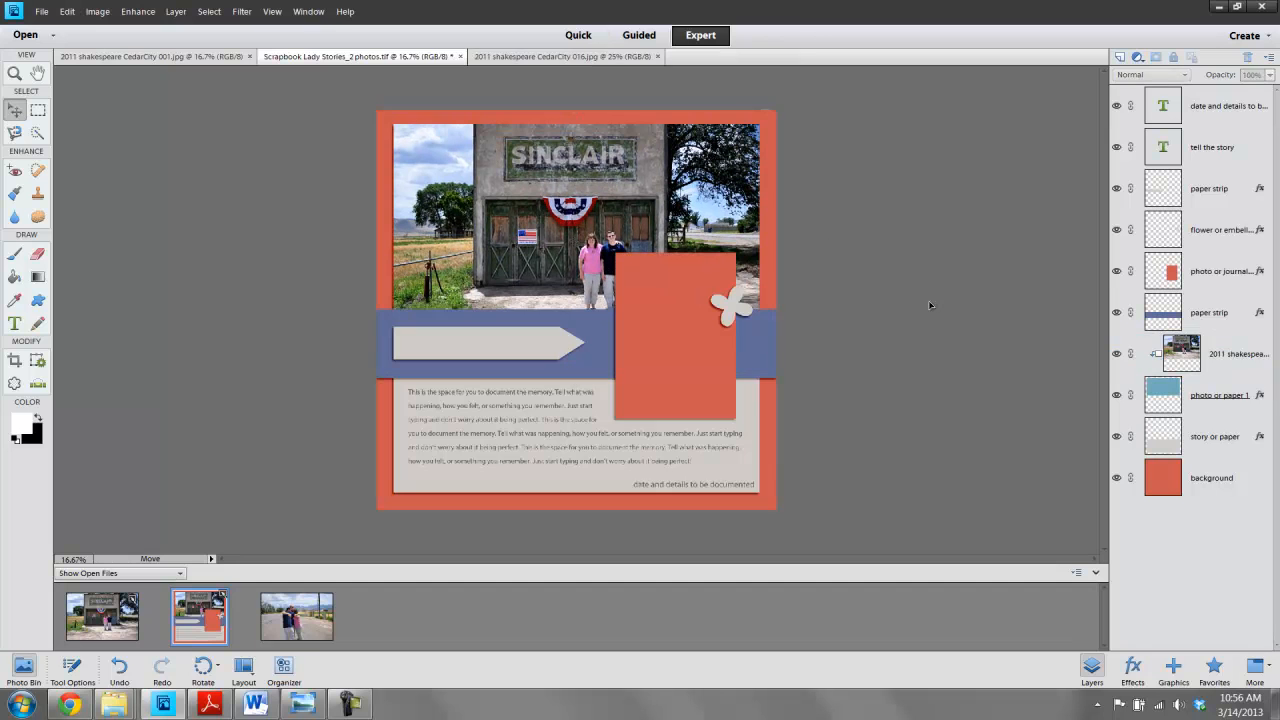
- Nudge the photo or journaling card ten steps to the right
left_click(663, 300)
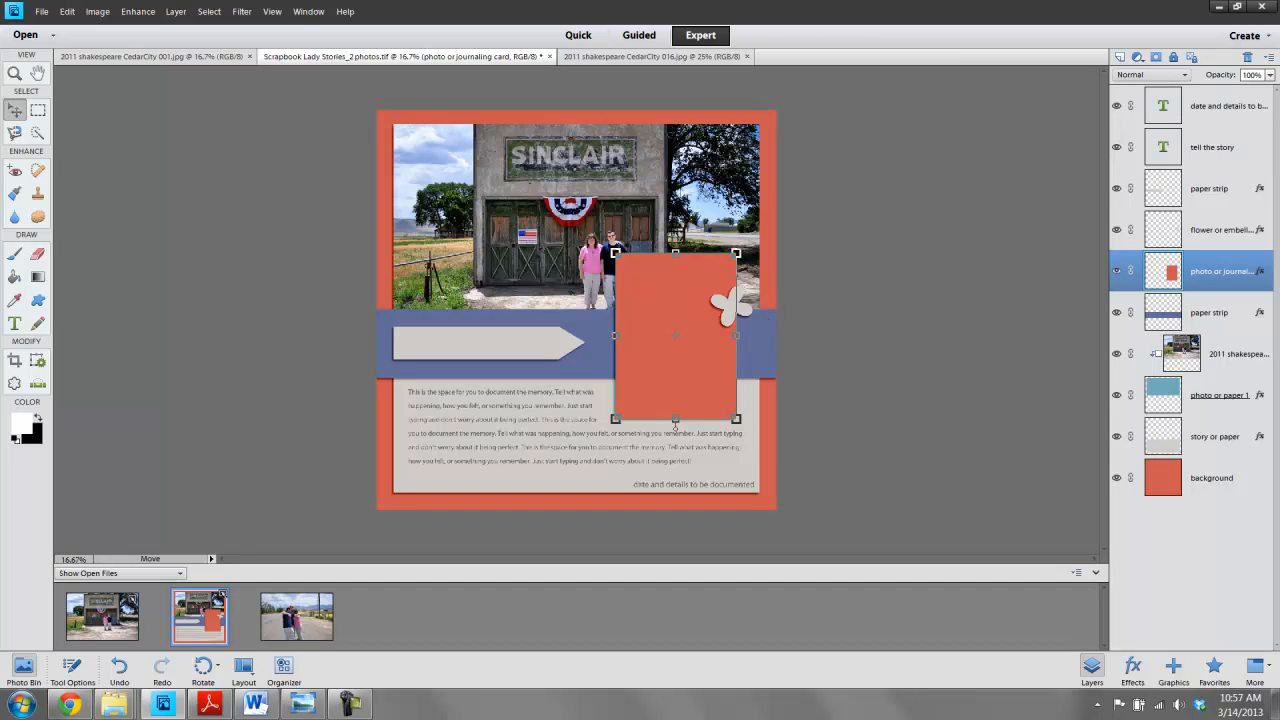
left_click(650, 307)
key("Right")
key("Right")
key("Right")
key("Right")
key("Right")
key("Right")
key("Right")
key("Right")
key("Right")
key("Right")
key("Right")
key("Right")
key("Right")
key("Right")
key("Right")
key("Right")
key("Right")
key("Right")
key("Right")
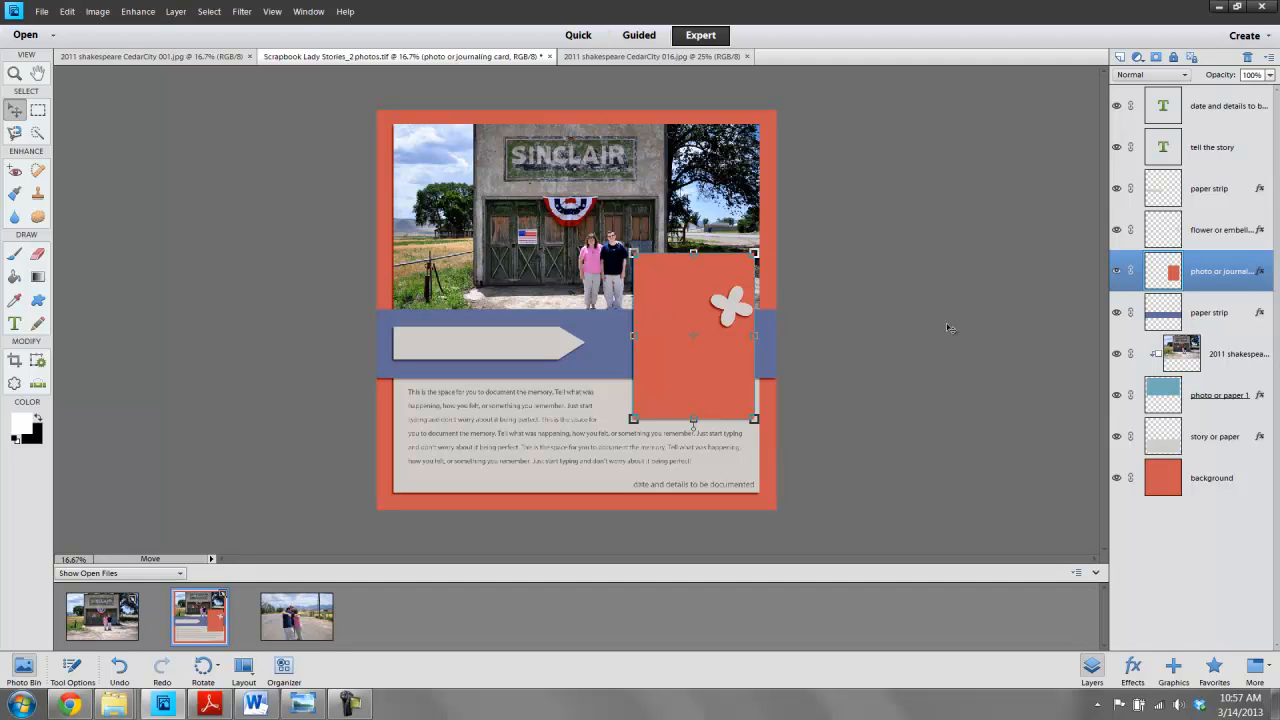
- Move the flower embellishment slightly right onto the card's edge
left_click(857, 354)
mouse_move(733, 311)
left_mouse_down()
mouse_move(708, 280)
mouse_move(577, 358)
mouse_move(418, 312)
mouse_move(400, 330)
mouse_move(714, 298)
mouse_move(752, 312)
left_mouse_up()
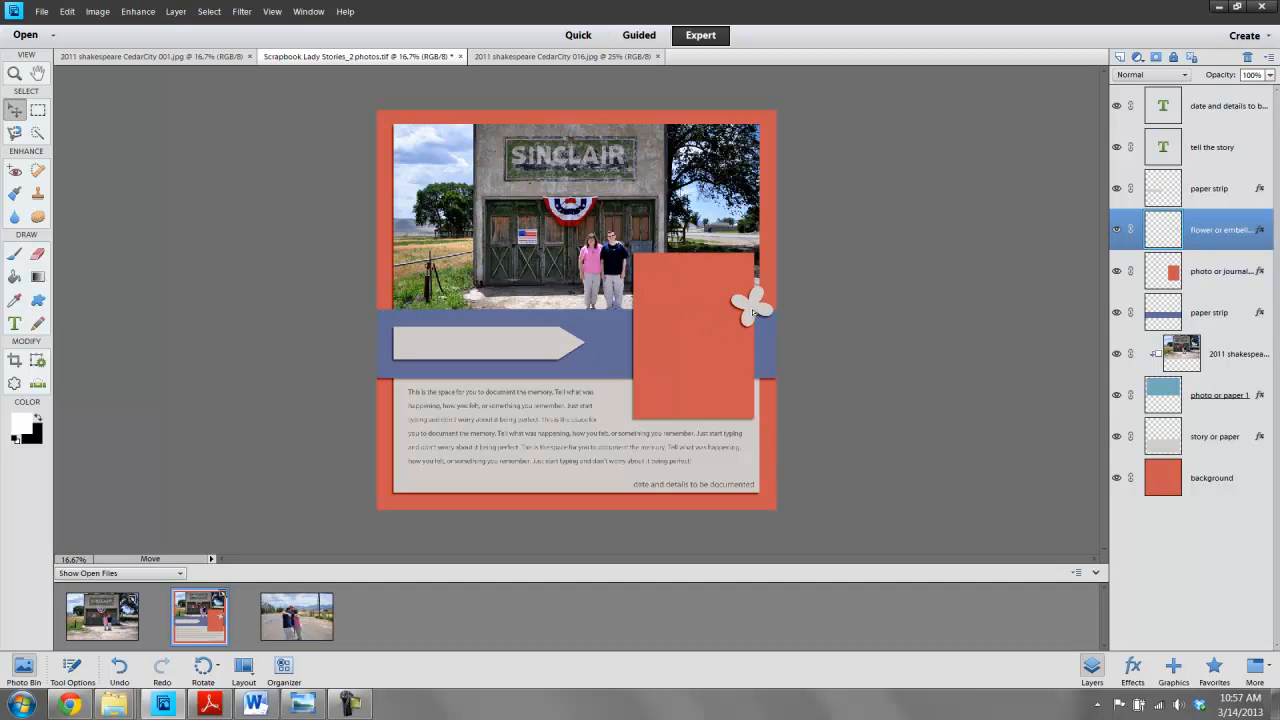
left_click_drag(752, 312, 752, 312)
left_click(940, 195)
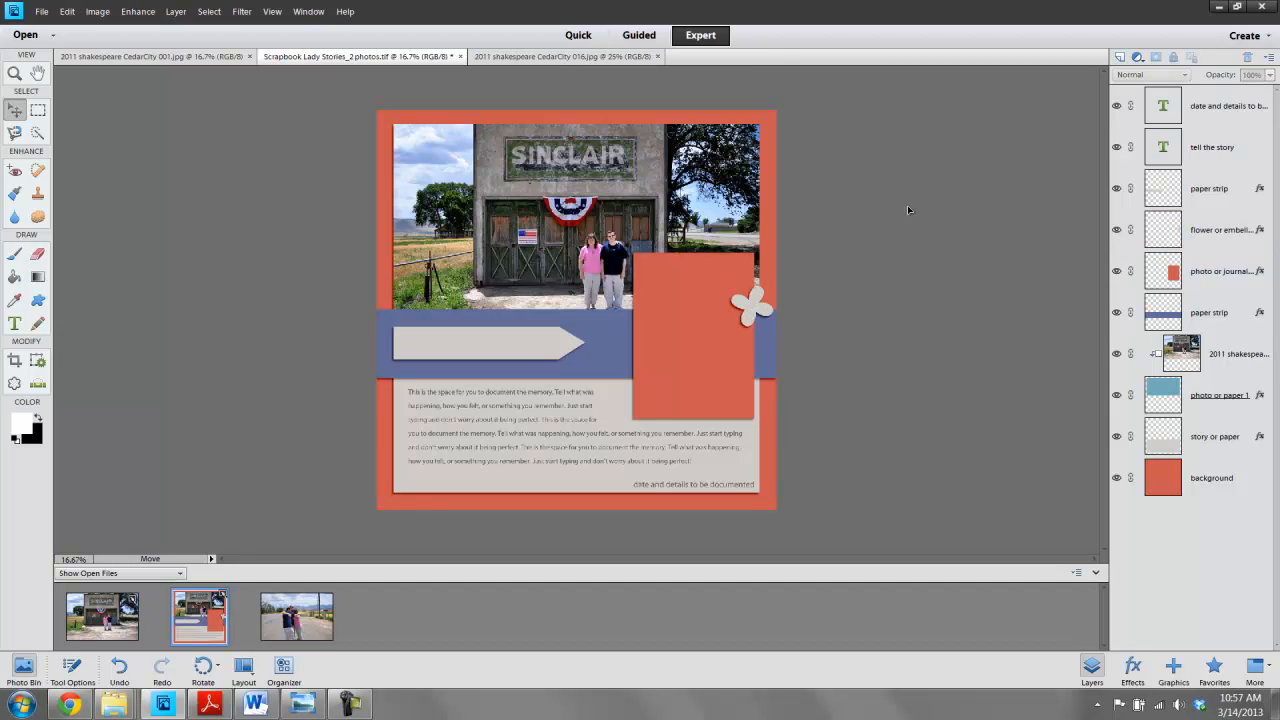
- Drag the CedarCity 016 photo into the template above the photo or journaling card layer
left_click(614, 258)
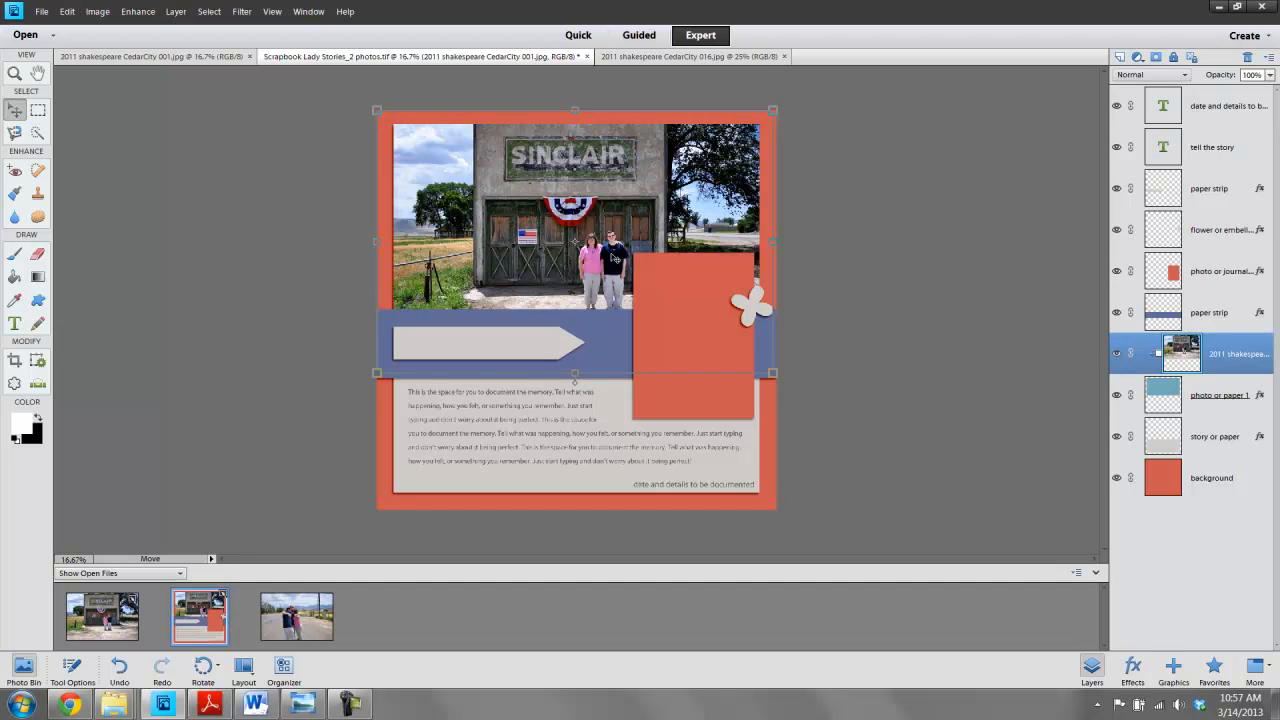
left_click(709, 308)
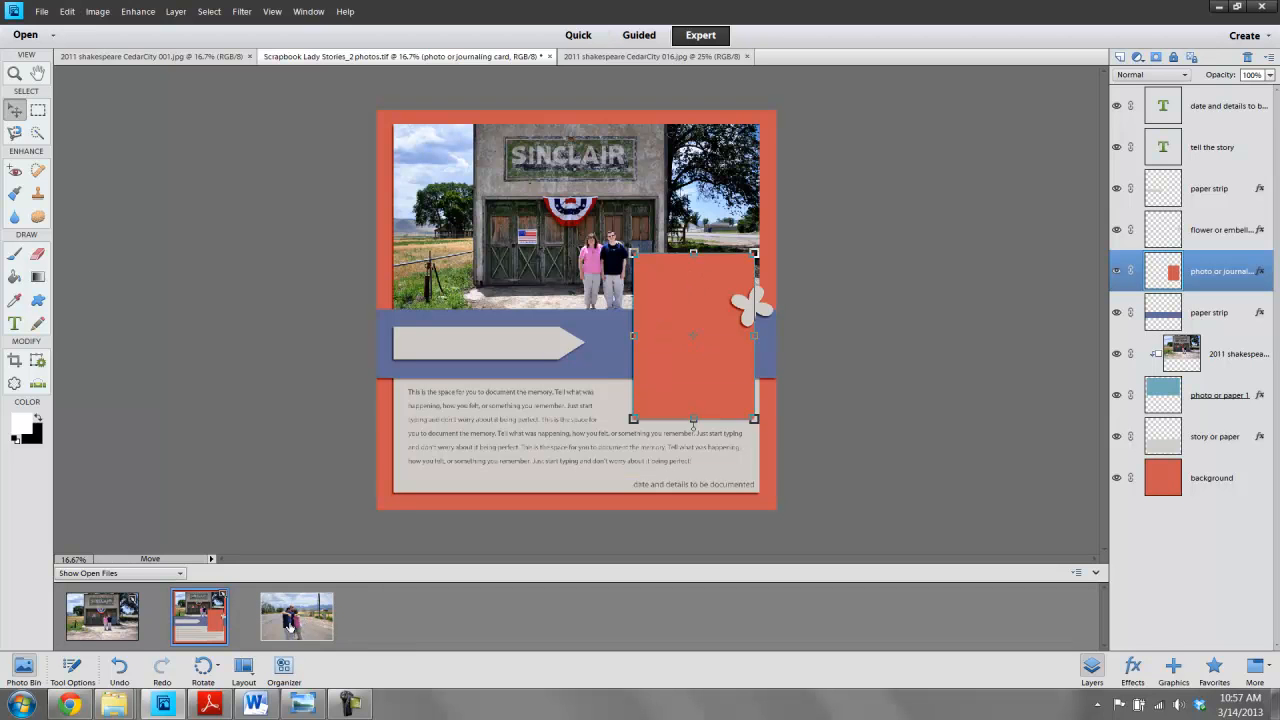
left_click_drag(290, 625, 656, 294)
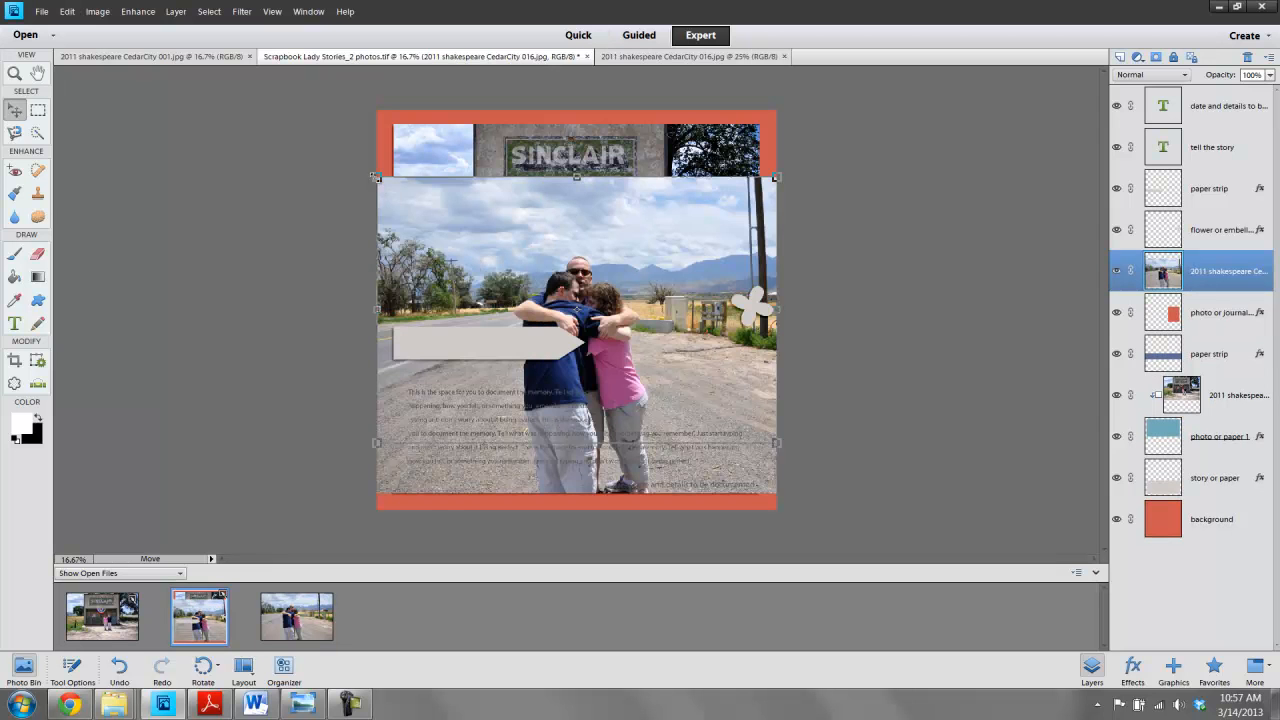
- Scale down the CedarCity 016 photo and position it over the right side of the journaling card
left_click_drag(450, 225, 638, 266)
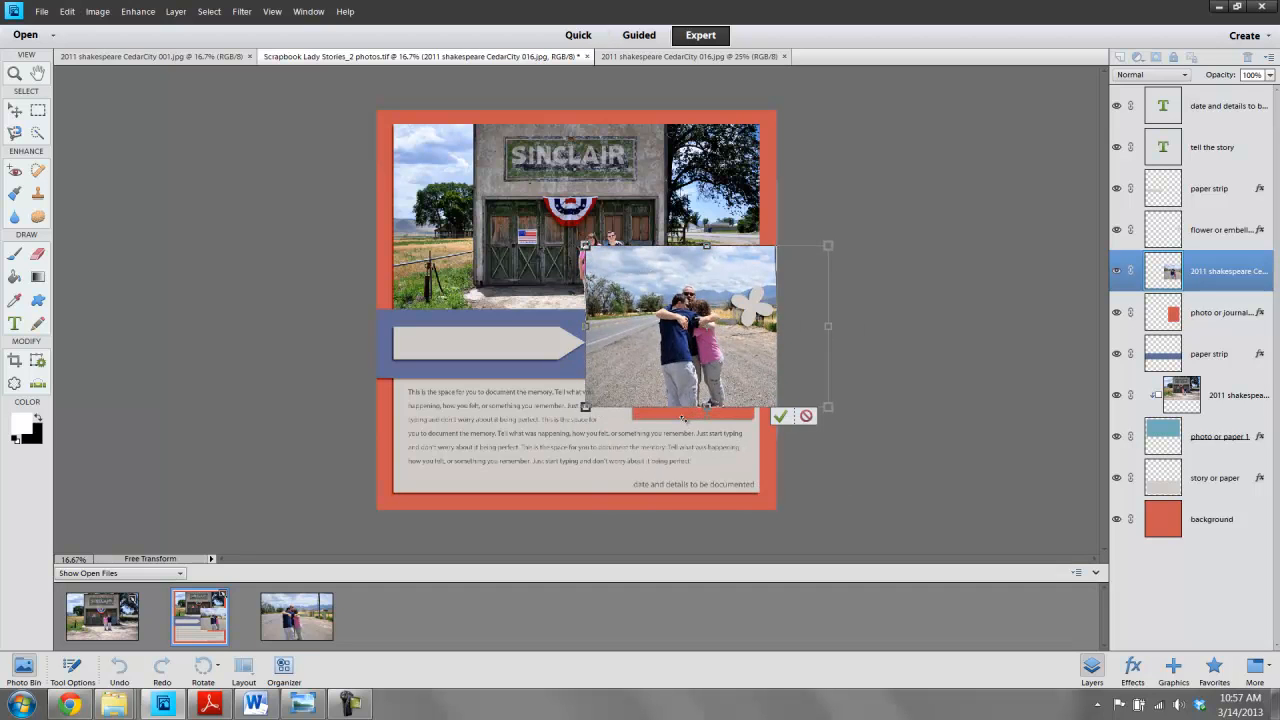
left_click_drag(587, 409, 577, 442)
left_click_drag(684, 370, 698, 371)
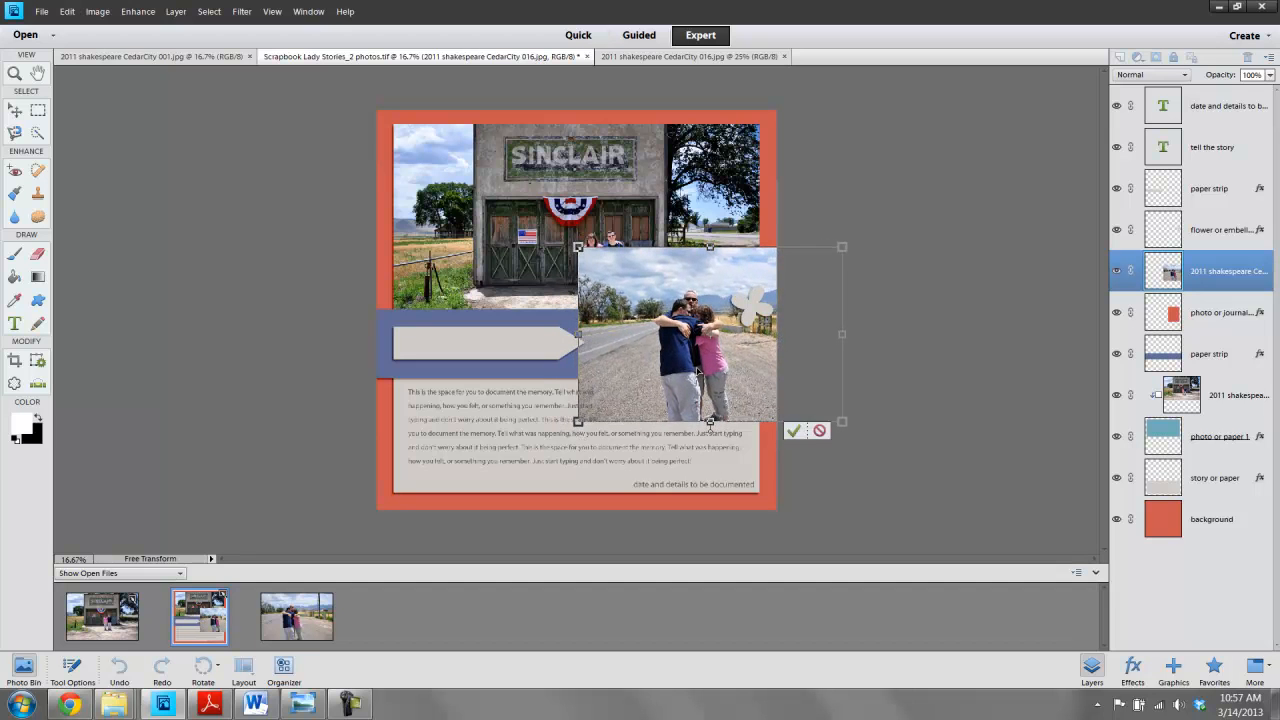
left_click(790, 431)
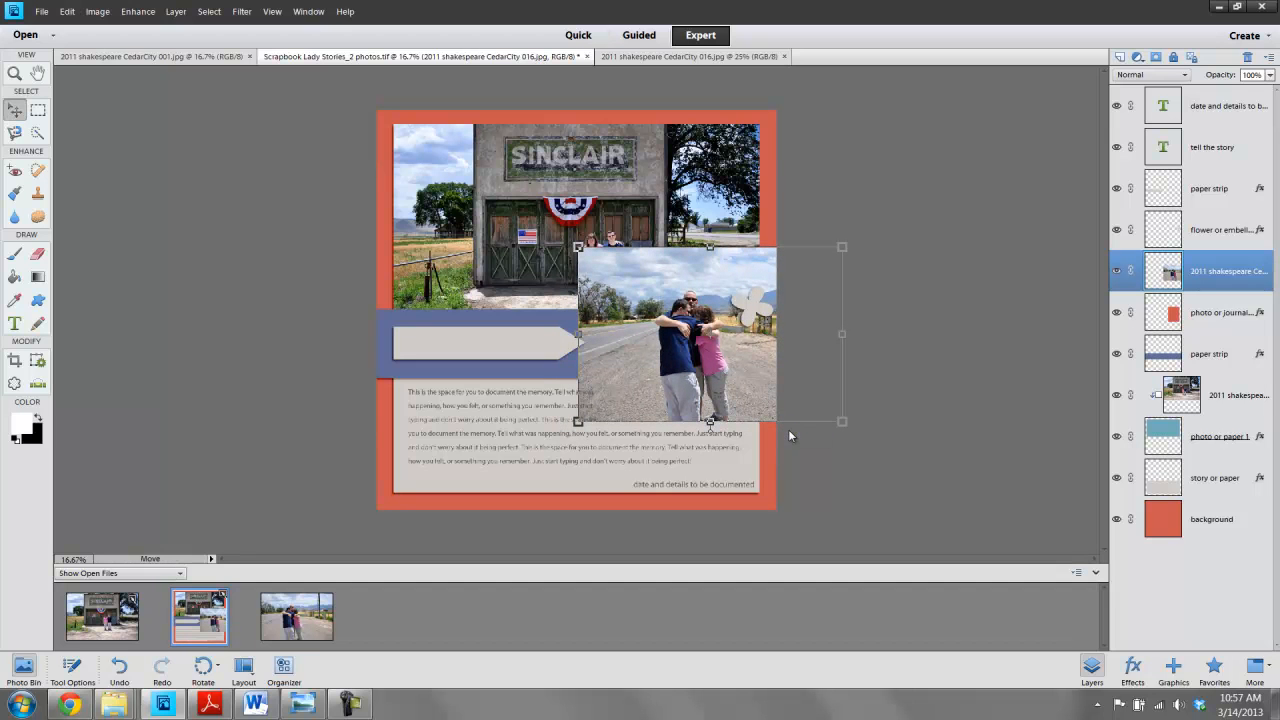
- Clip the CedarCity 016 photo to the photo or journaling card layer and enlarge it to fill that frame
key("ctrl+g")
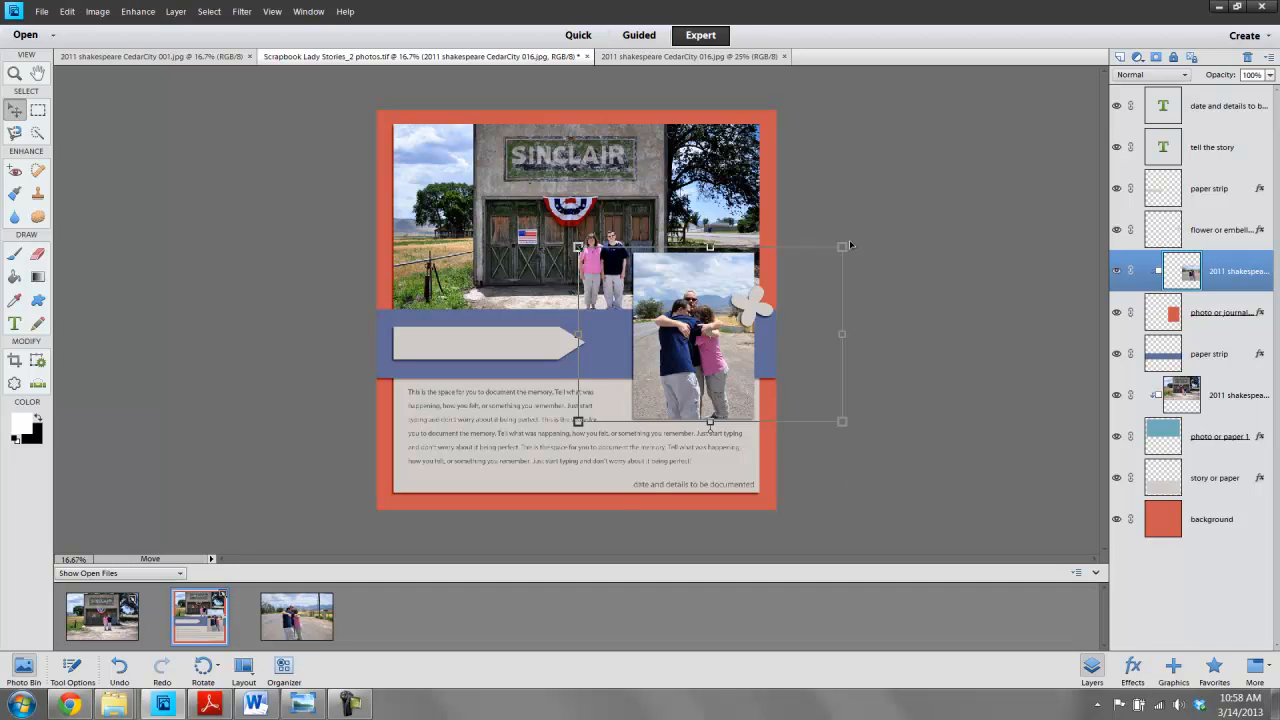
left_click_drag(850, 245, 864, 213)
left_click_drag(578, 226, 569, 220)
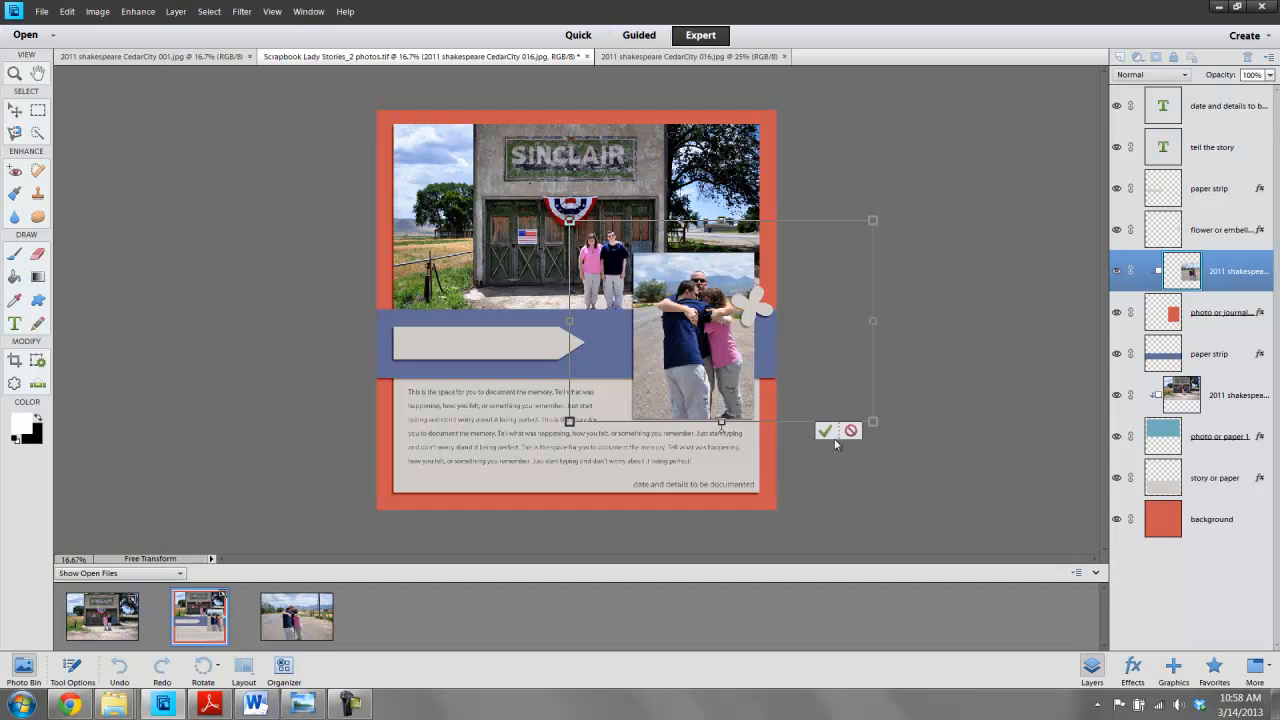
left_click(823, 431)
left_click(967, 209)
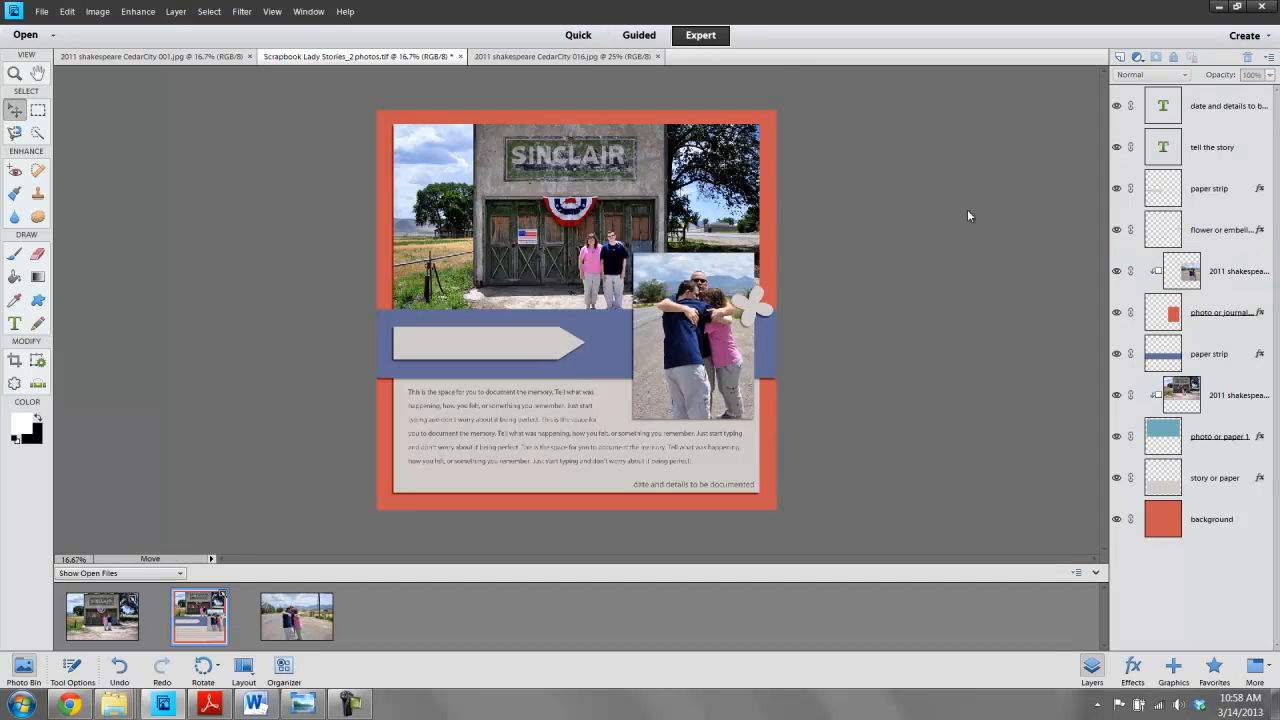
- Save the page to the Desktop as a layered TIFF named Scrapbook Lady Stories_2 photos with LZW compression
left_click(41, 13)
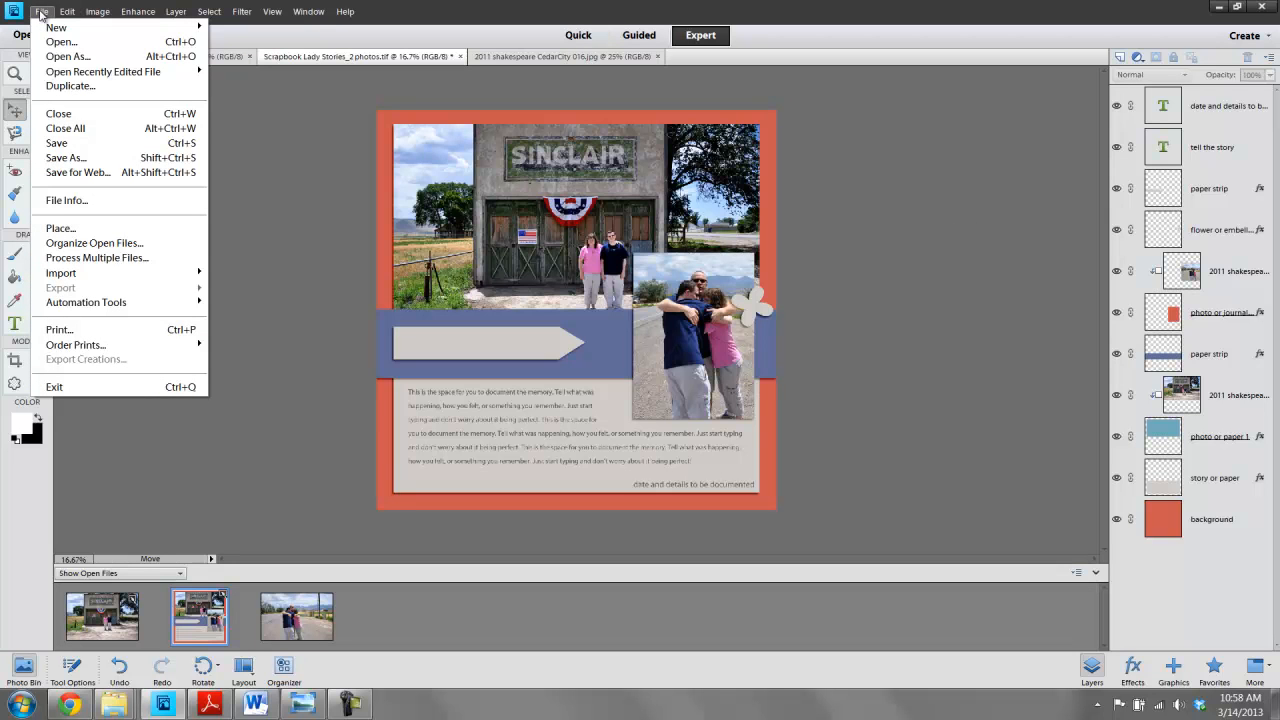
left_click(60, 160)
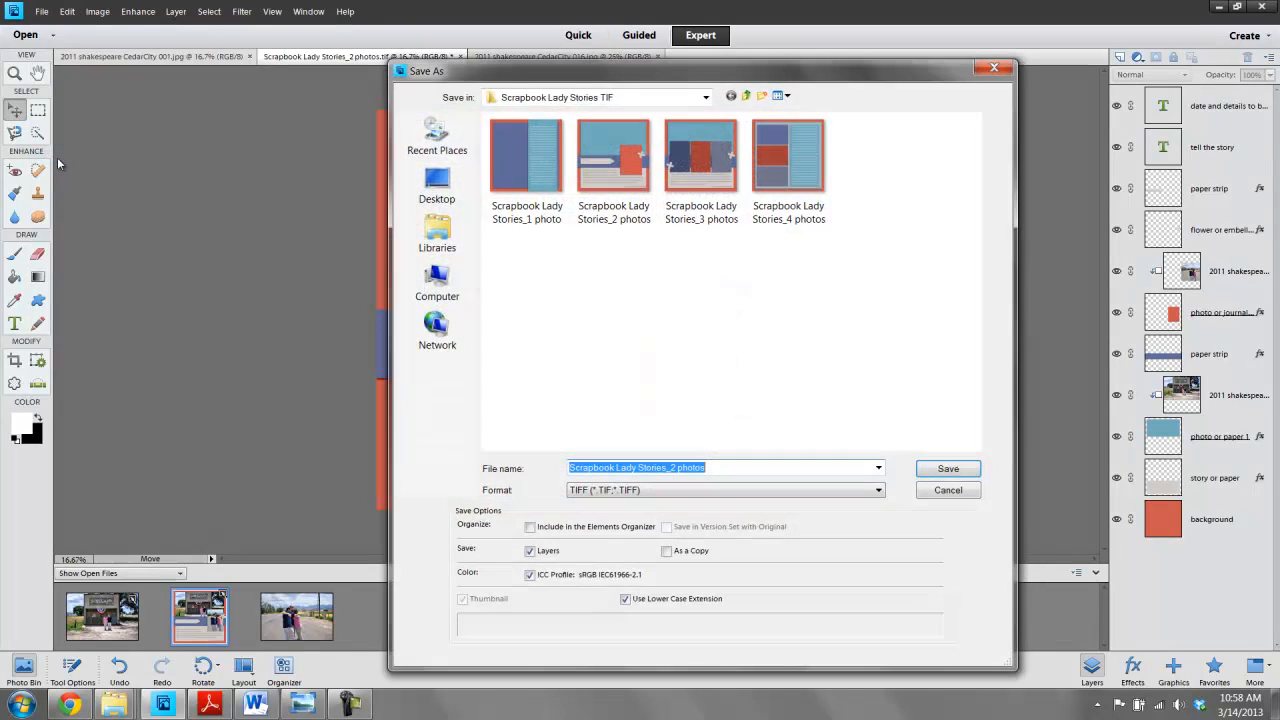
left_click(436, 188)
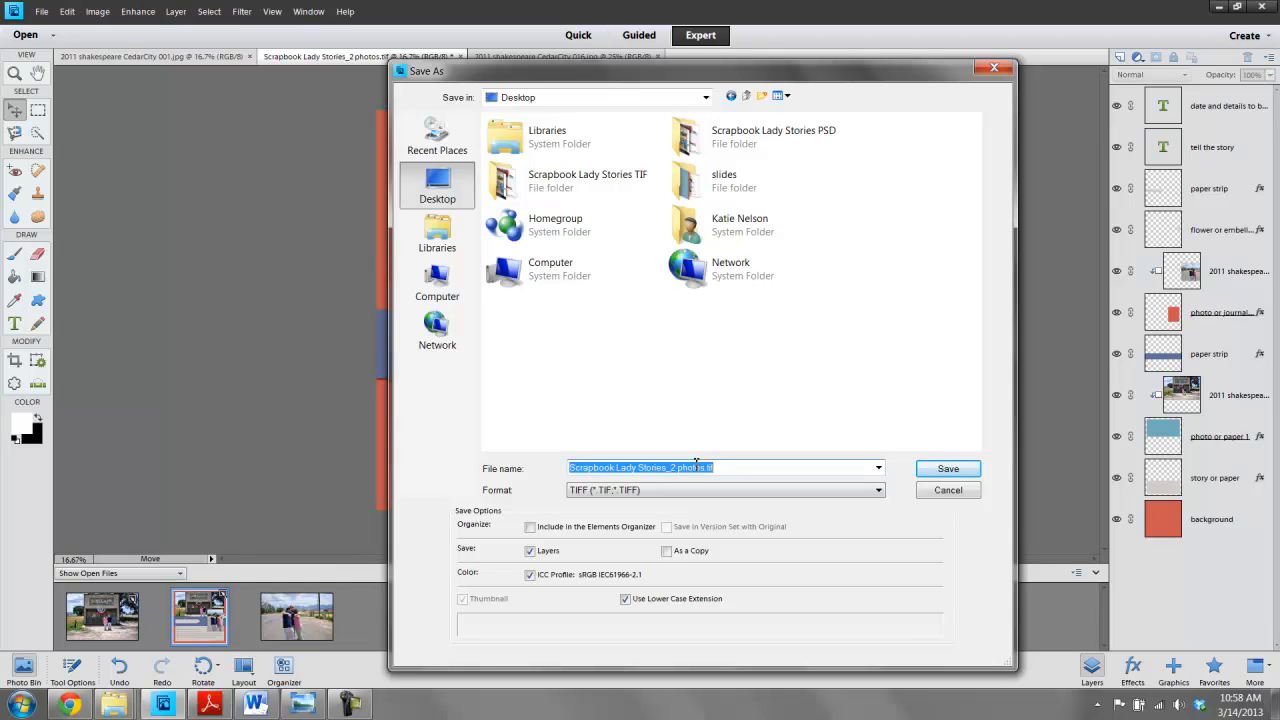
left_click_drag(729, 467, 675, 470)
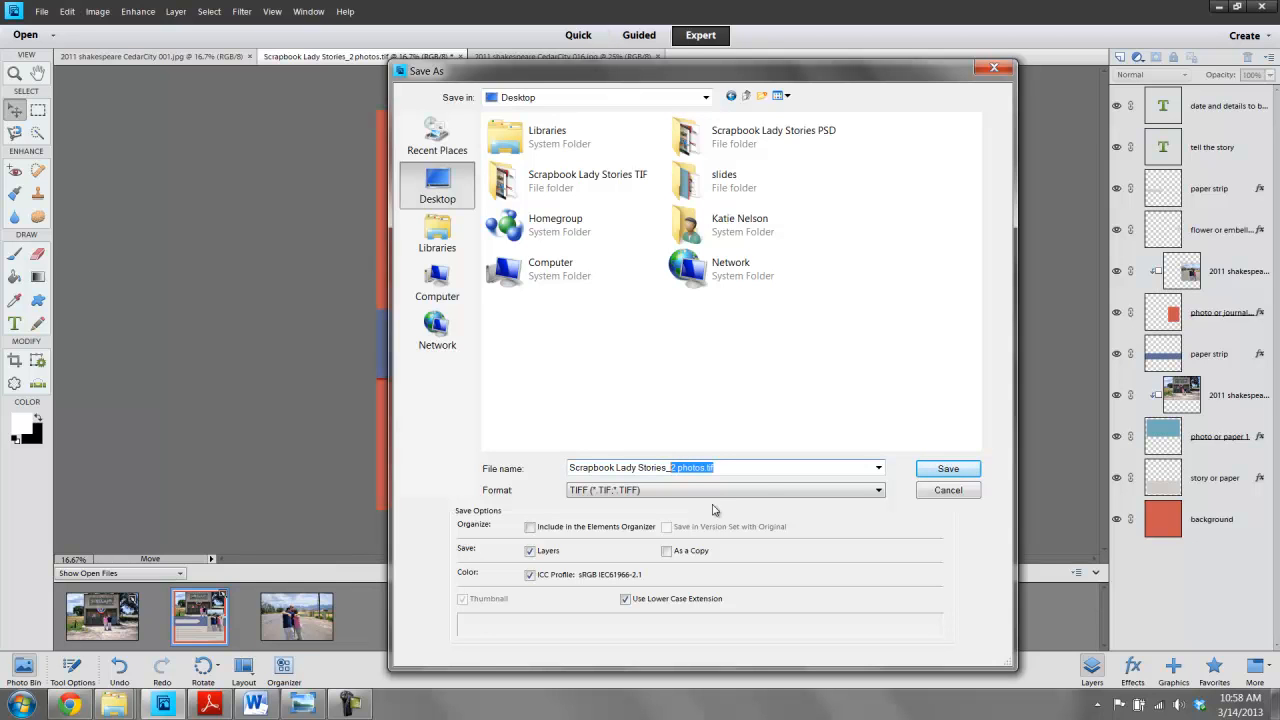
left_click(937, 469)
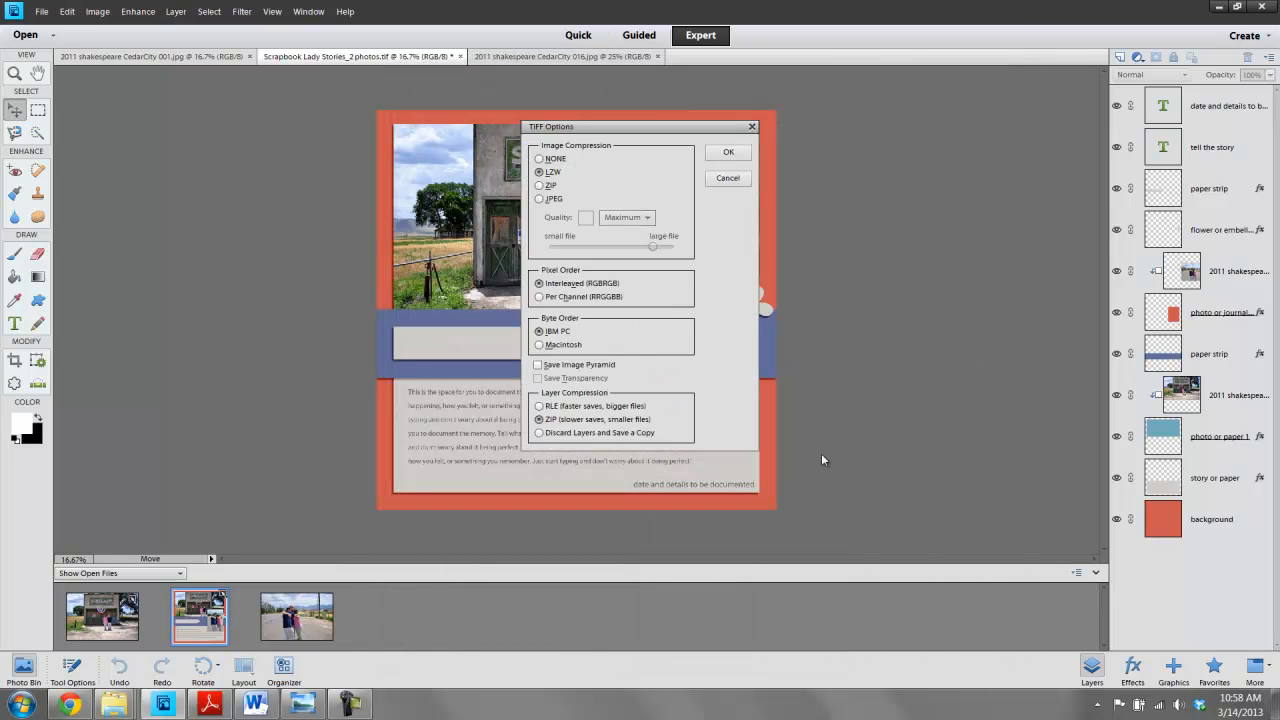
left_click(714, 153)
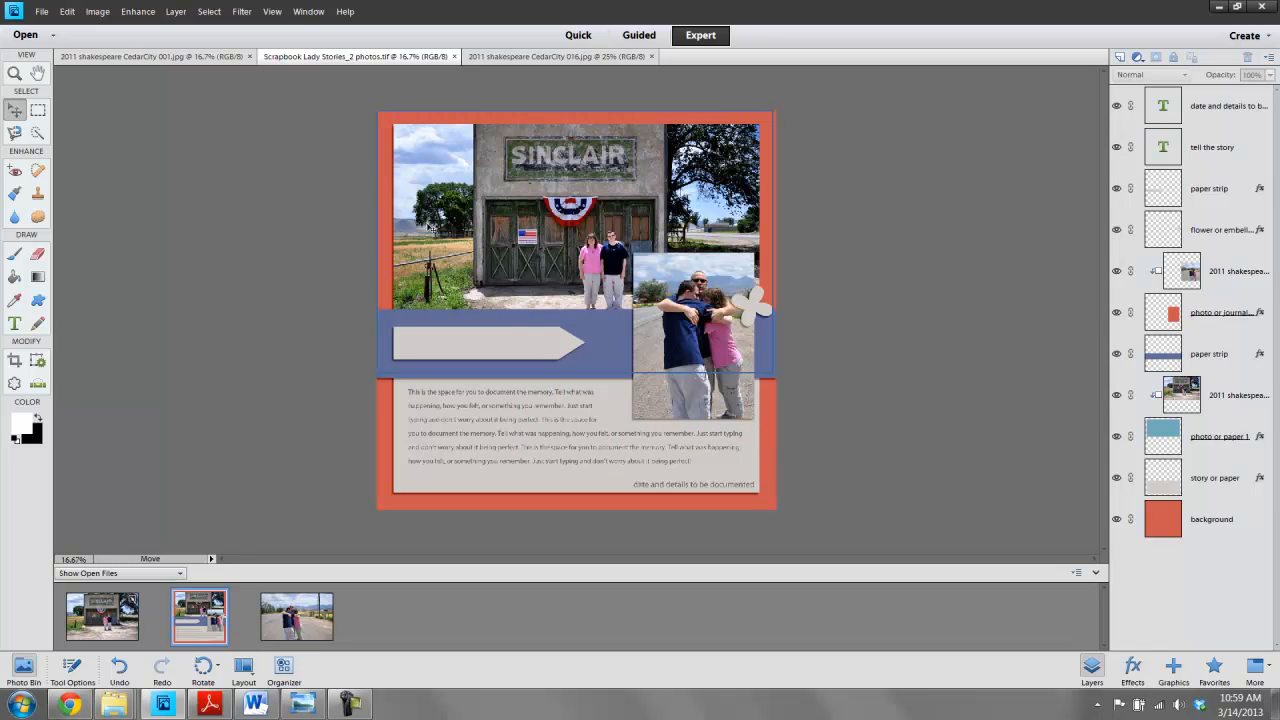
left_click(44, 12)
left_click(105, 158)
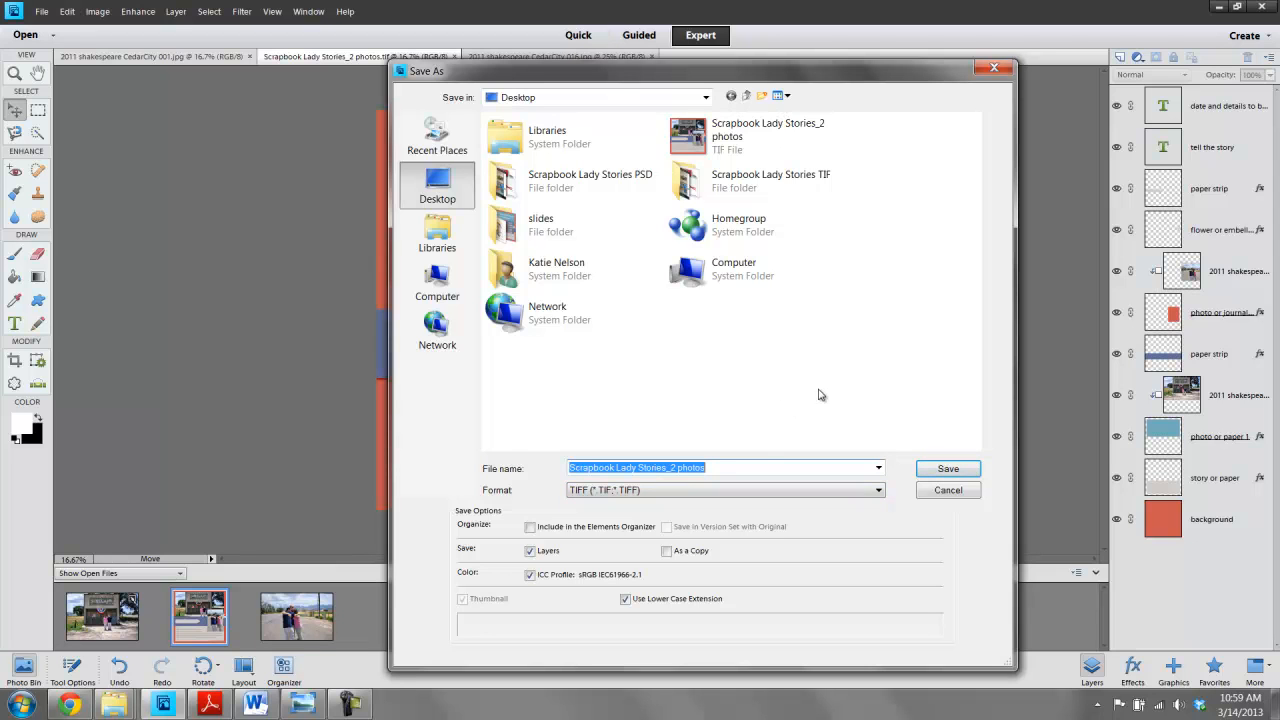
left_click(946, 490)
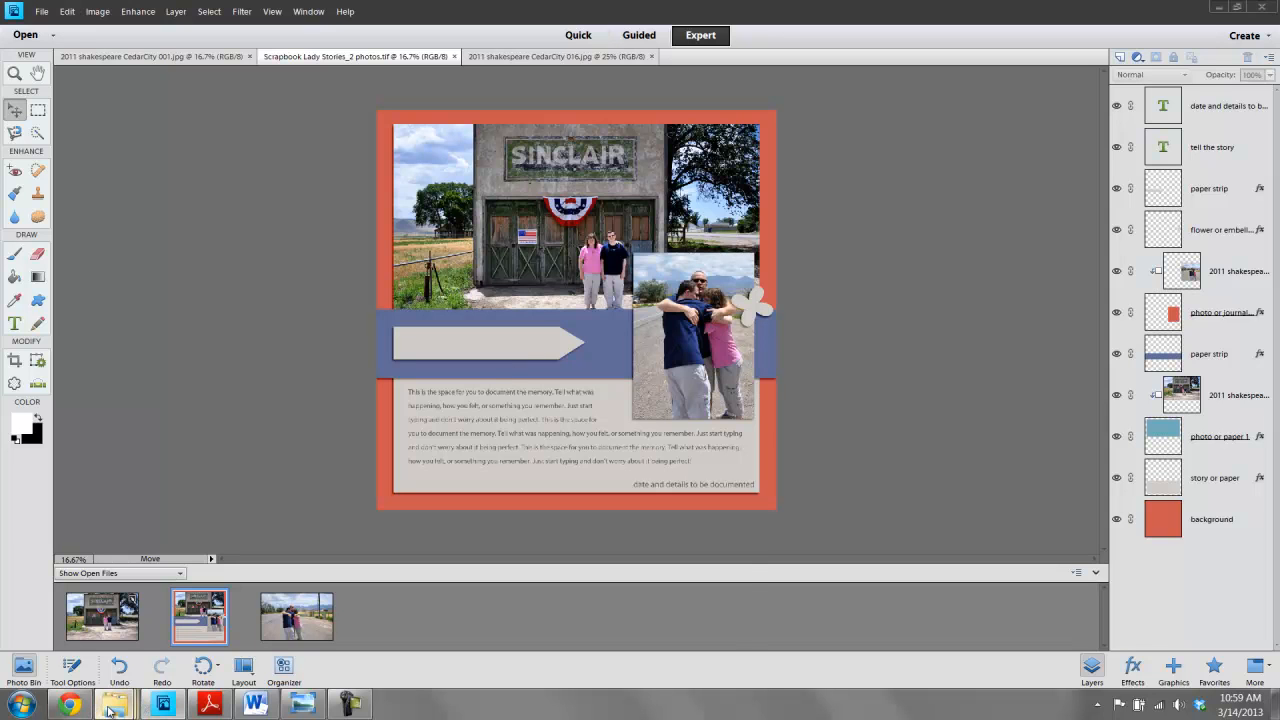
- Browse the Going Places kit folder and its preview image
mouse_move(112, 692)
left_click(114, 630)
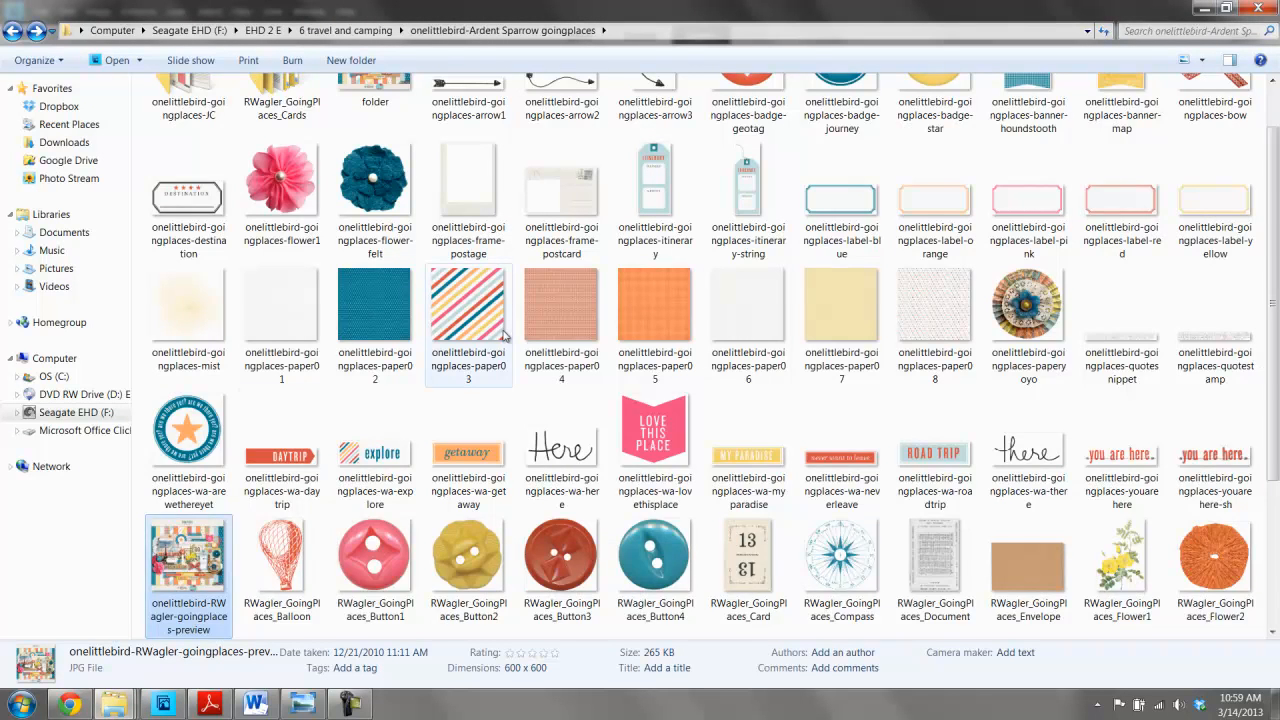
scroll(505, 338, "up", 1)
left_click(302, 704)
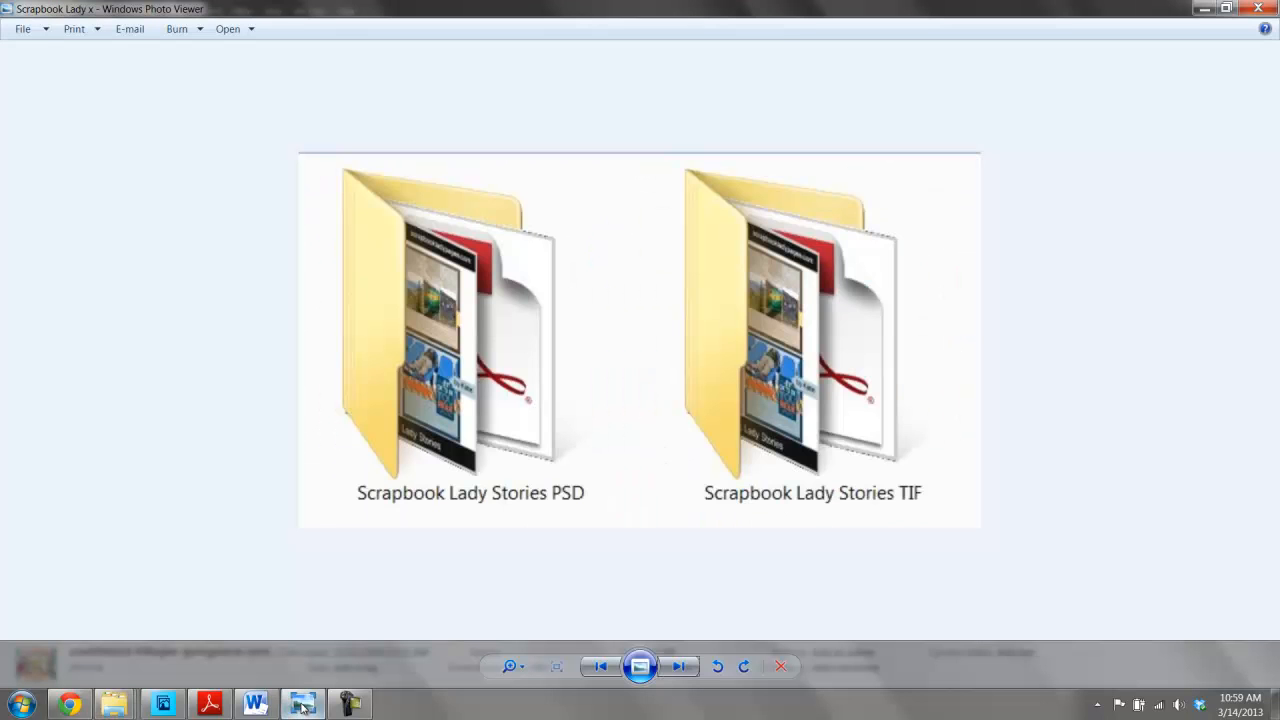
left_click(678, 666)
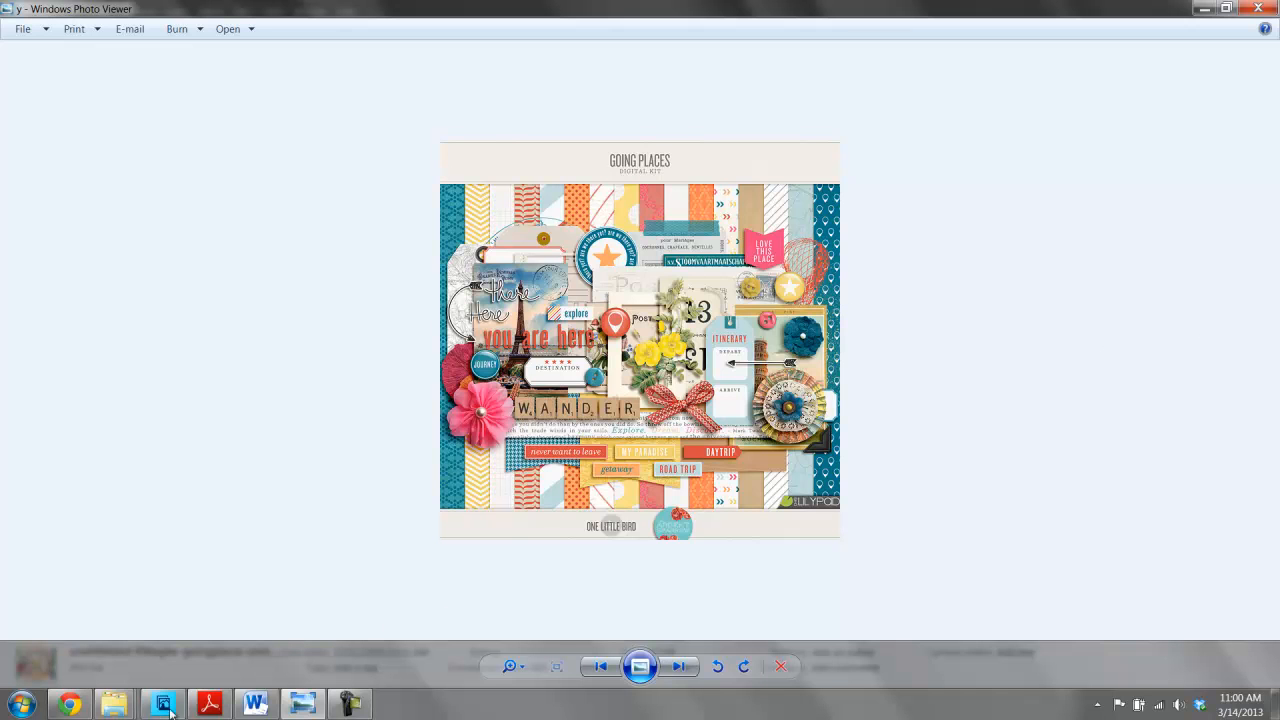
mouse_move(110, 706)
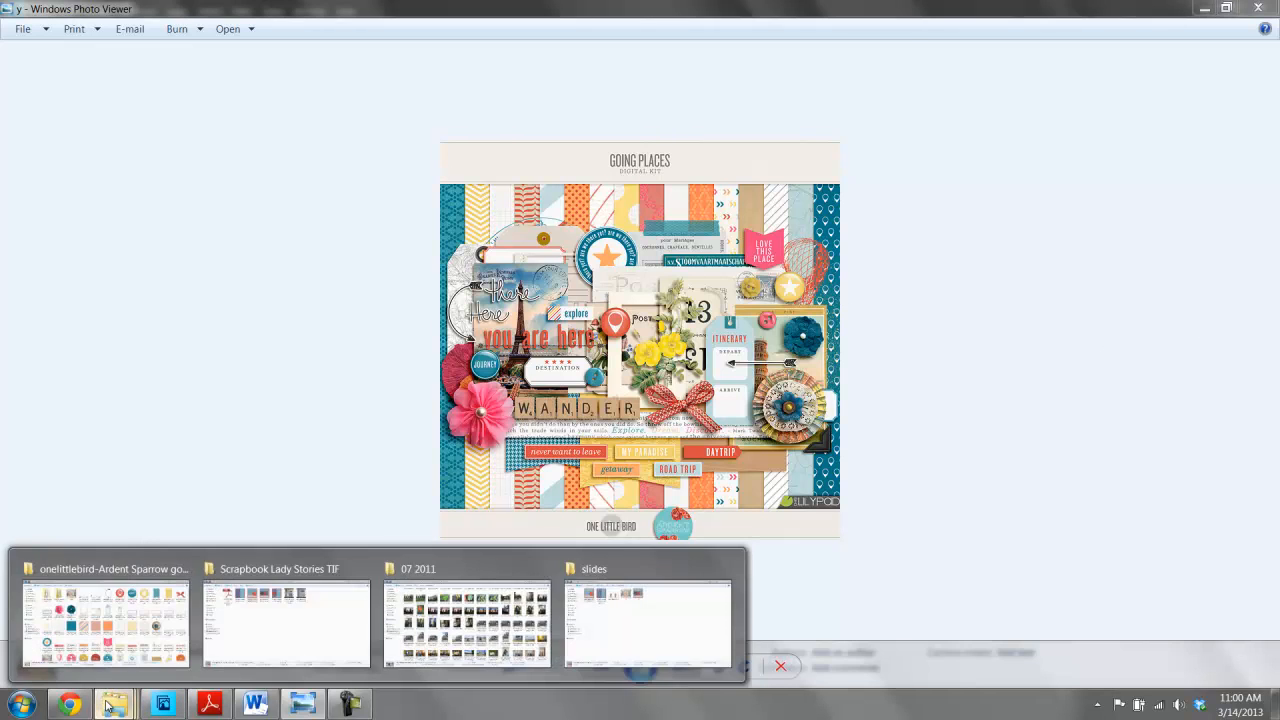
left_click(126, 612)
mouse_move(810, 440)
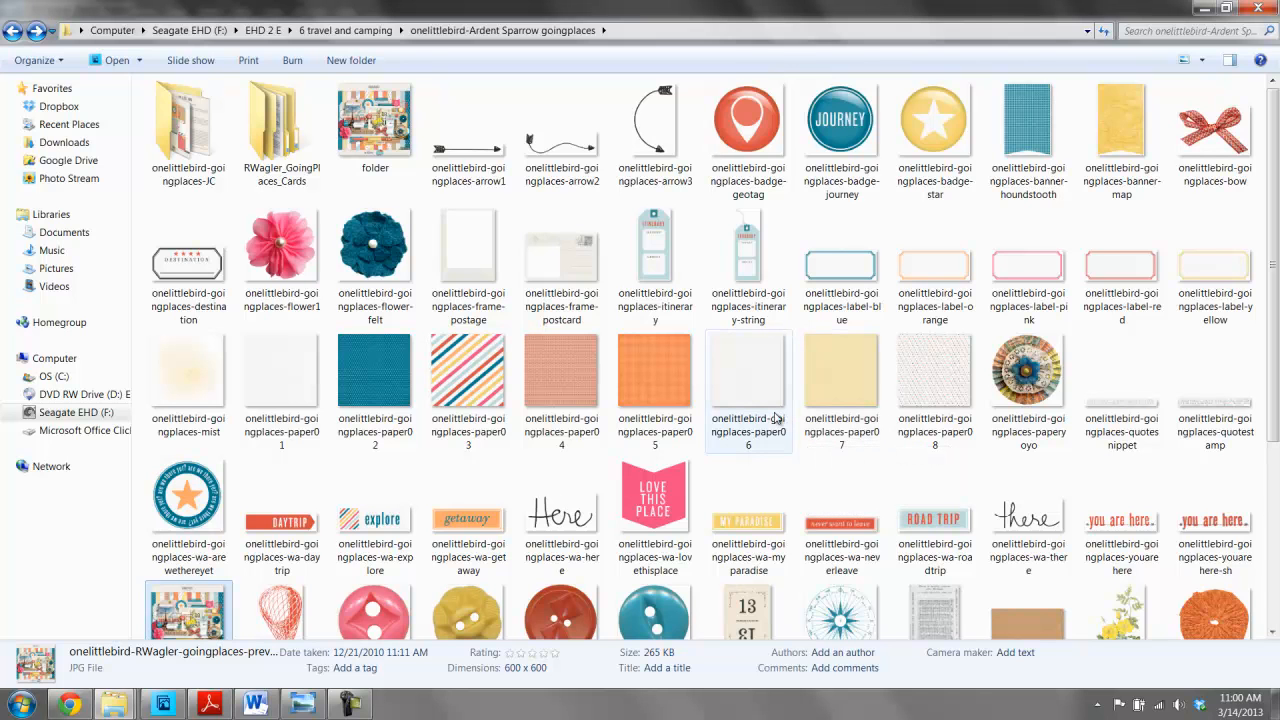
- Open the kit's paper02 and paper07 papers in the editor and switch to Expert mode
left_click(366, 381)
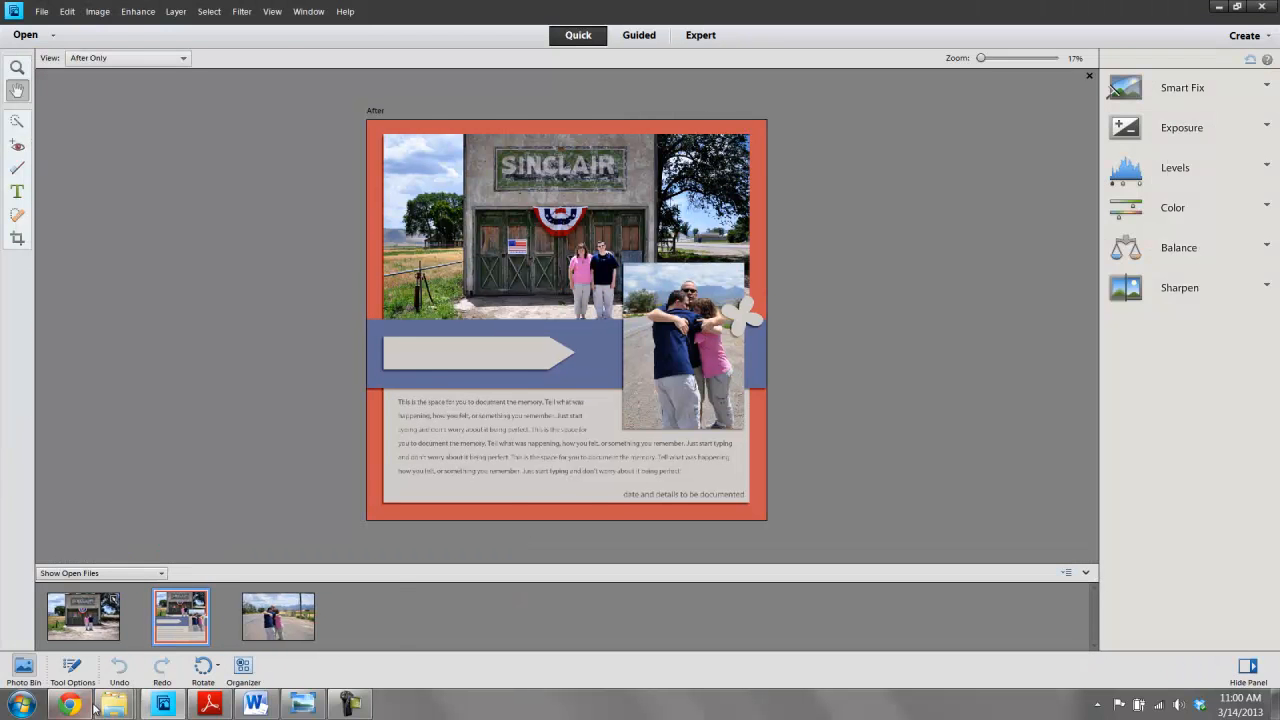
mouse_move(113, 704)
left_click(74, 655)
double_click(872, 379)
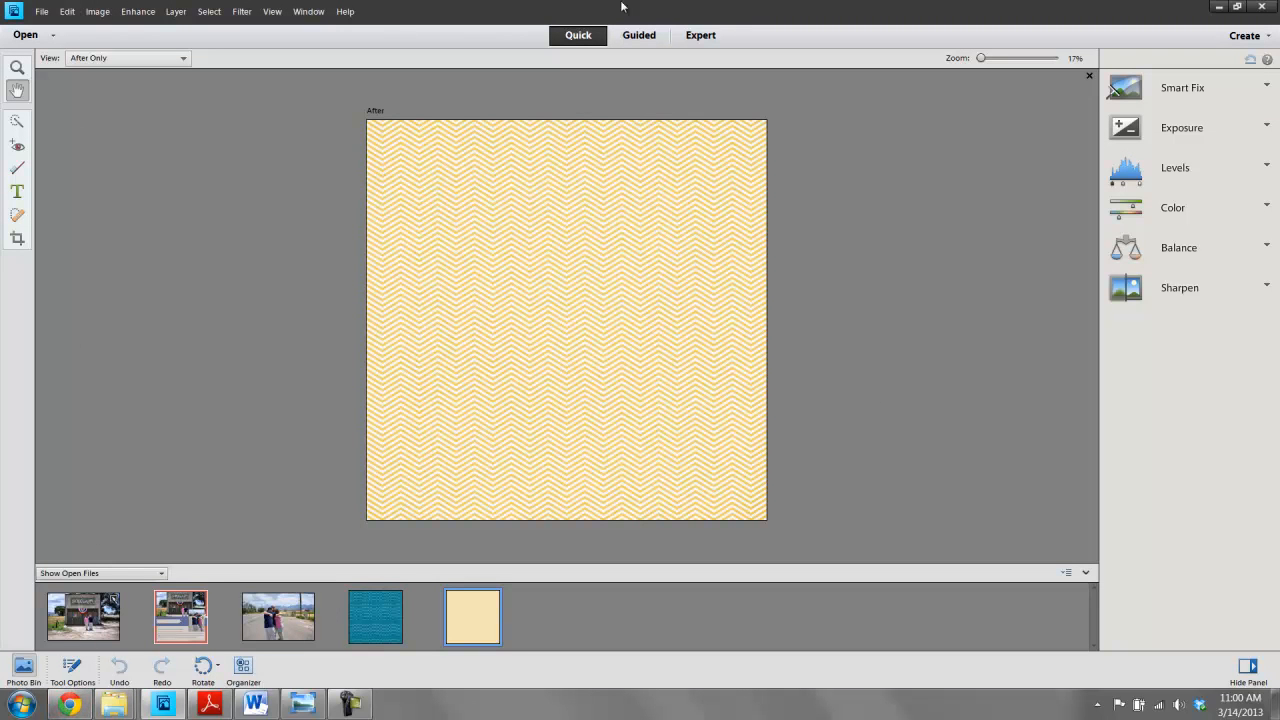
left_click(701, 36)
left_click(43, 12)
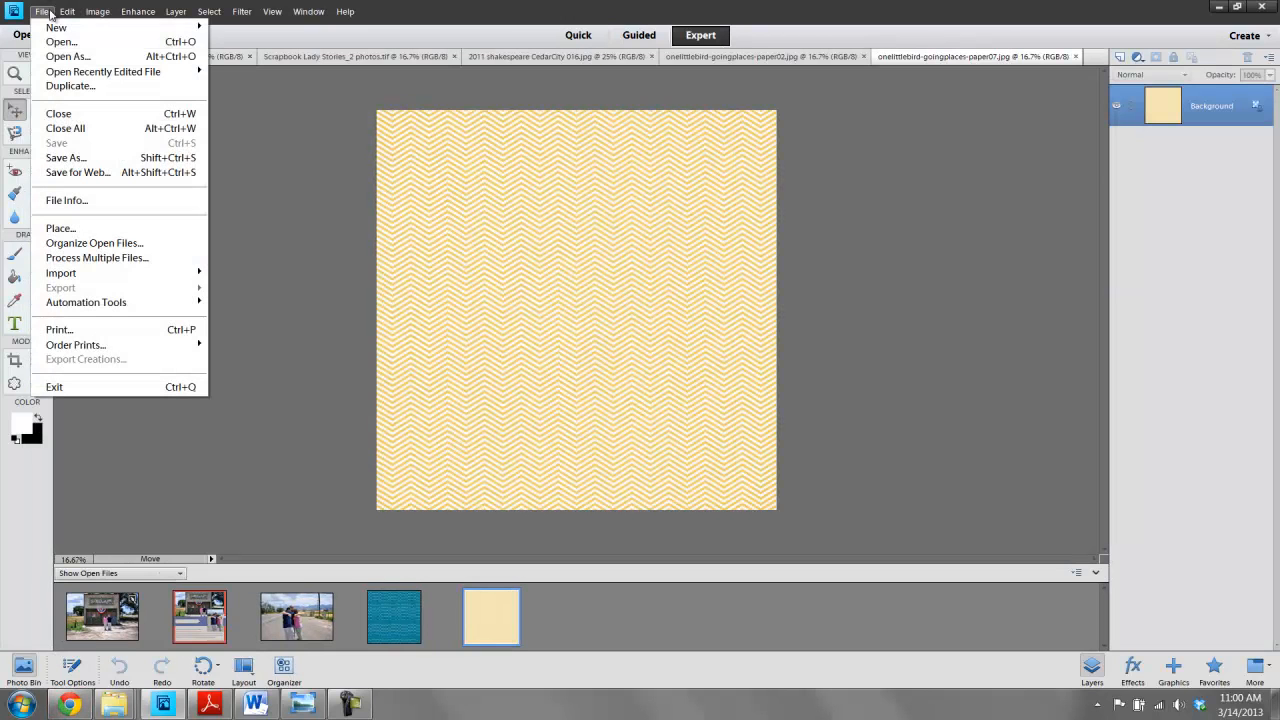
left_click(61, 42)
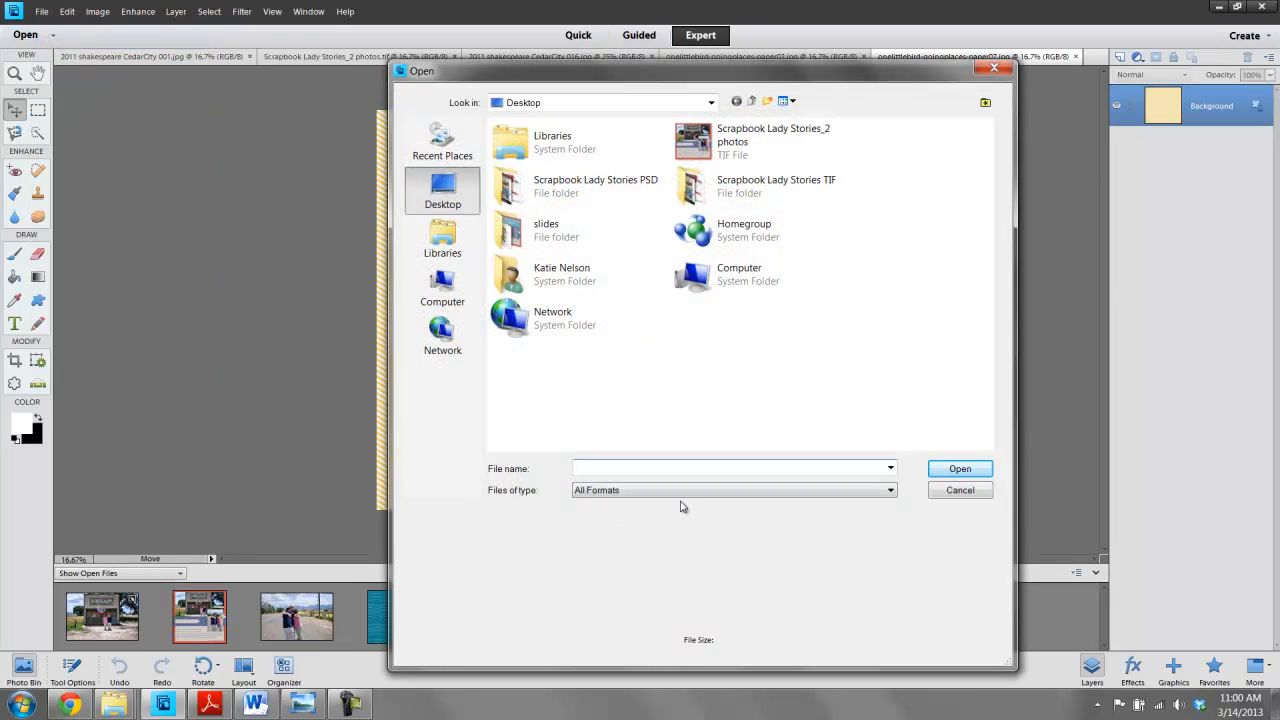
left_click(952, 490)
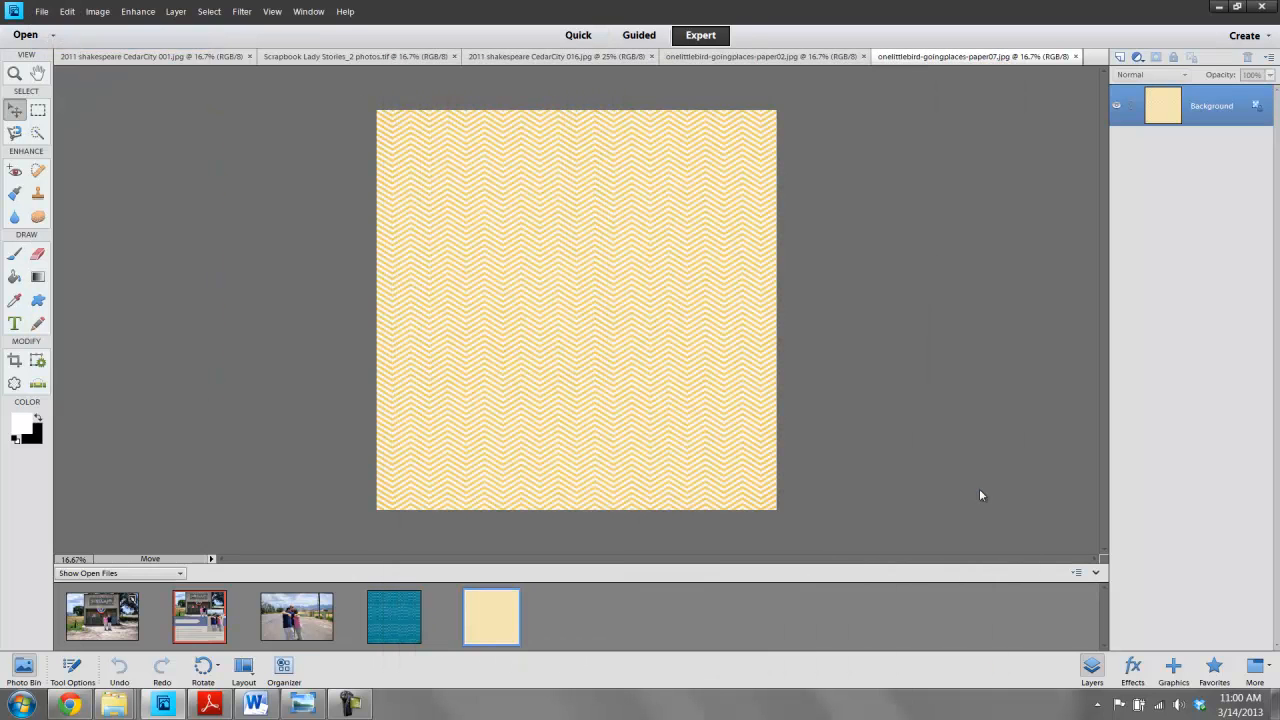
- Close the two CedarCity photo files from the photo bin
right_click(288, 620)
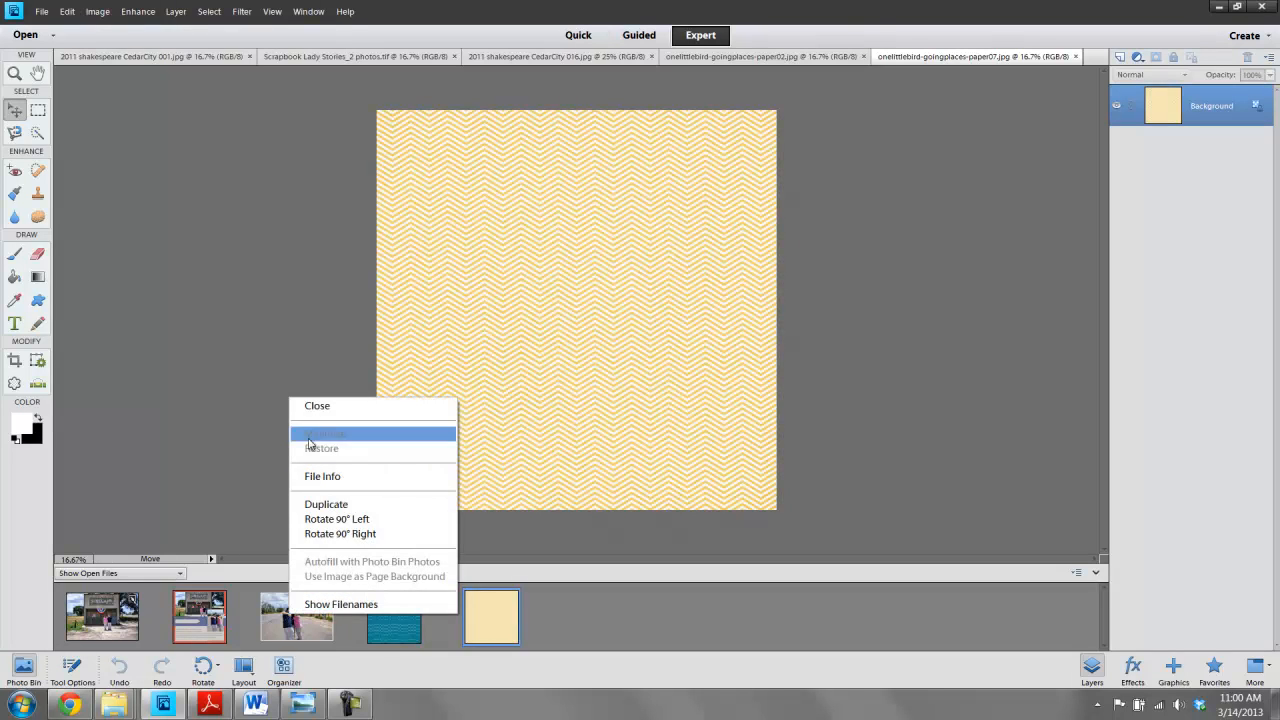
left_click(318, 408)
right_click(102, 608)
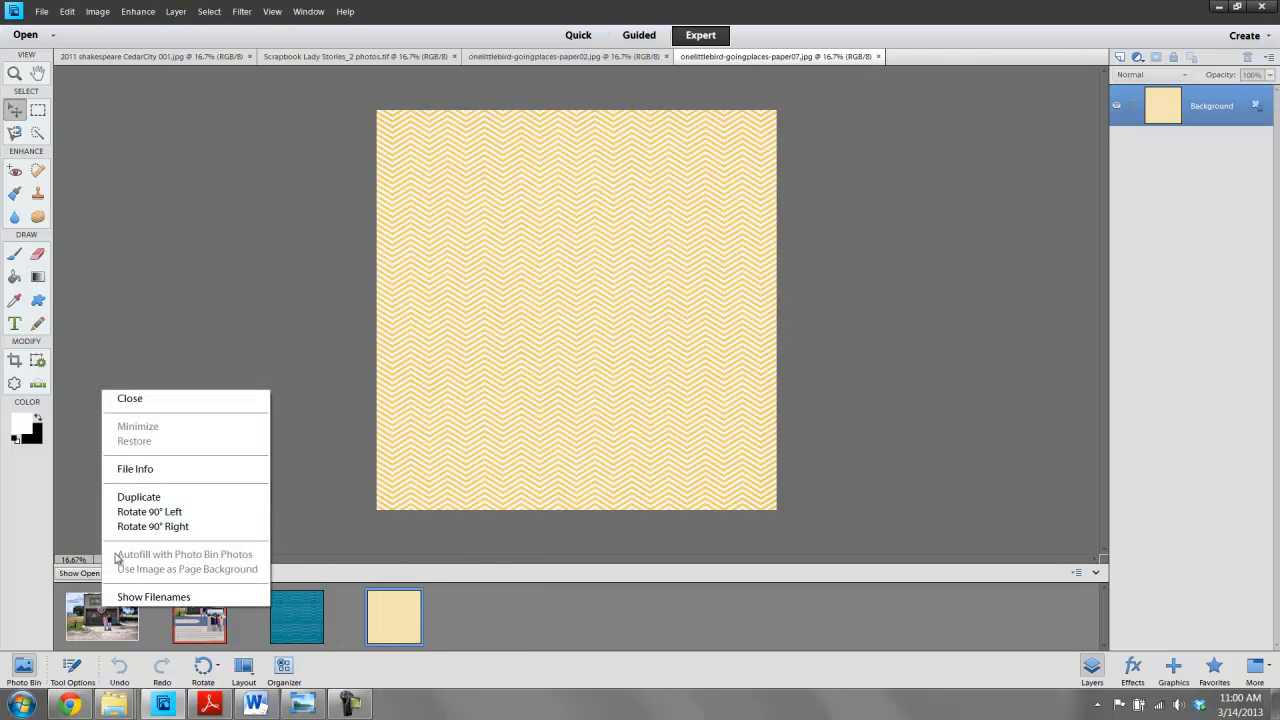
left_click(143, 400)
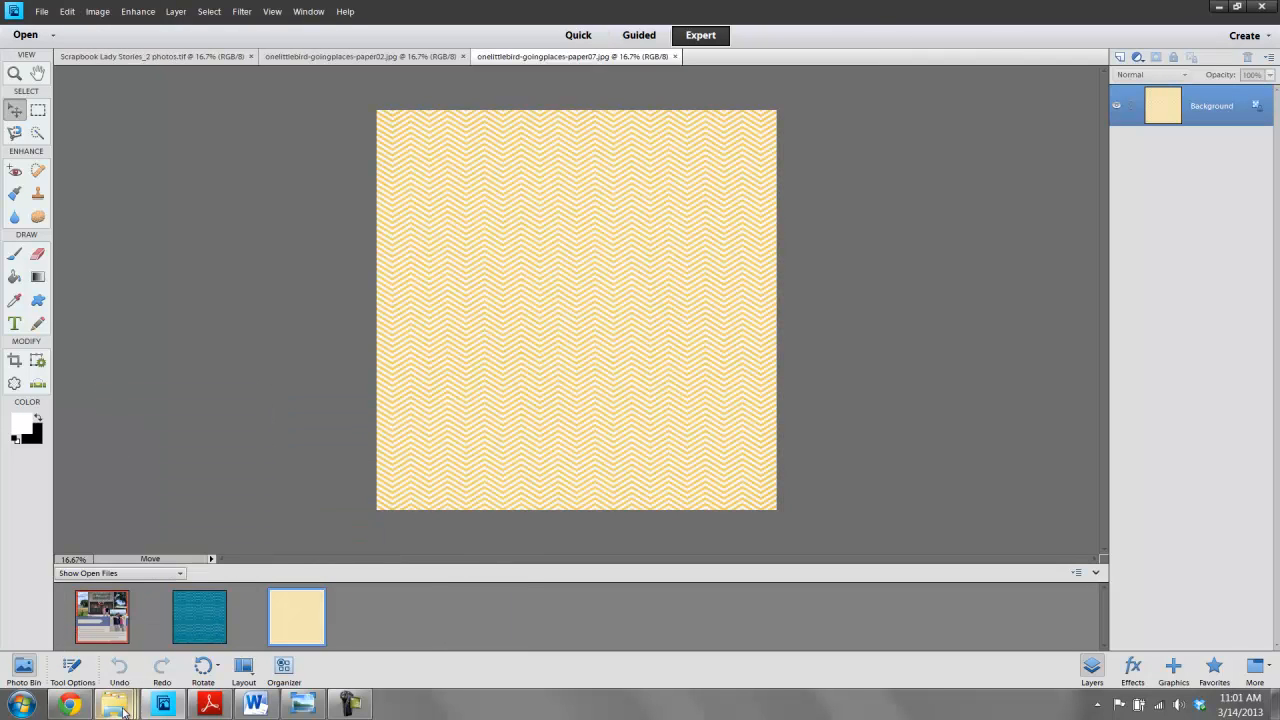
- Open the kit's wa-lovethisplace and wa-explore word-art files in the editor
mouse_move(114, 704)
left_click(110, 635)
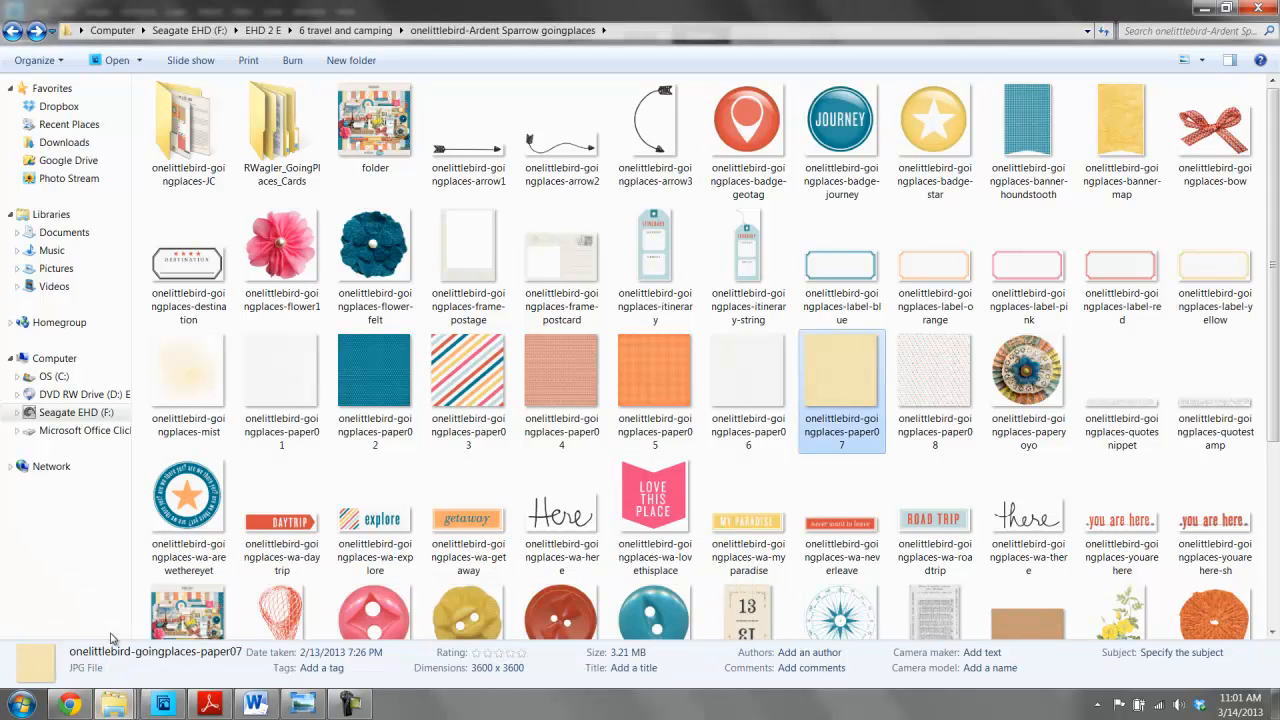
double_click(674, 487)
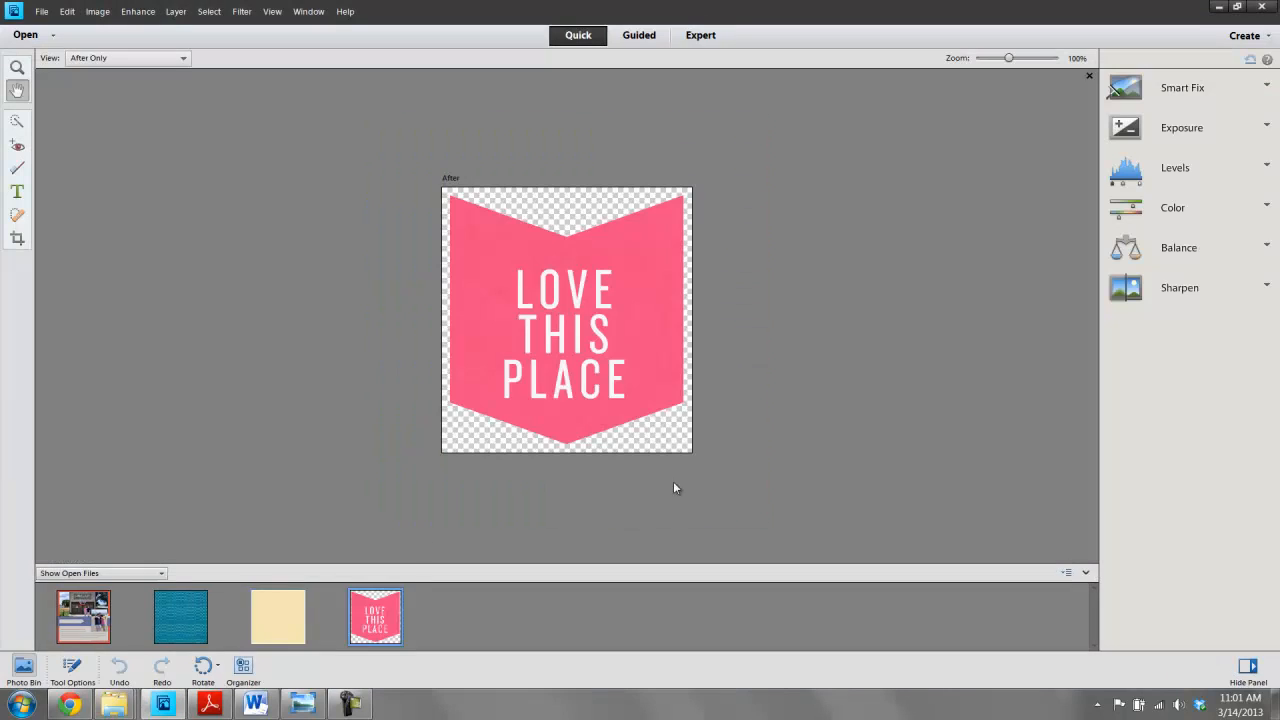
mouse_move(114, 704)
left_click(128, 627)
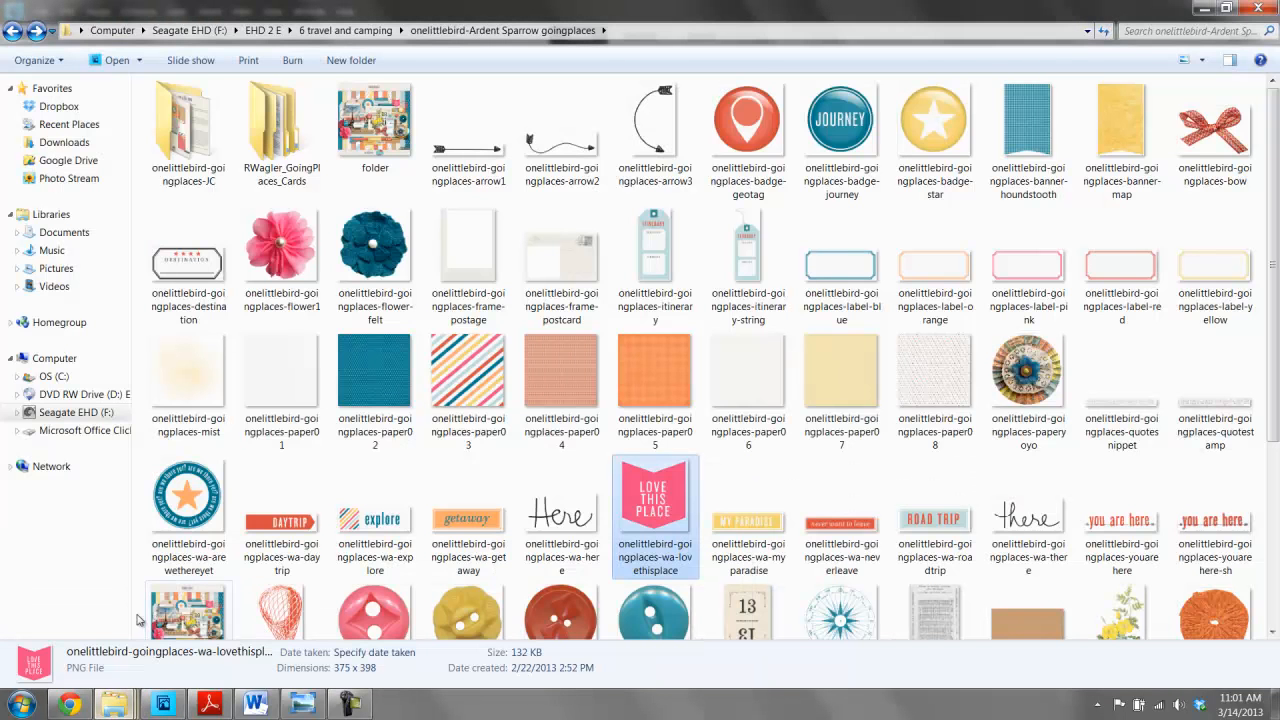
double_click(368, 527)
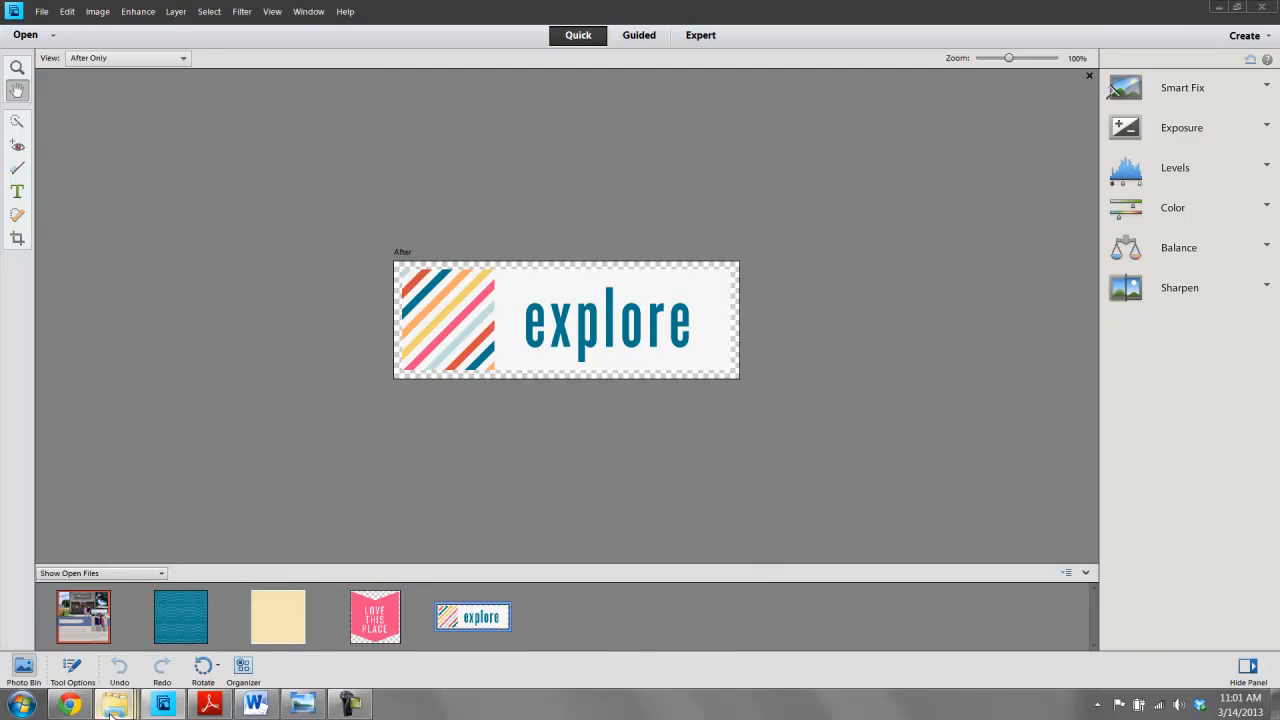
- Open the kit's paper01 paper in the editor
mouse_move(114, 704)
left_click(108, 625)
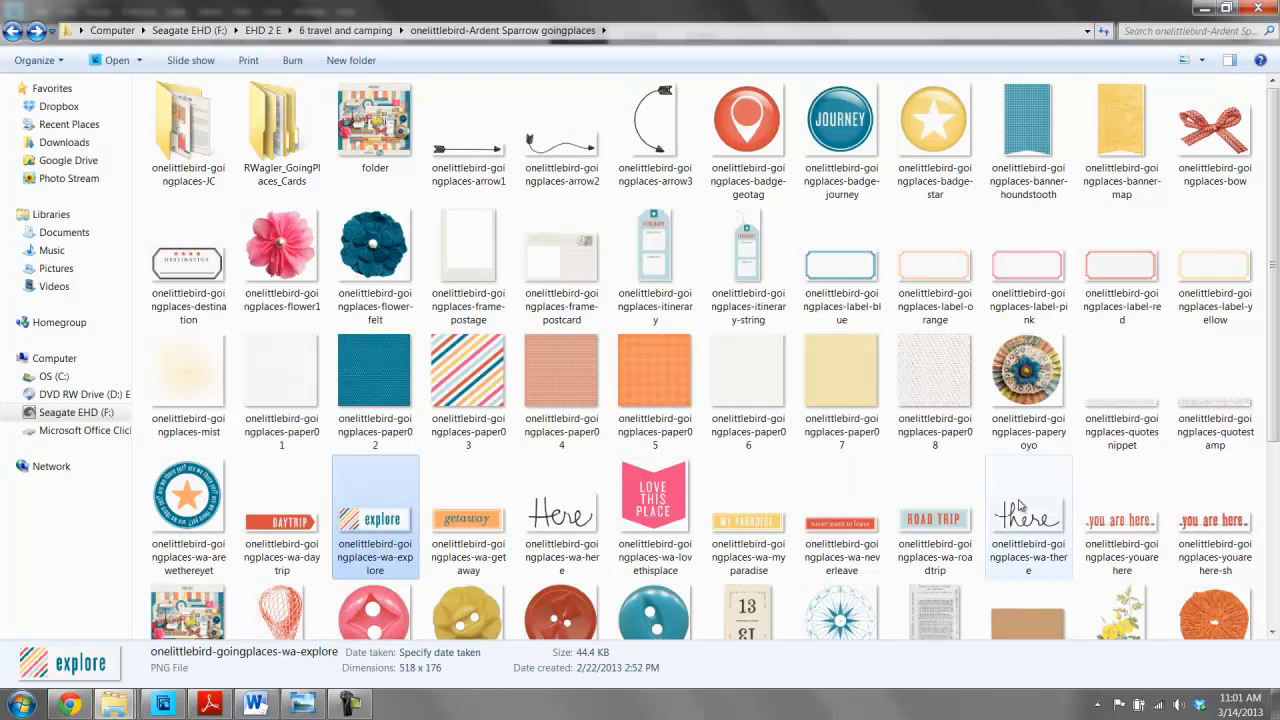
double_click(289, 381)
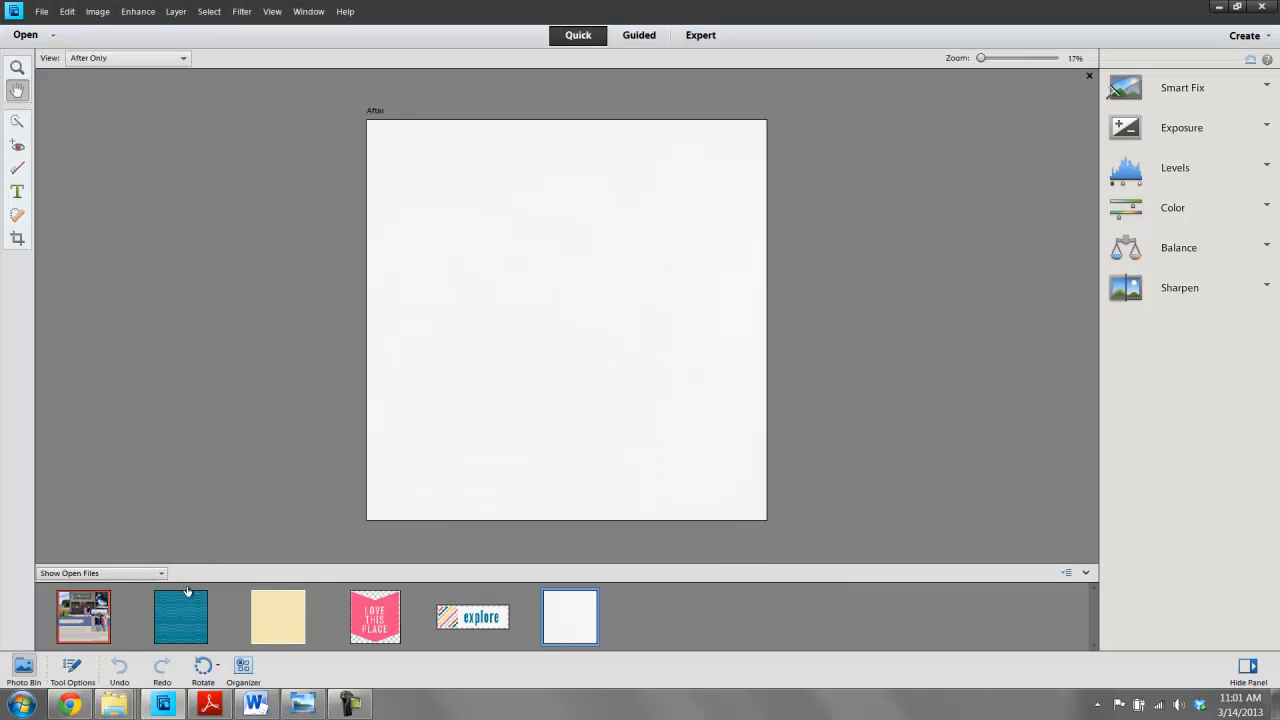
- Open the kit's RWagler_GoingPlaces_pp3 paper in the editor
mouse_move(114, 704)
left_click(108, 620)
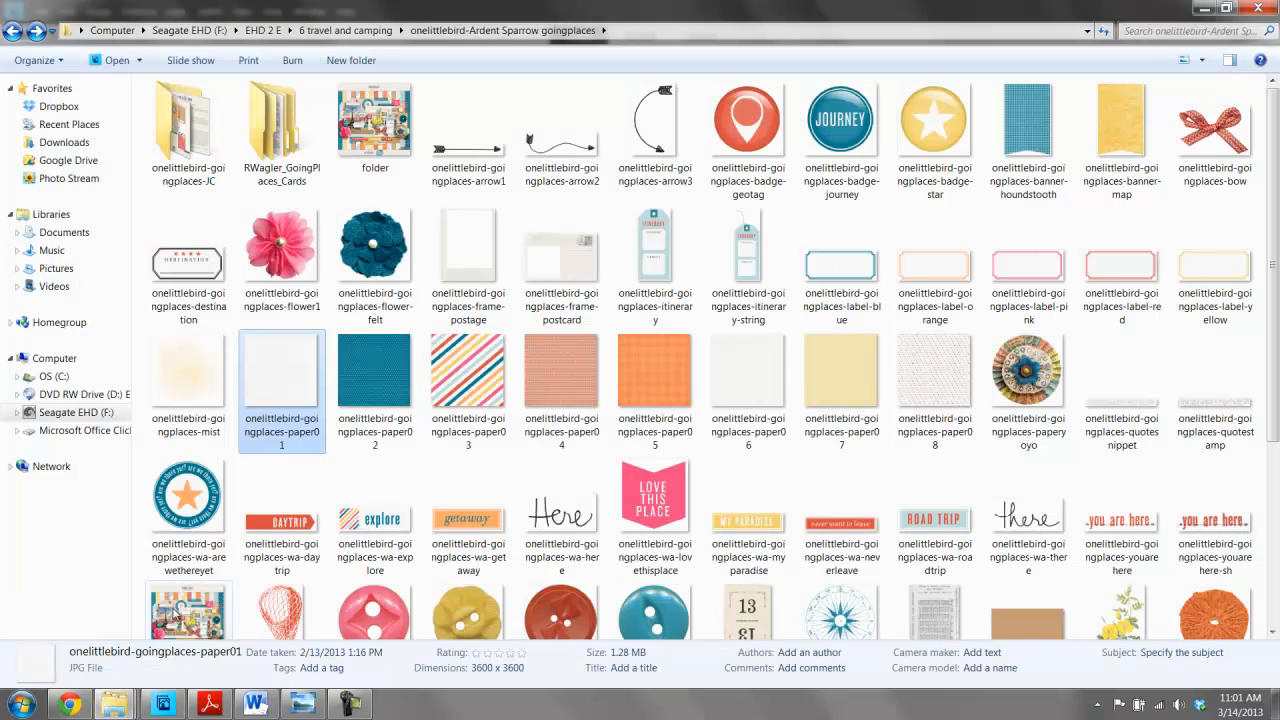
scroll(1100, 478, "down", 3)
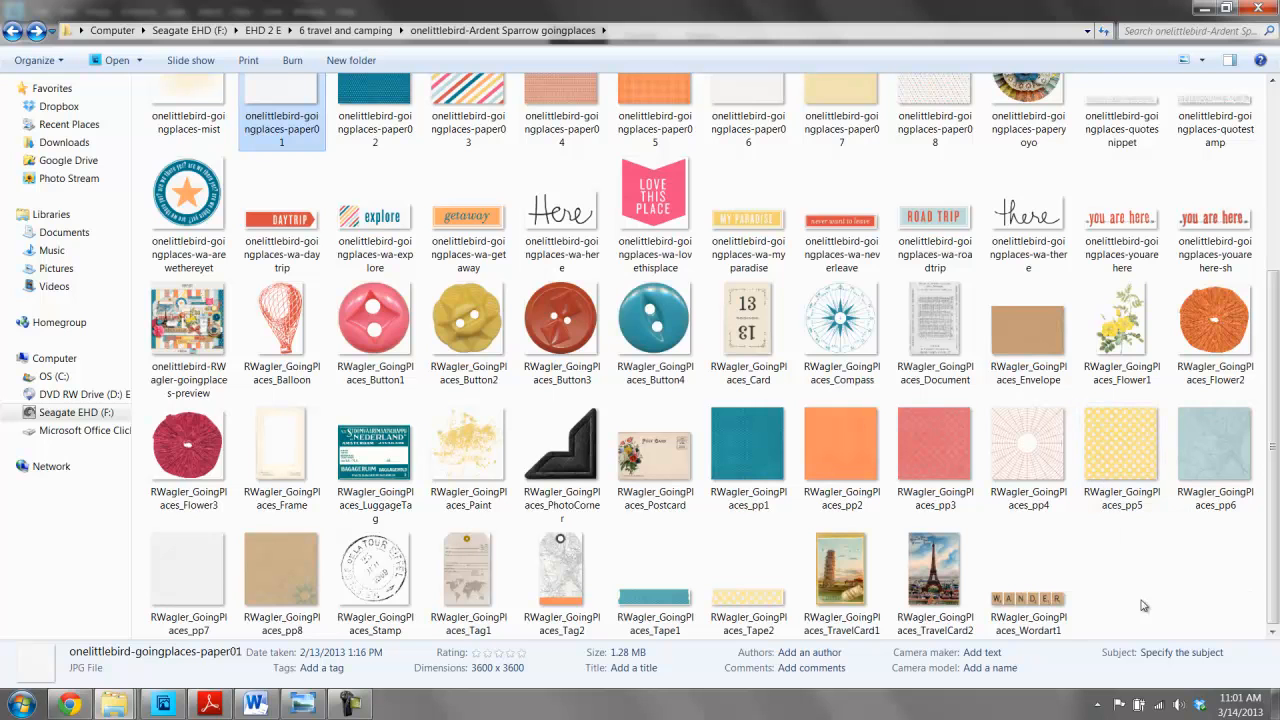
double_click(948, 449)
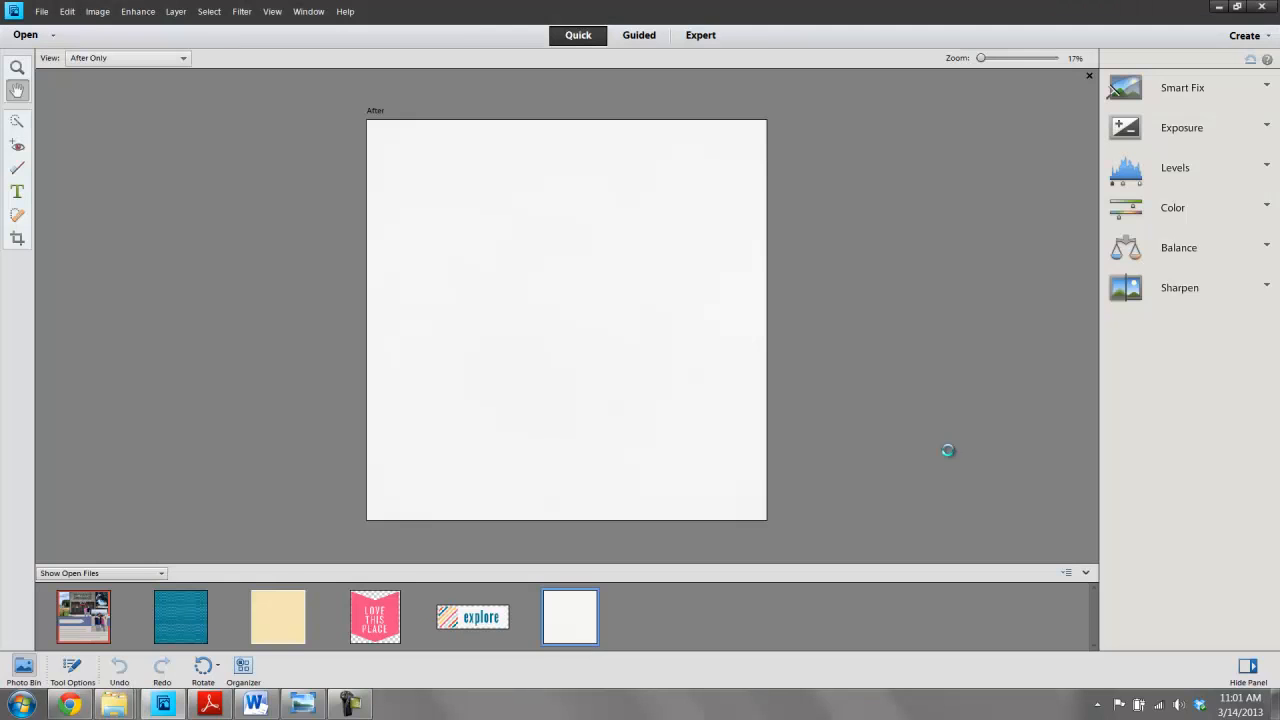
- Switch to Expert mode on the template and add the paper07 paper as a layer just above the background
left_click(700, 35)
left_click(105, 615)
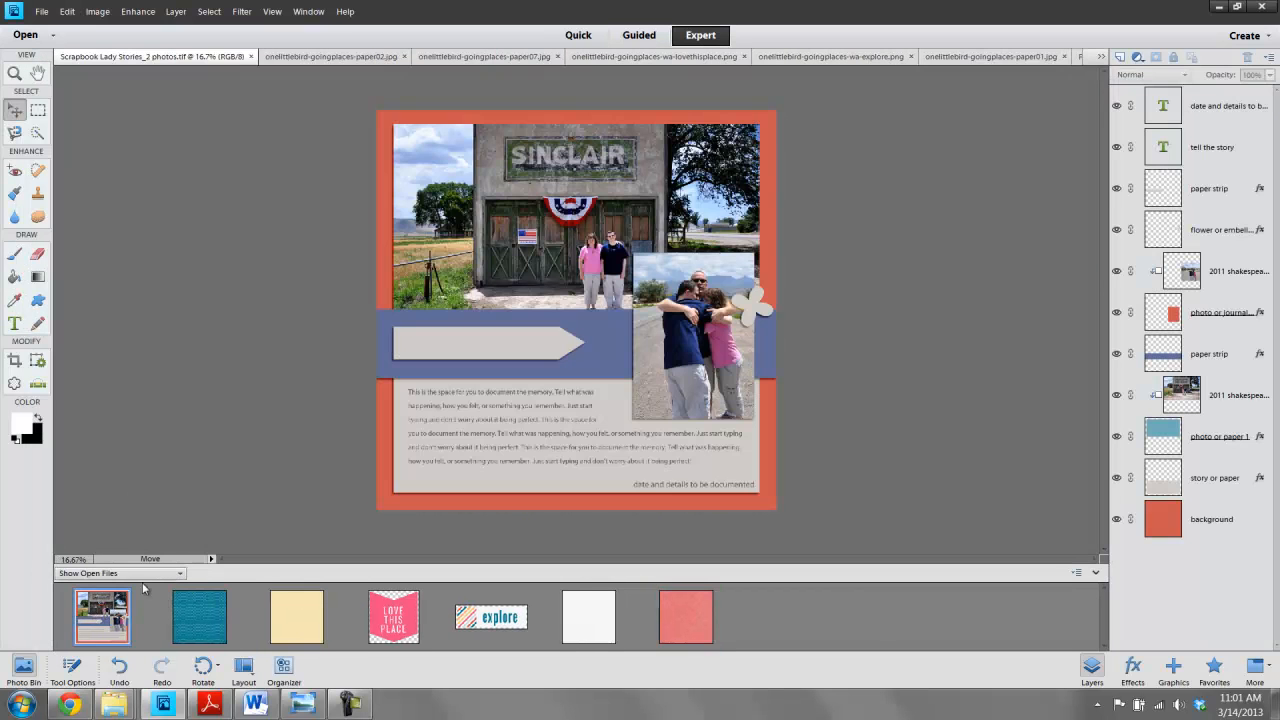
left_click(716, 120)
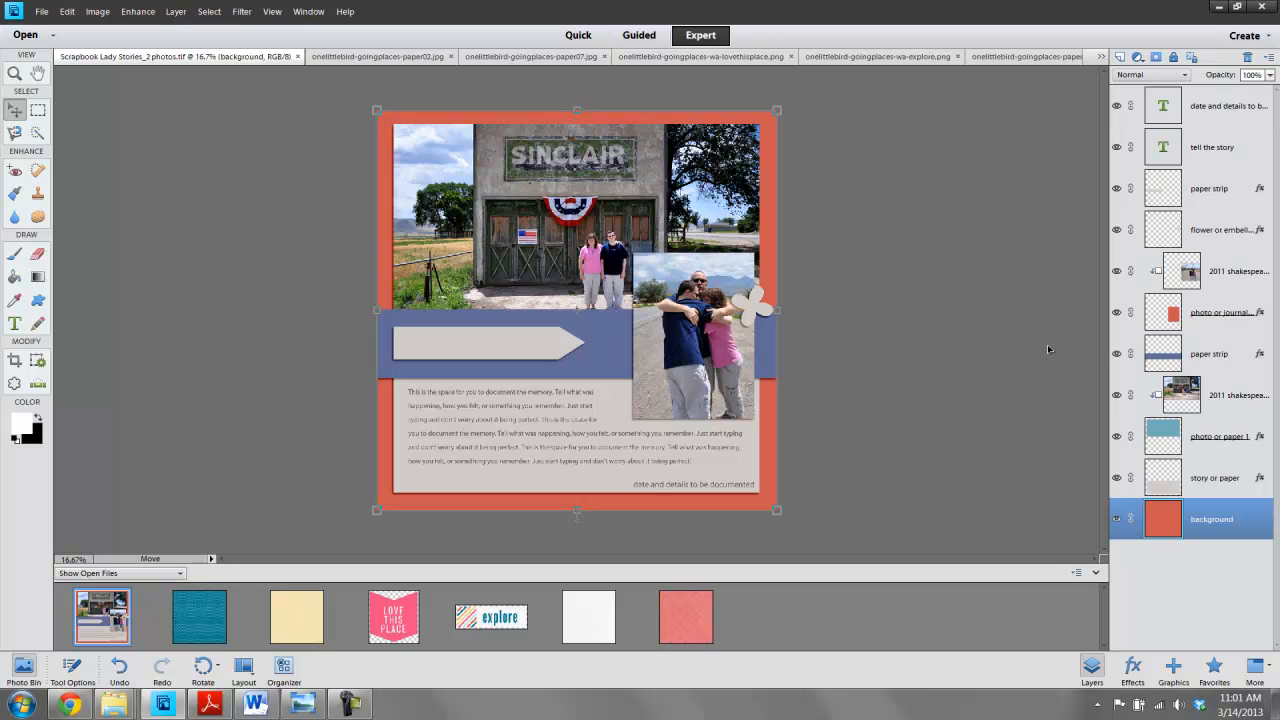
left_click_drag(286, 636, 476, 316)
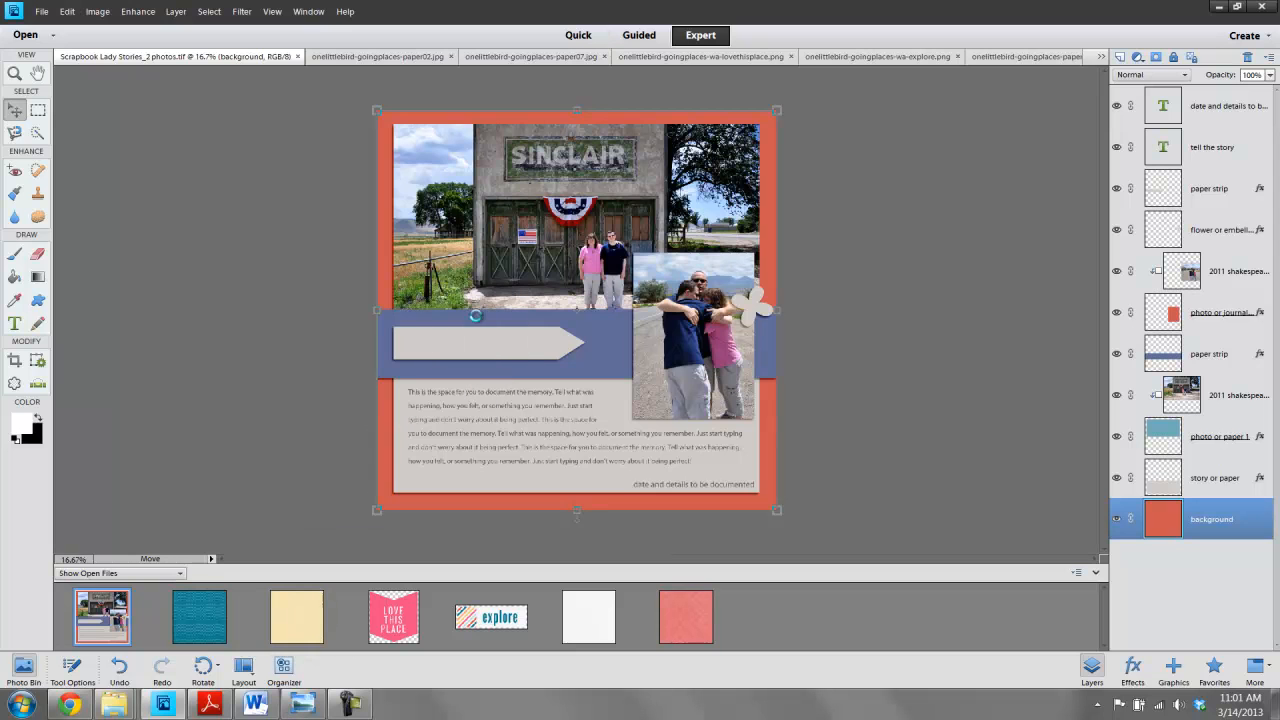
left_click(980, 255)
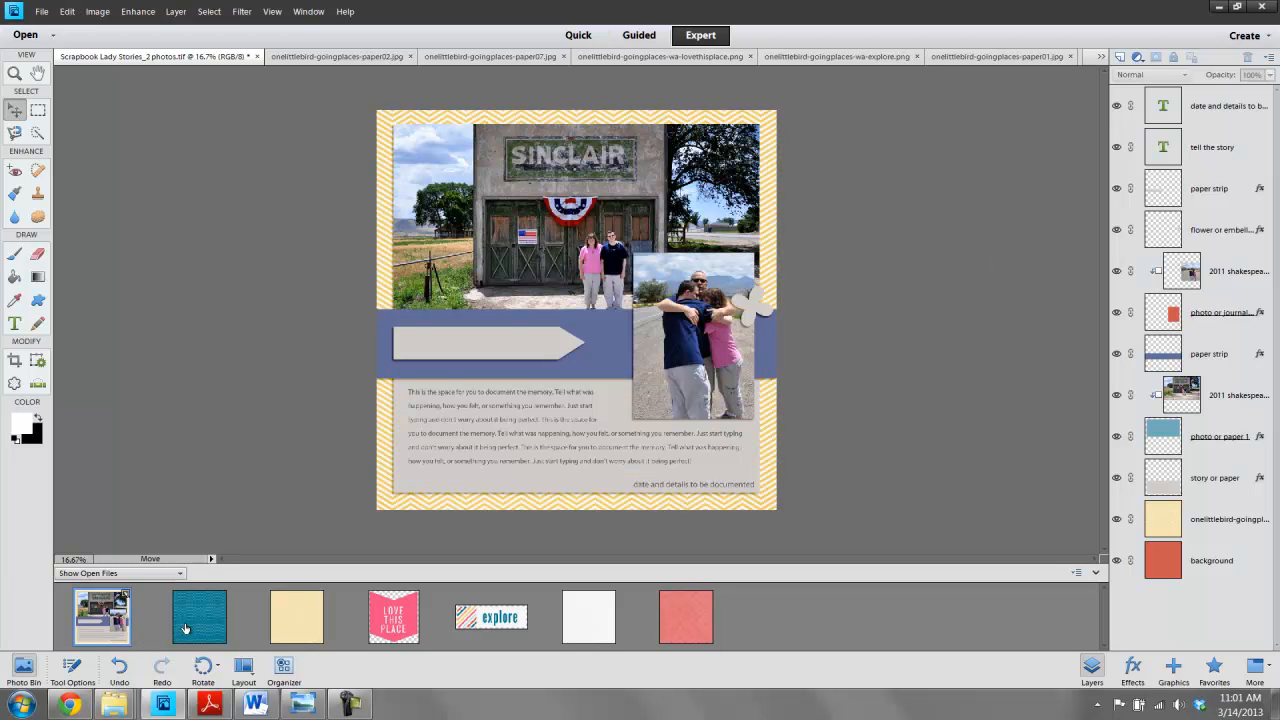
- Add the paper02 paper, move its layer just above the background, and toggle layer visibility to compare papers
left_click_drag(189, 633, 389, 428)
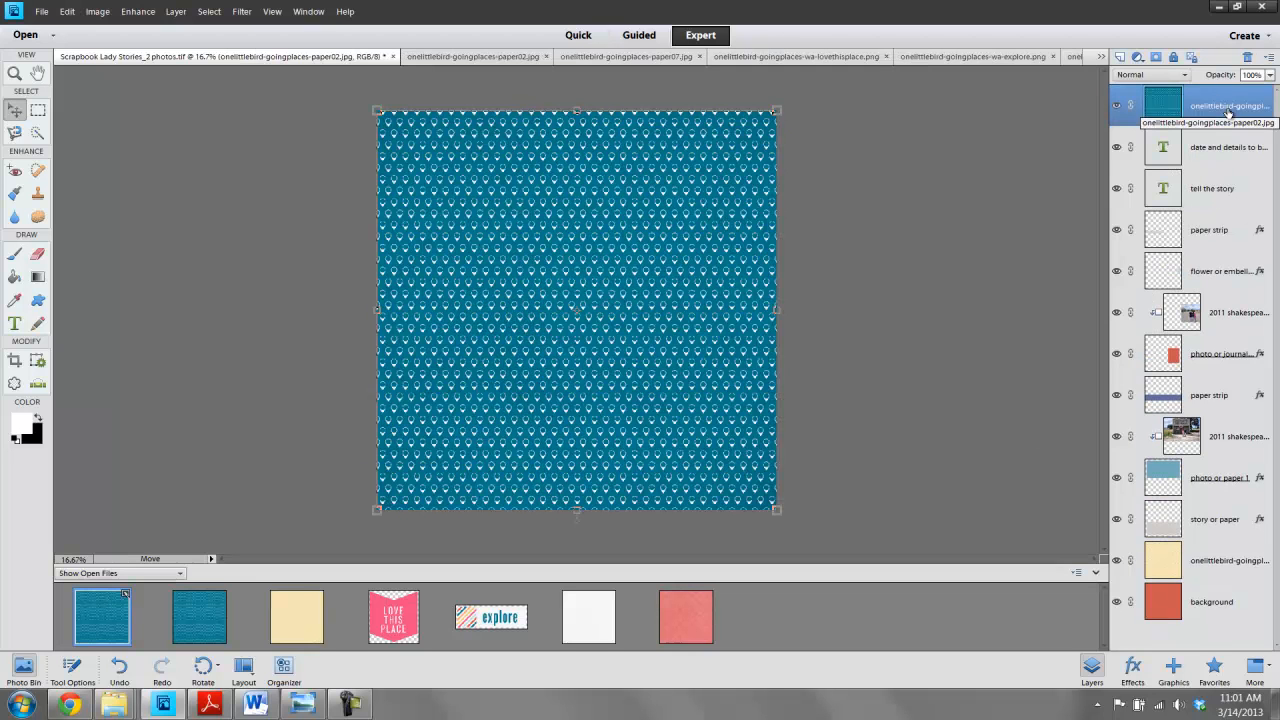
left_click_drag(1228, 113, 1229, 570)
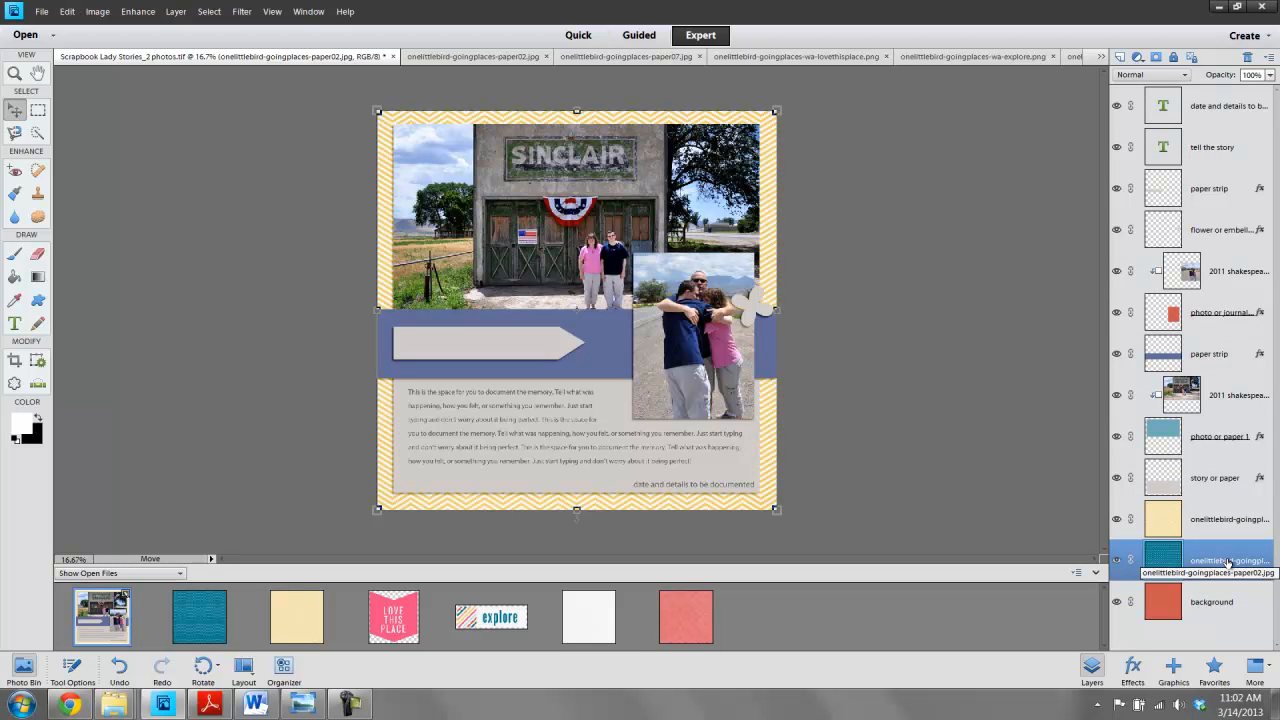
left_click(1117, 521)
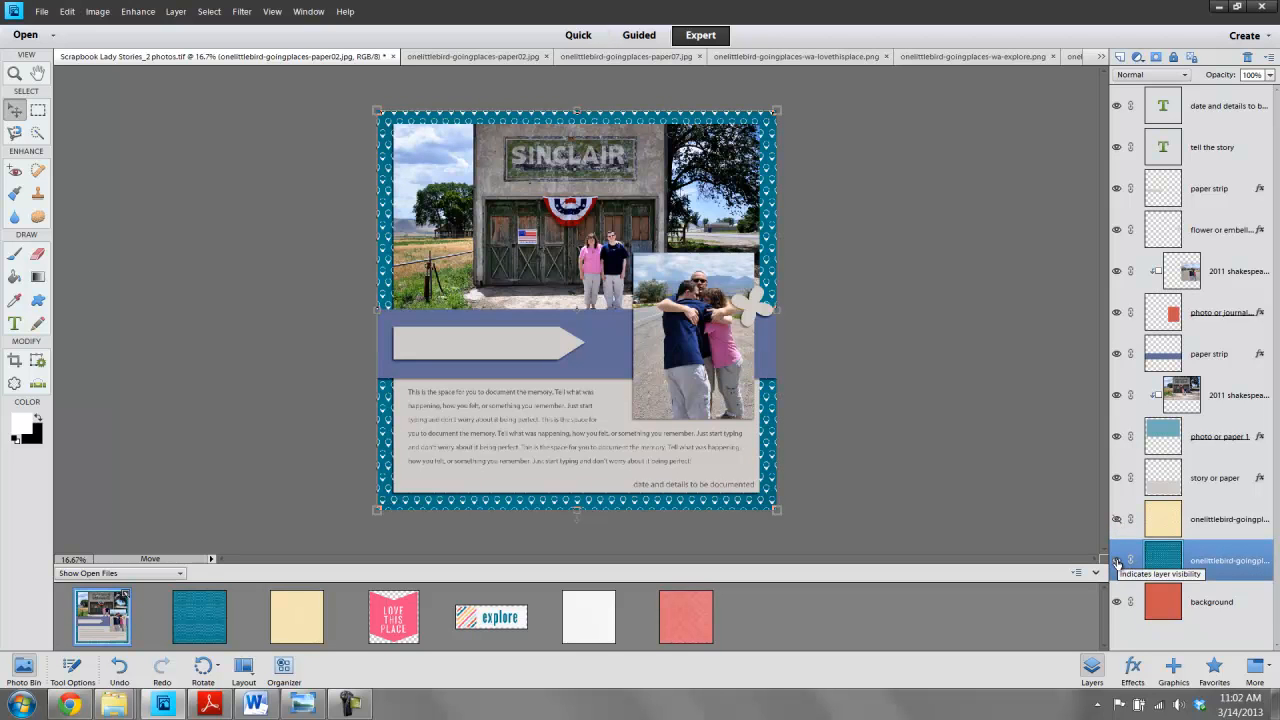
left_click(1117, 561)
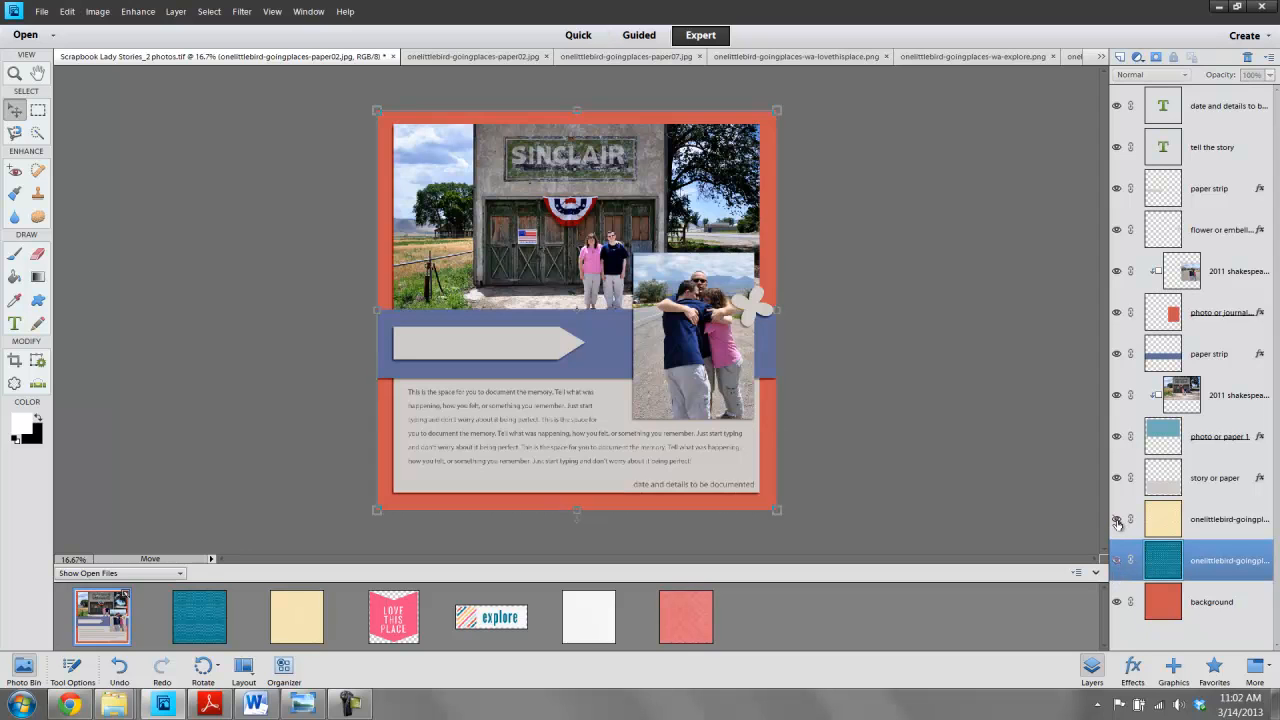
left_click(1117, 520)
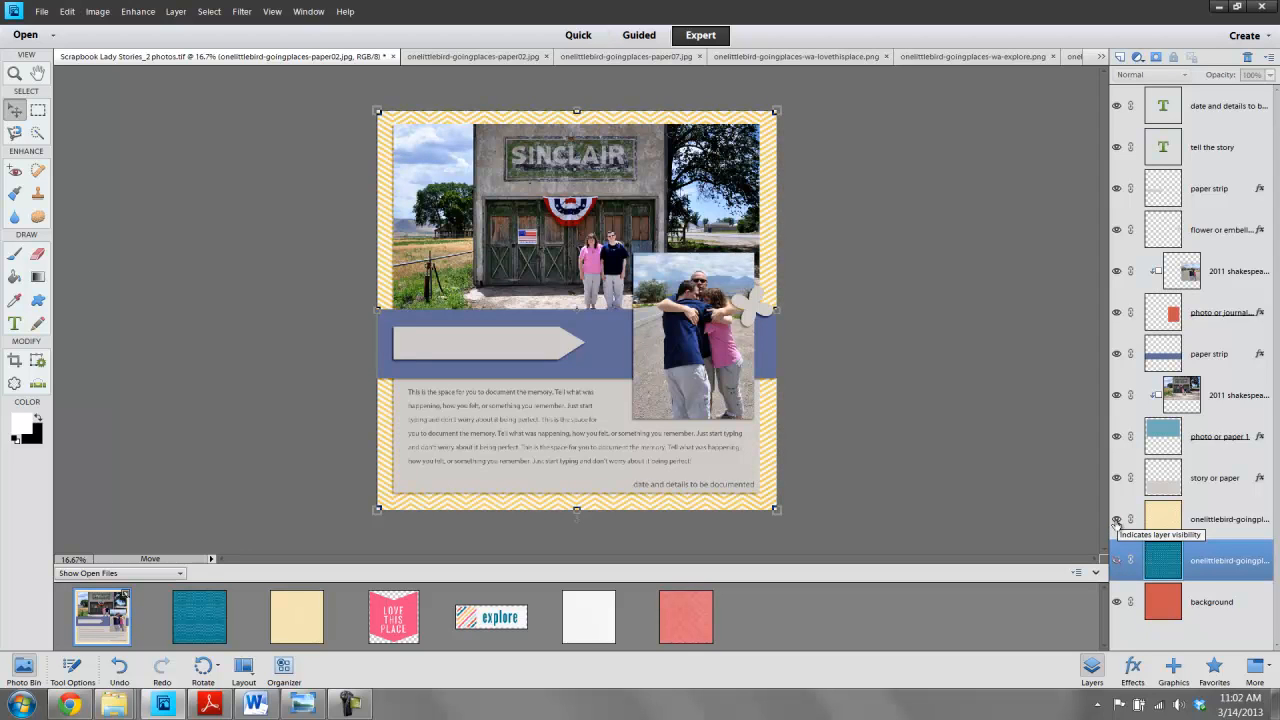
- Add the pp3 pink paper to the page as a layer above the paper07 layer
left_click(398, 503)
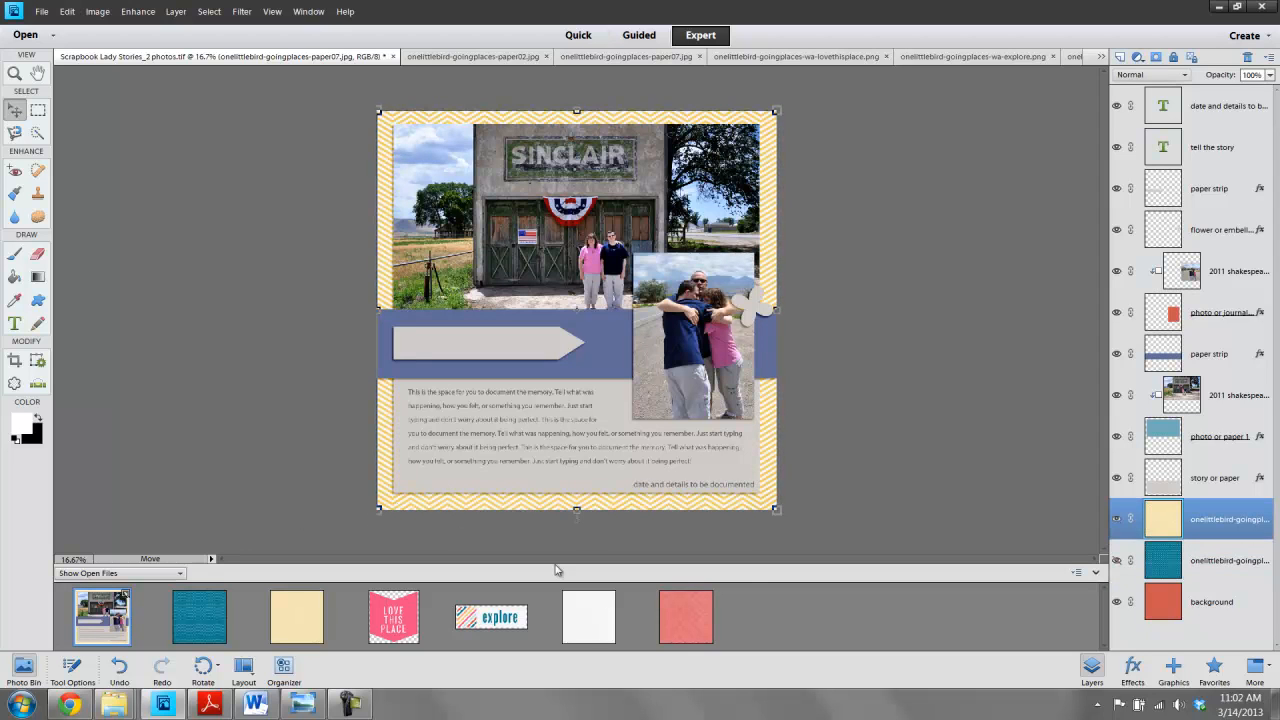
left_click_drag(700, 627, 675, 393)
left_click(916, 317)
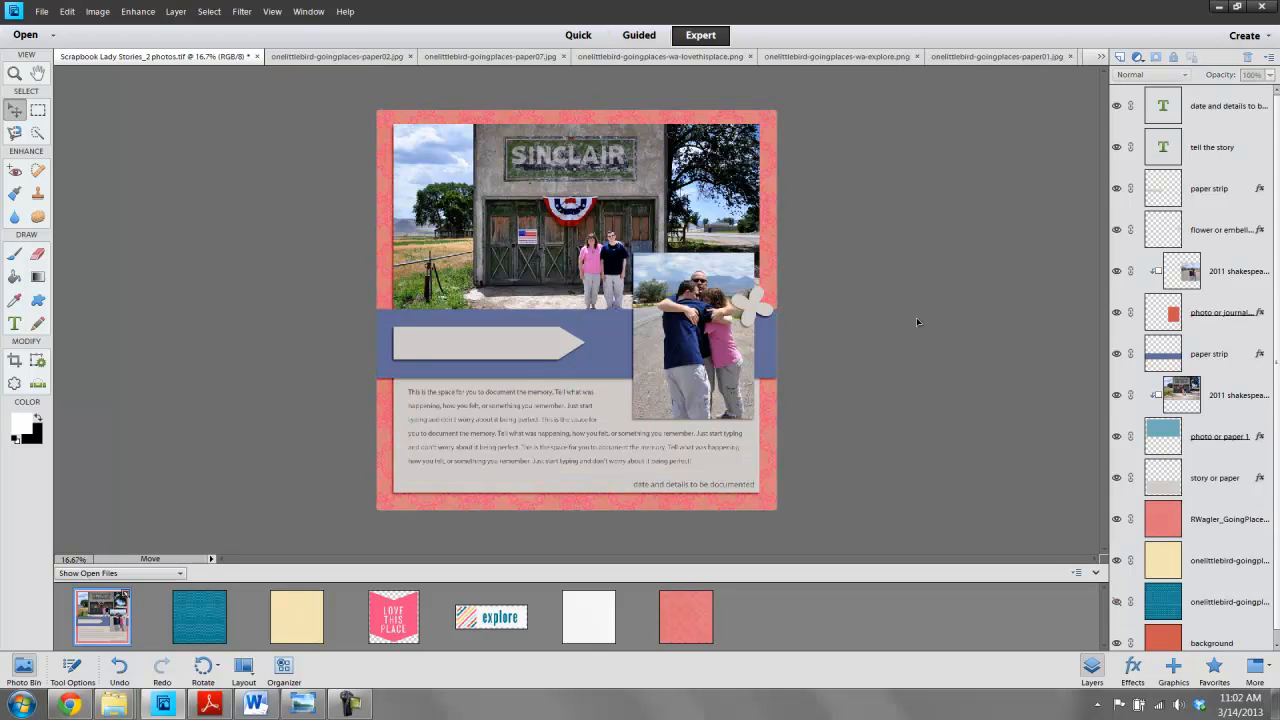
- Delete the paper07 and paper02 layers from the template
right_click(1212, 568)
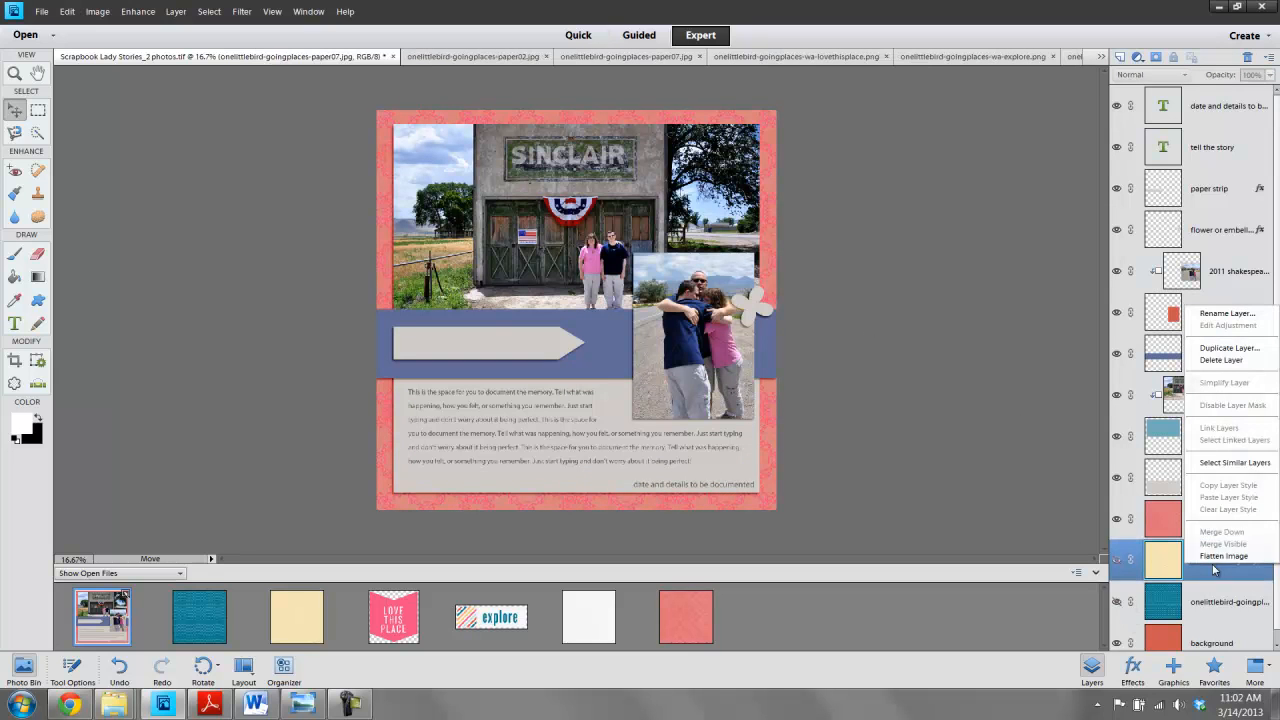
left_click(1214, 360)
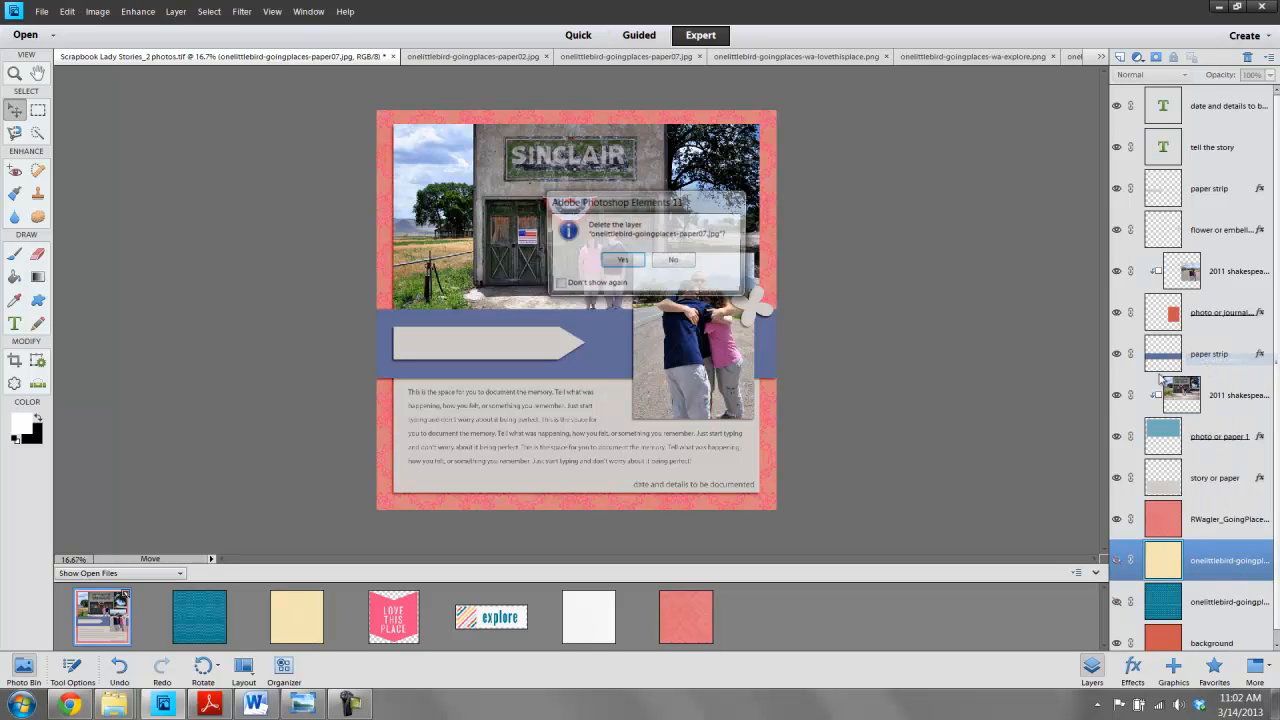
left_click(624, 261)
right_click(1207, 565)
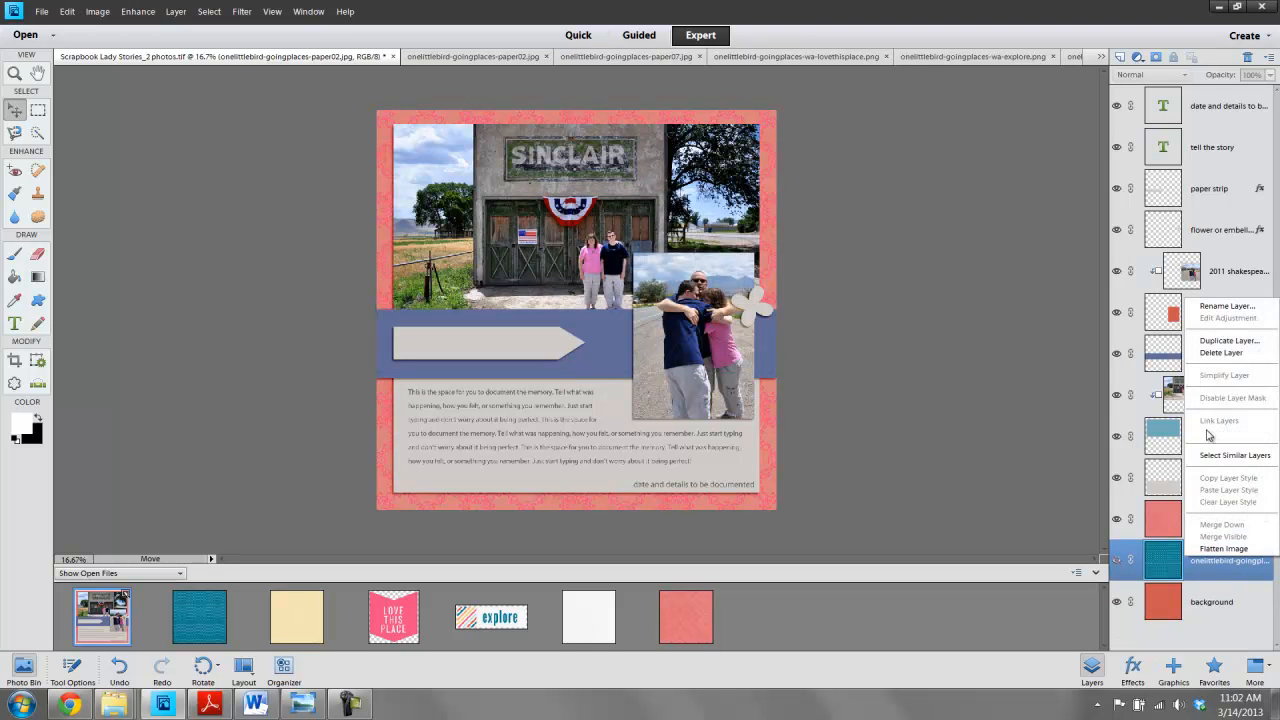
left_click(1221, 352)
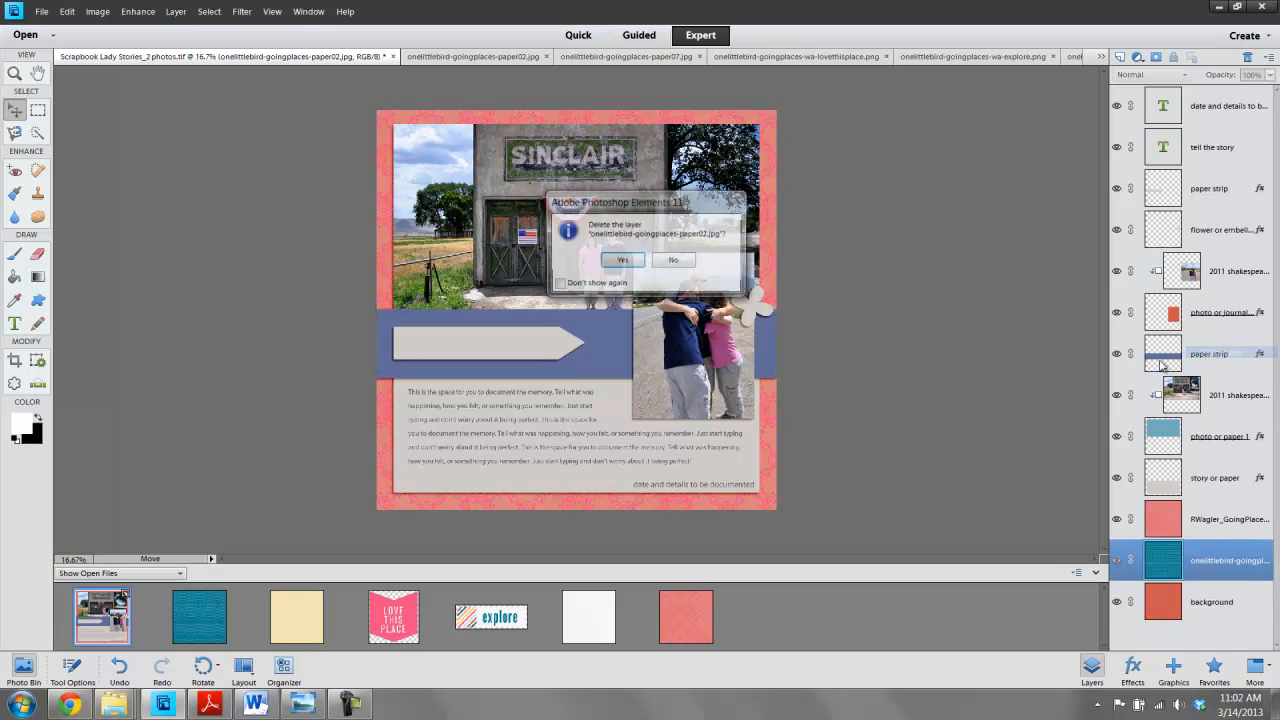
left_click(624, 261)
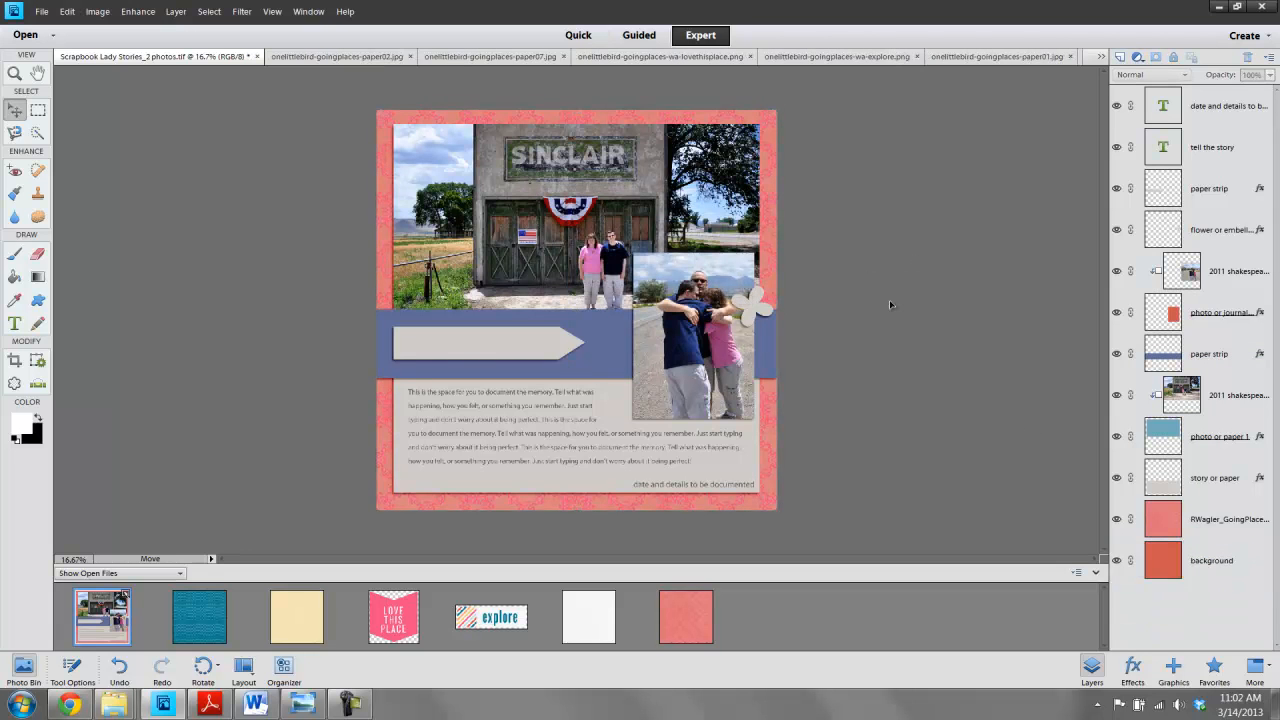
- Add the paper07 paper above the arrow paper strip layer and clip it into the arrow shape
left_click(465, 354)
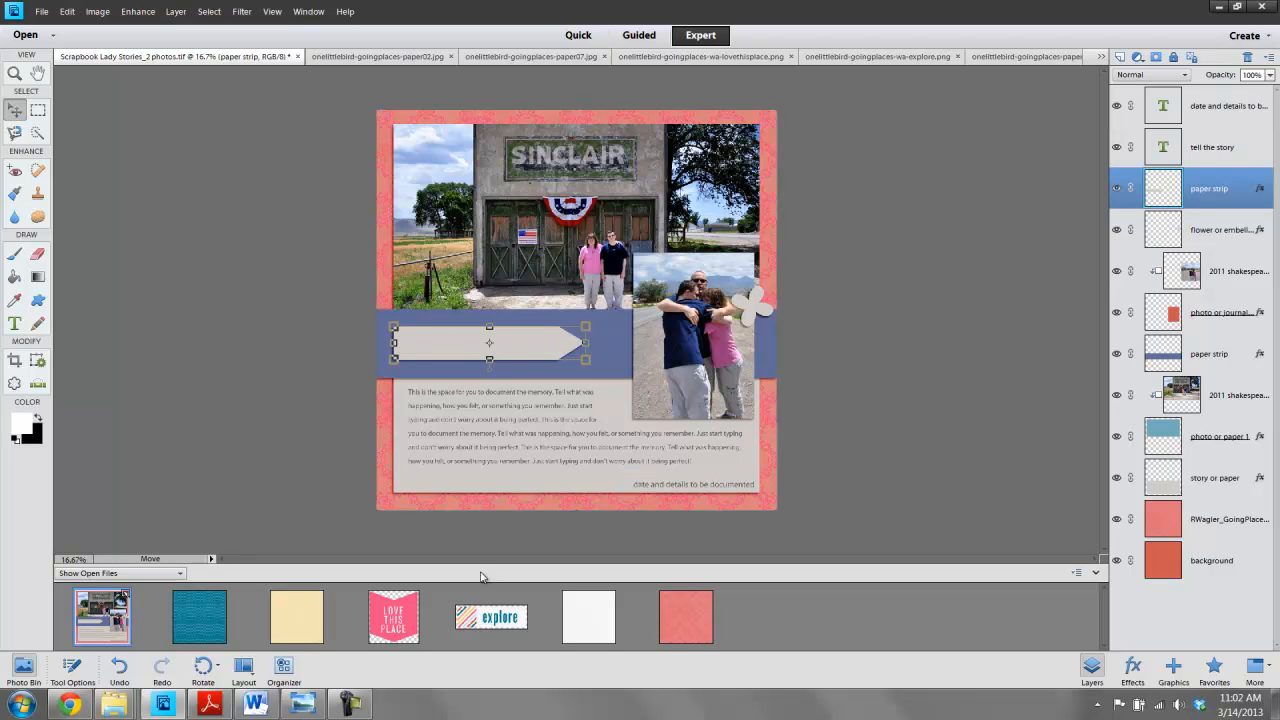
left_click_drag(295, 612, 466, 323)
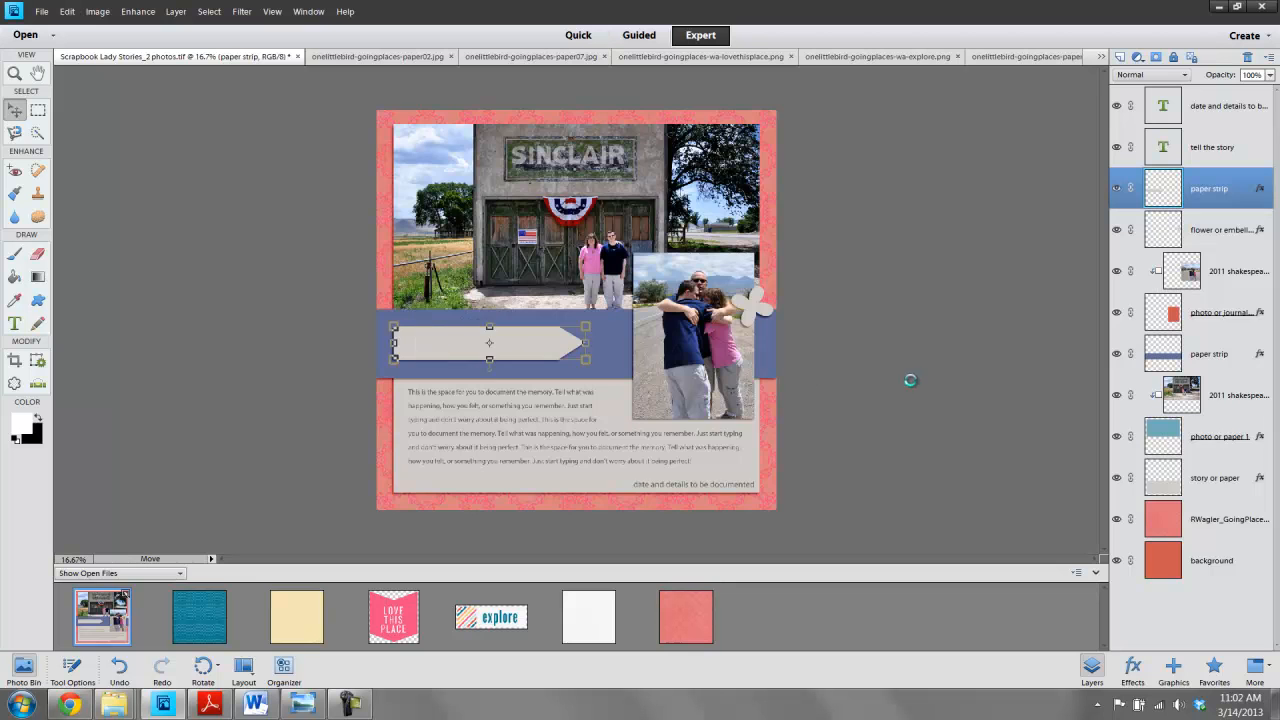
key("ctrl+g")
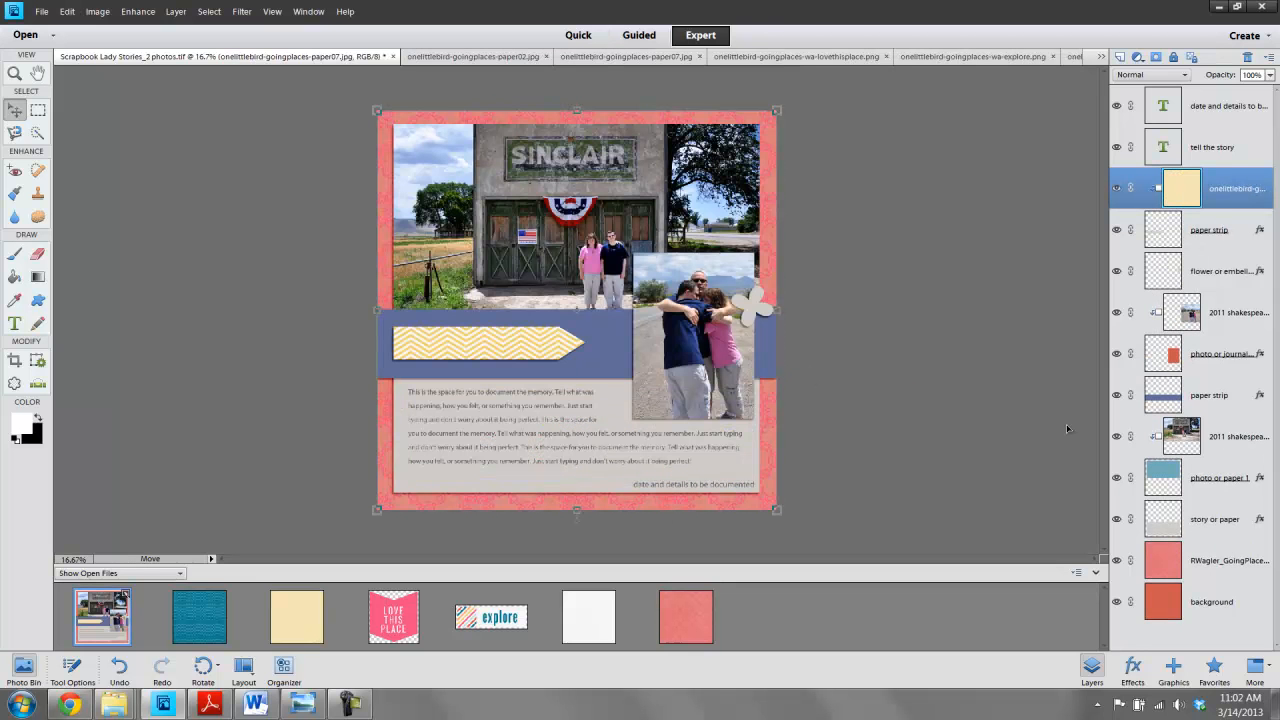
left_click(1117, 188)
left_click(1117, 230)
- Add the wa-explore word art, scale it up, and position it on the blue paper strip over the arrow
left_click_drag(489, 628, 455, 357)
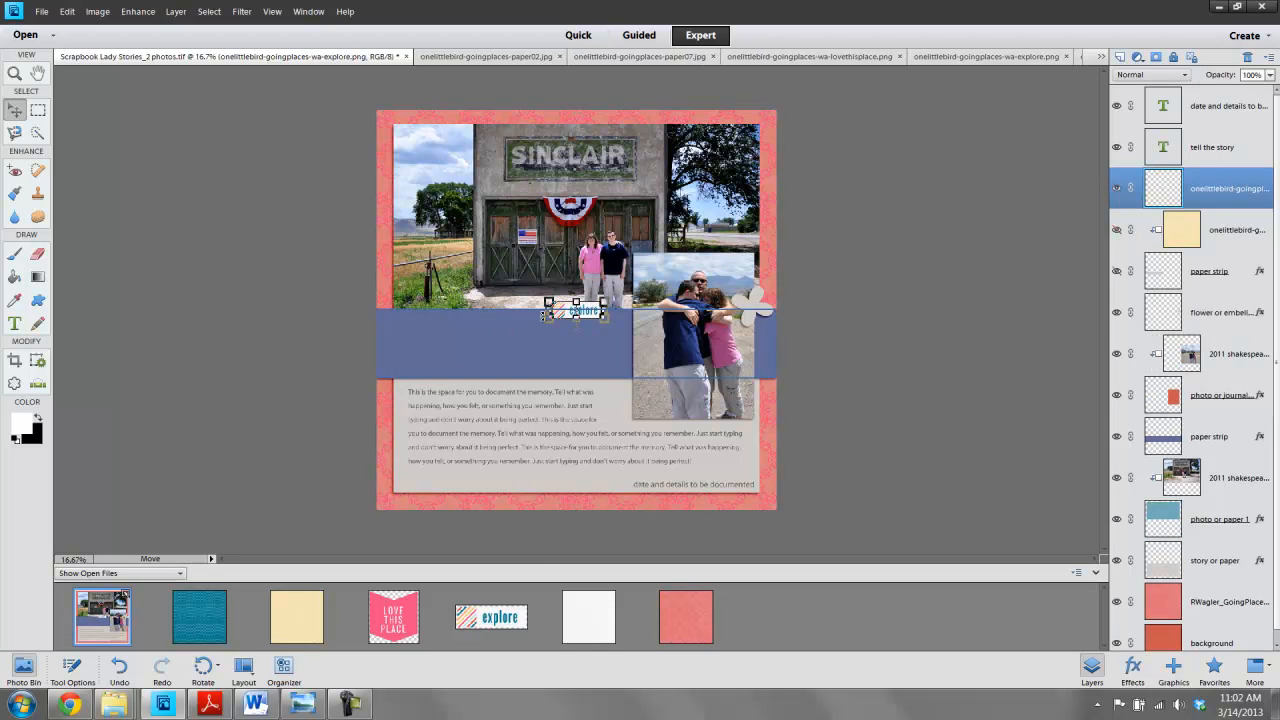
left_click_drag(548, 319, 460, 347)
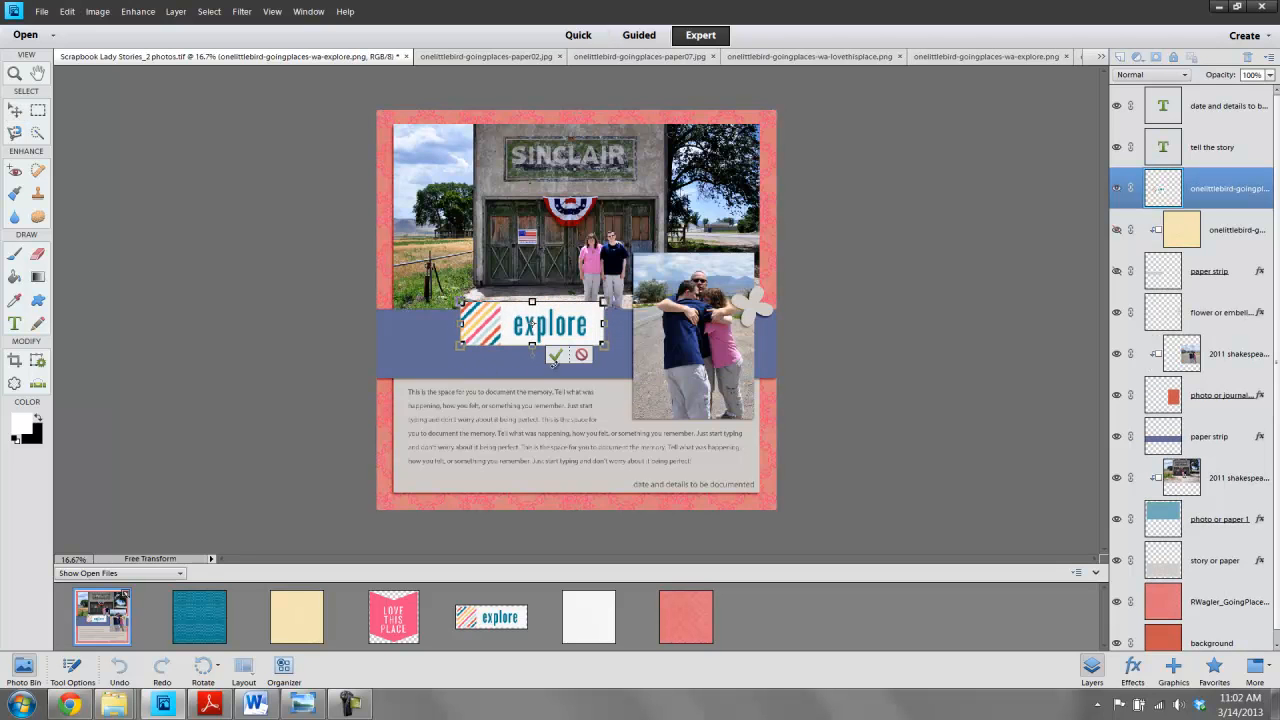
left_click(555, 356)
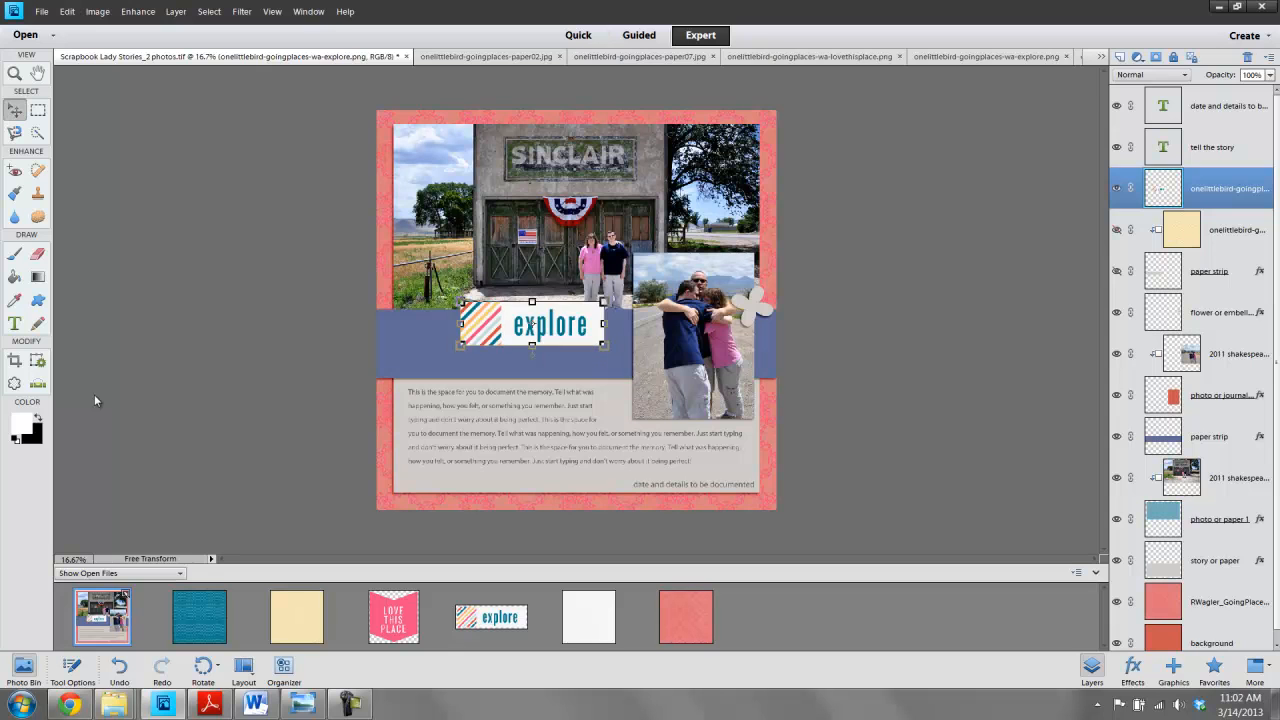
left_click_drag(502, 327, 450, 347)
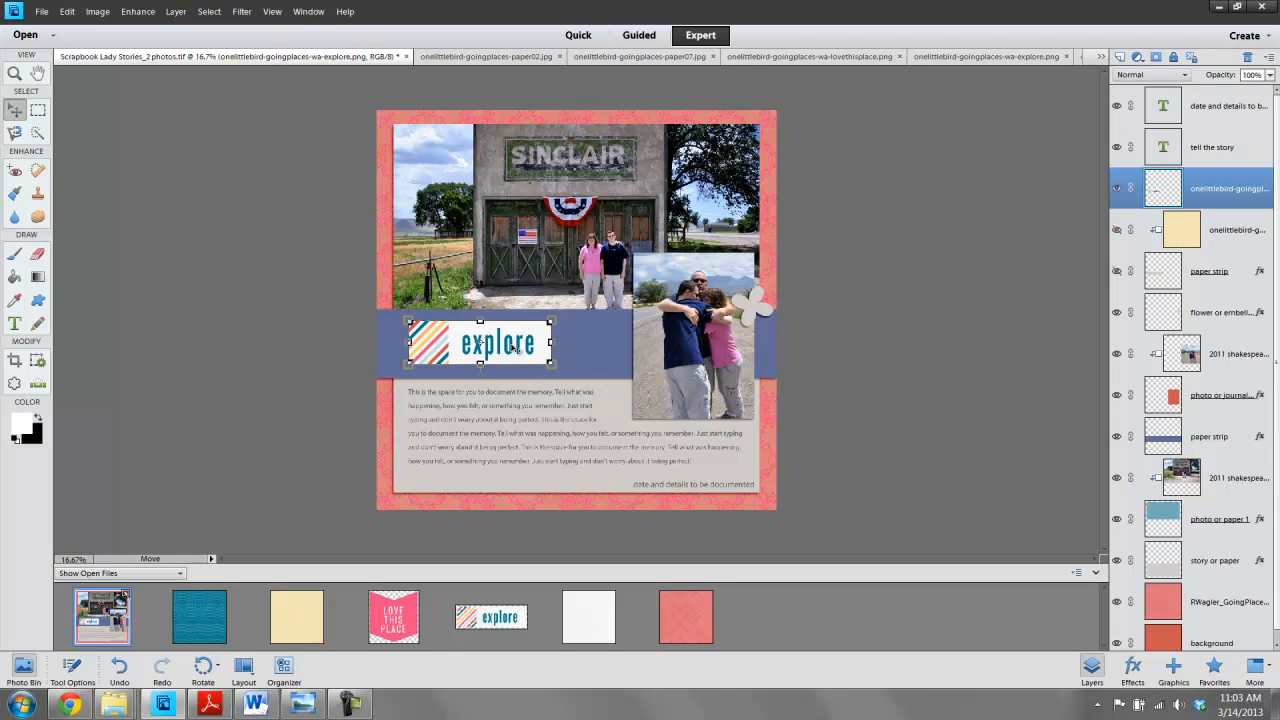
left_click(960, 321)
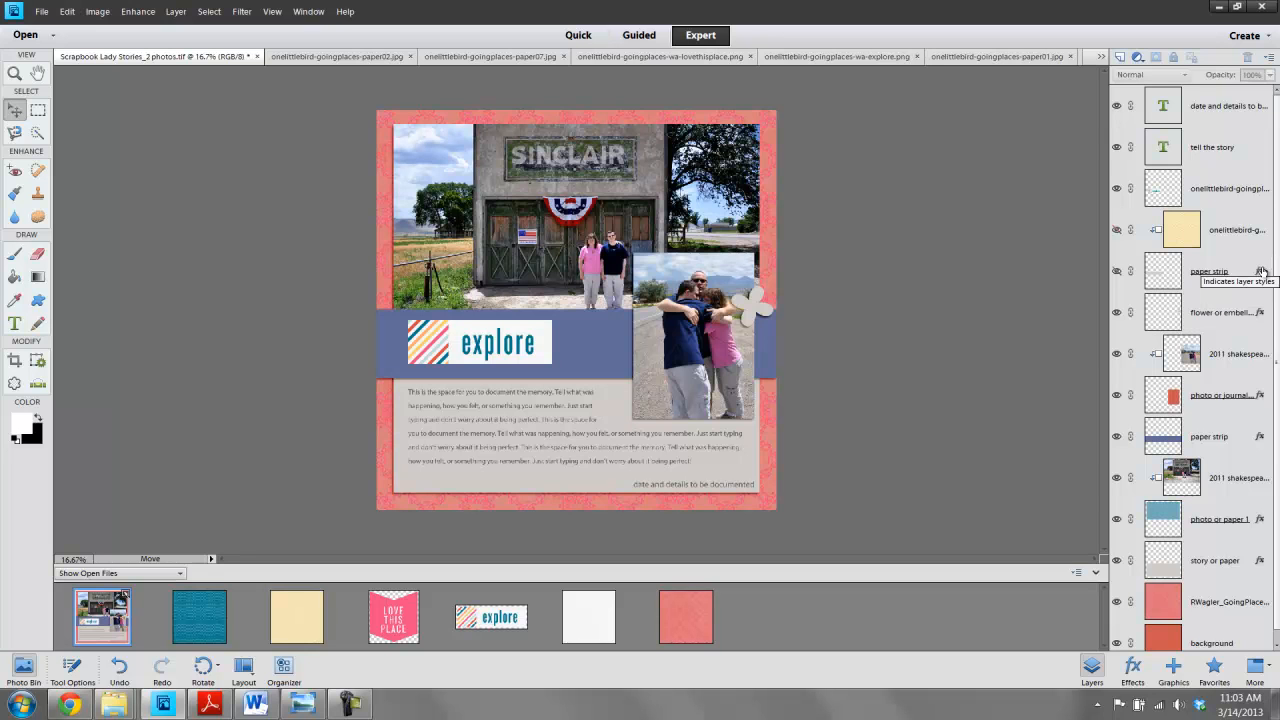
- Open the paper strip's drop shadow style settings and shadow colour, closing both without changes
double_click(1261, 272)
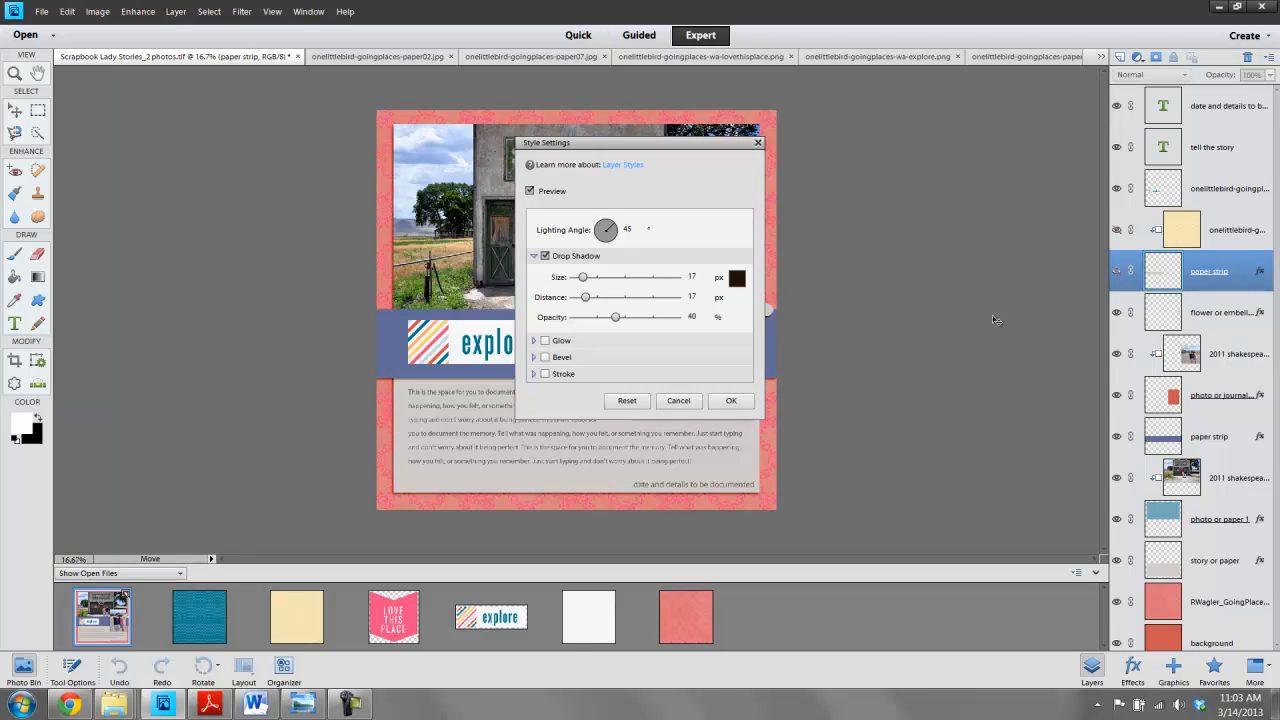
left_click(736, 280)
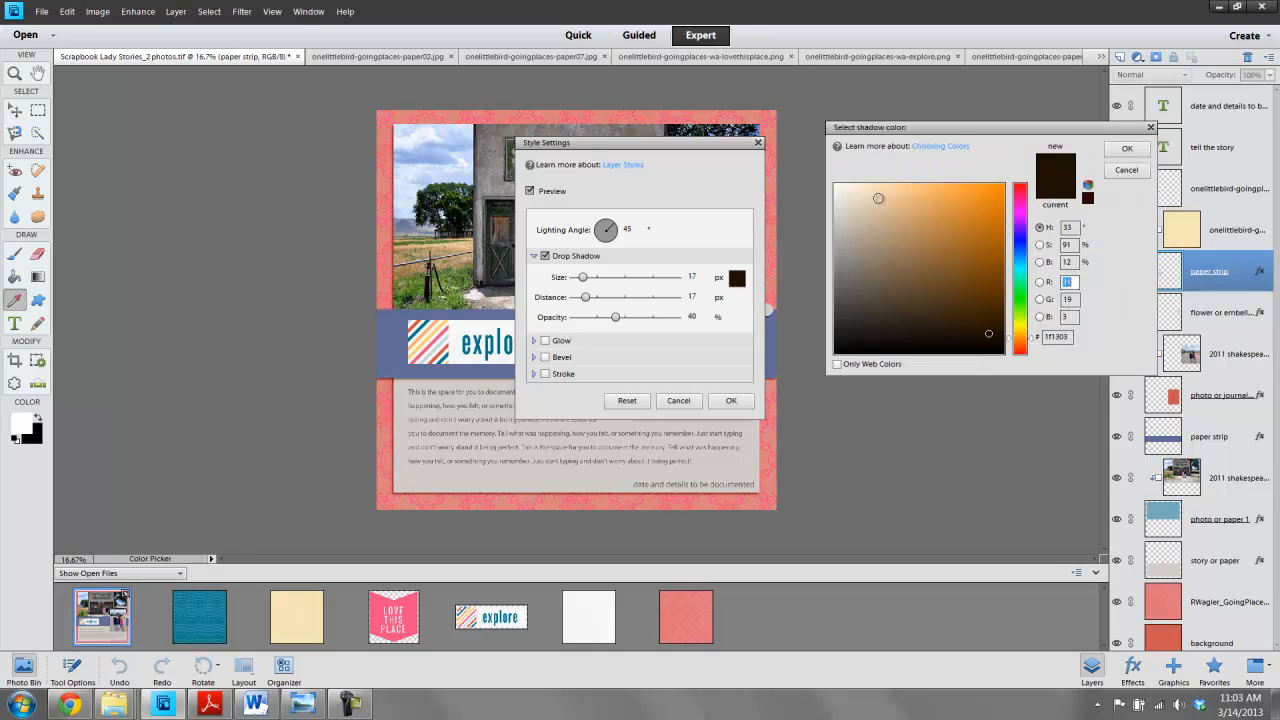
left_click(1133, 171)
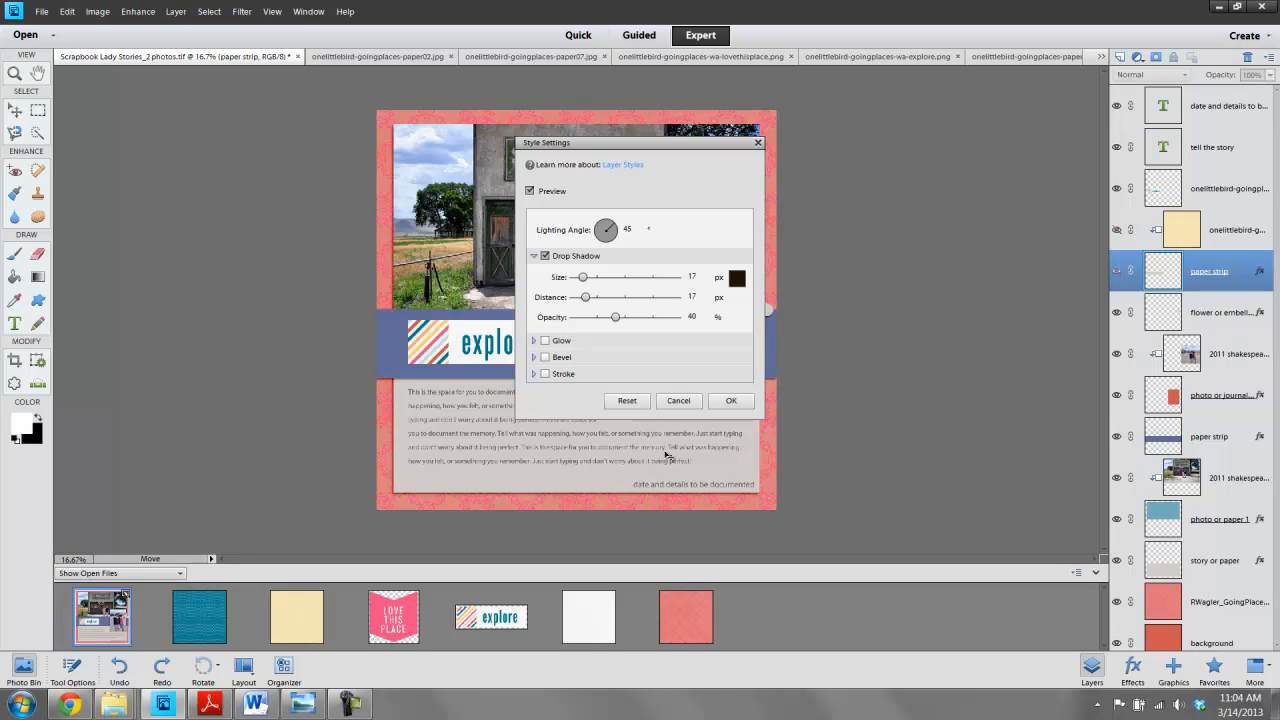
left_click(729, 401)
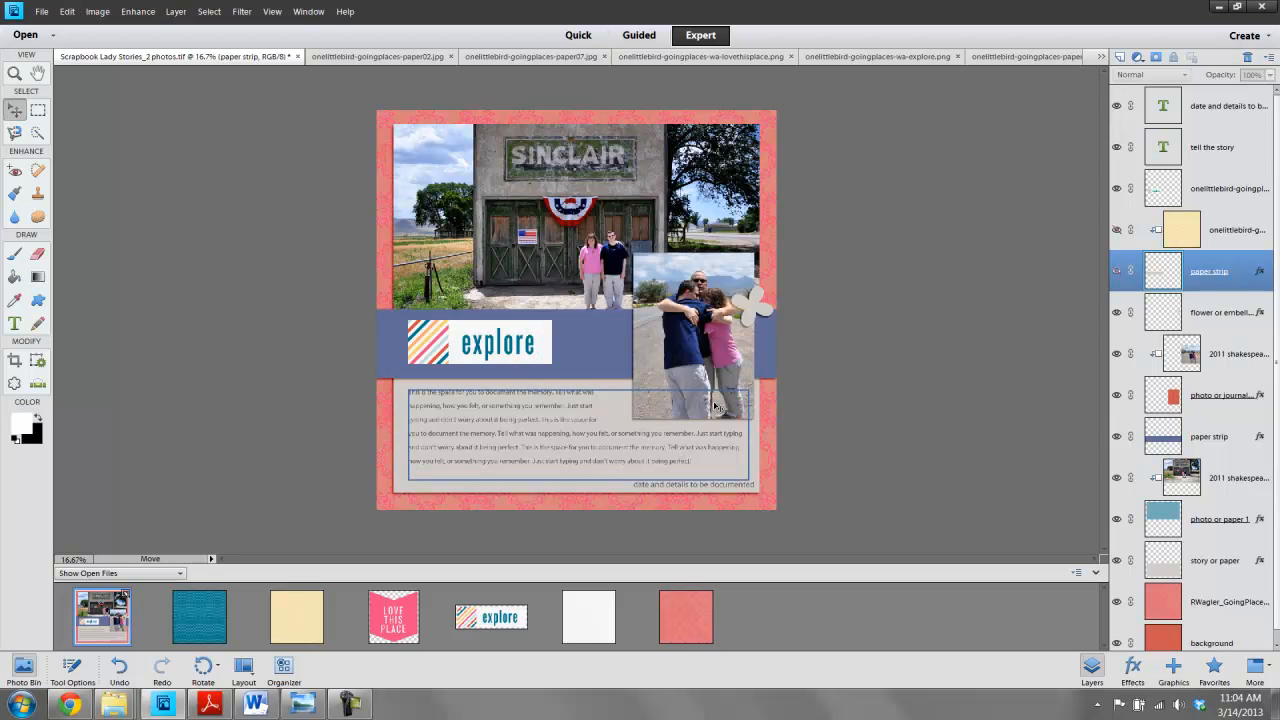
- Clear the layer style from the photo or journaling card layer
left_click(686, 311)
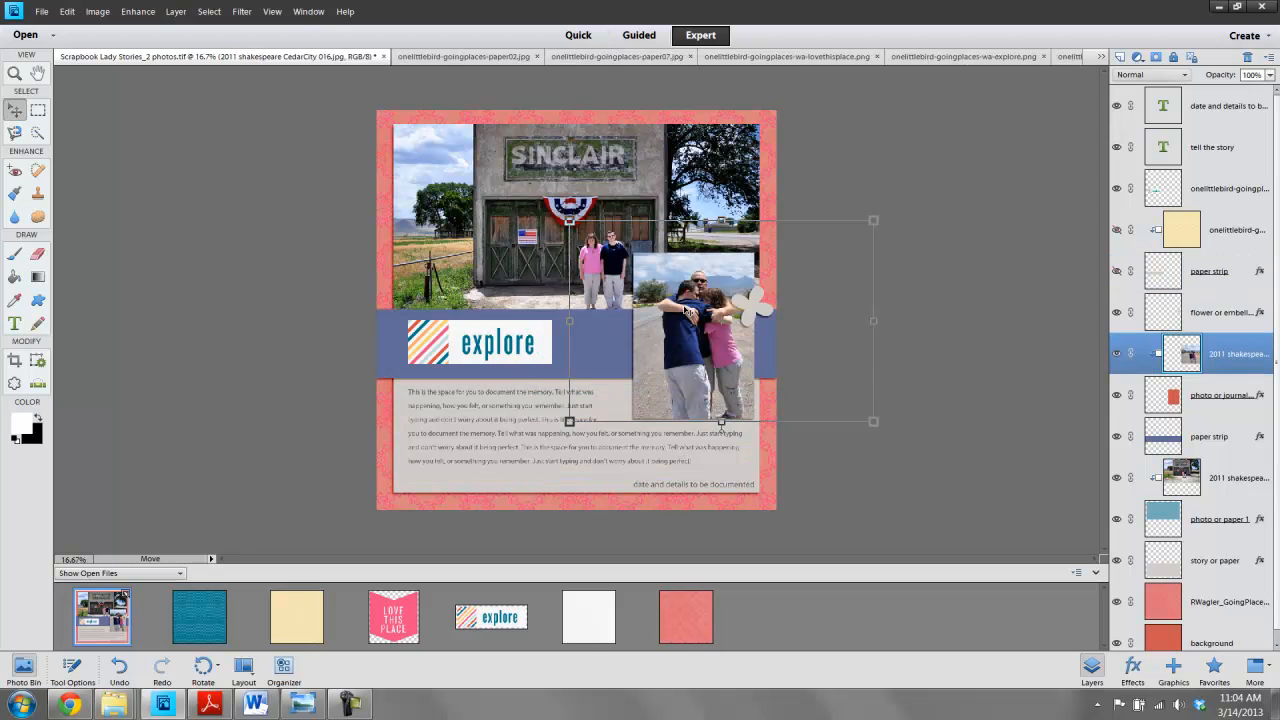
left_click(1212, 397)
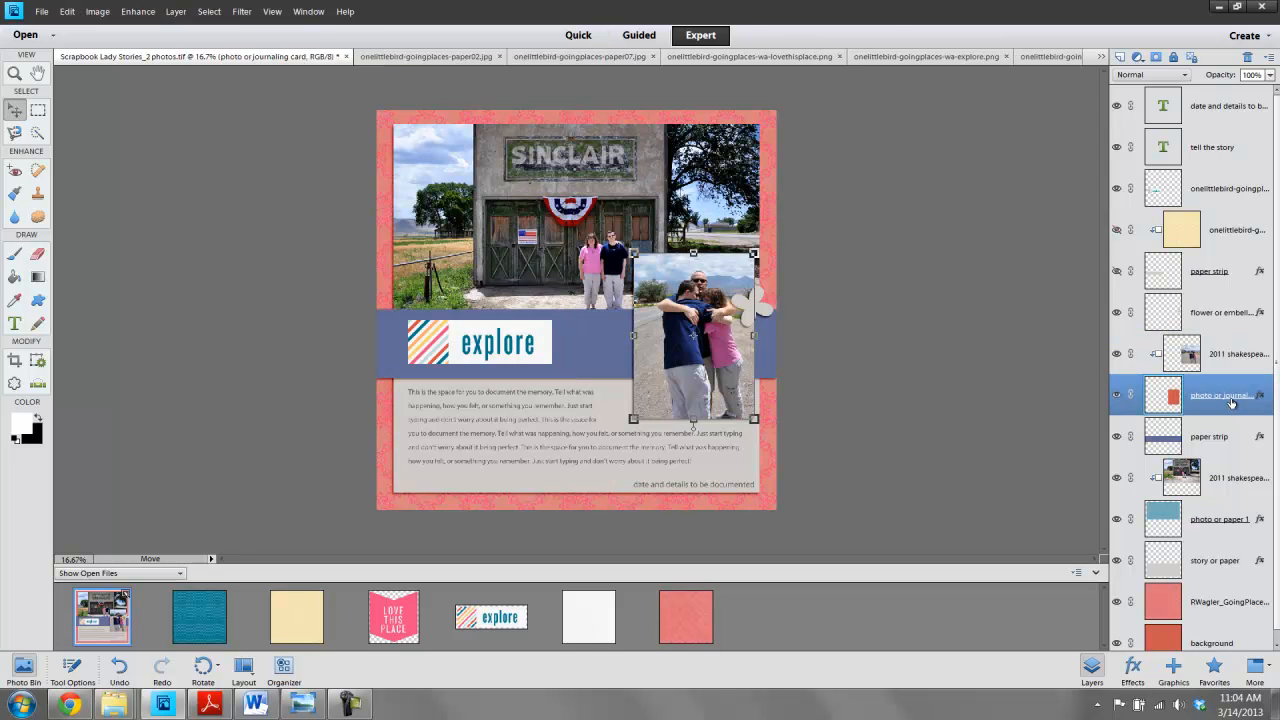
right_click(1232, 402)
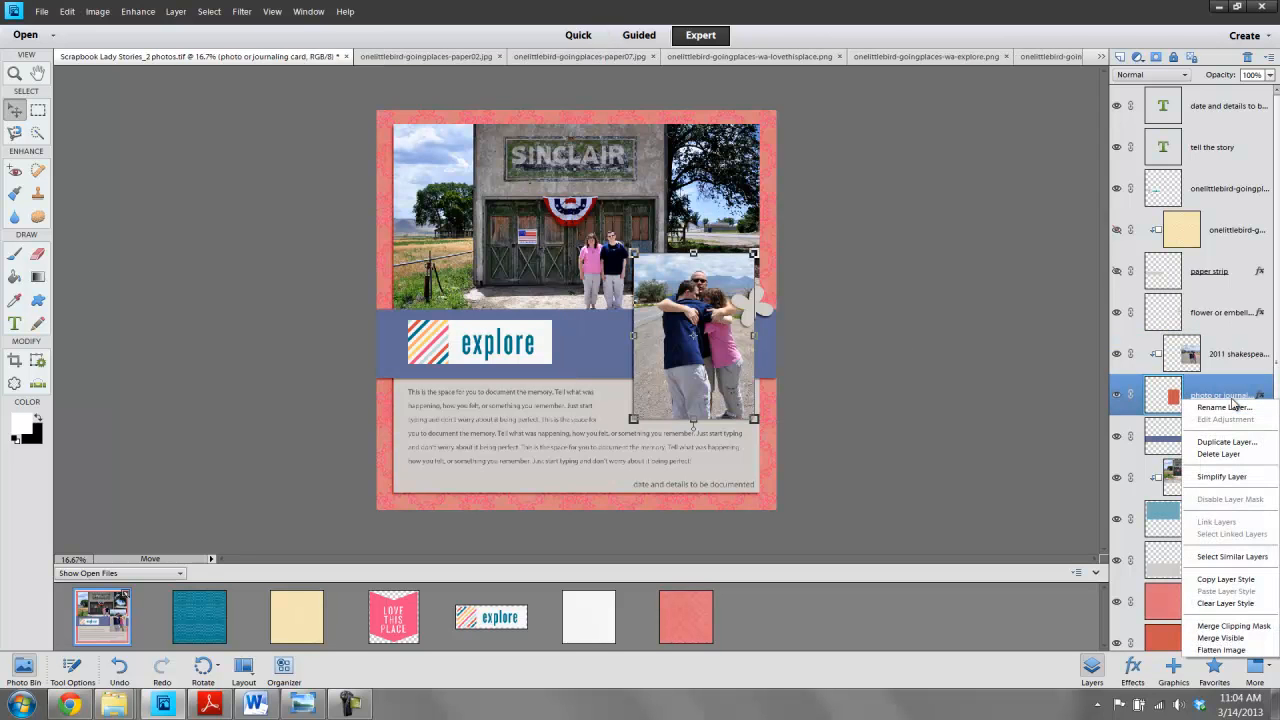
left_click(1225, 579)
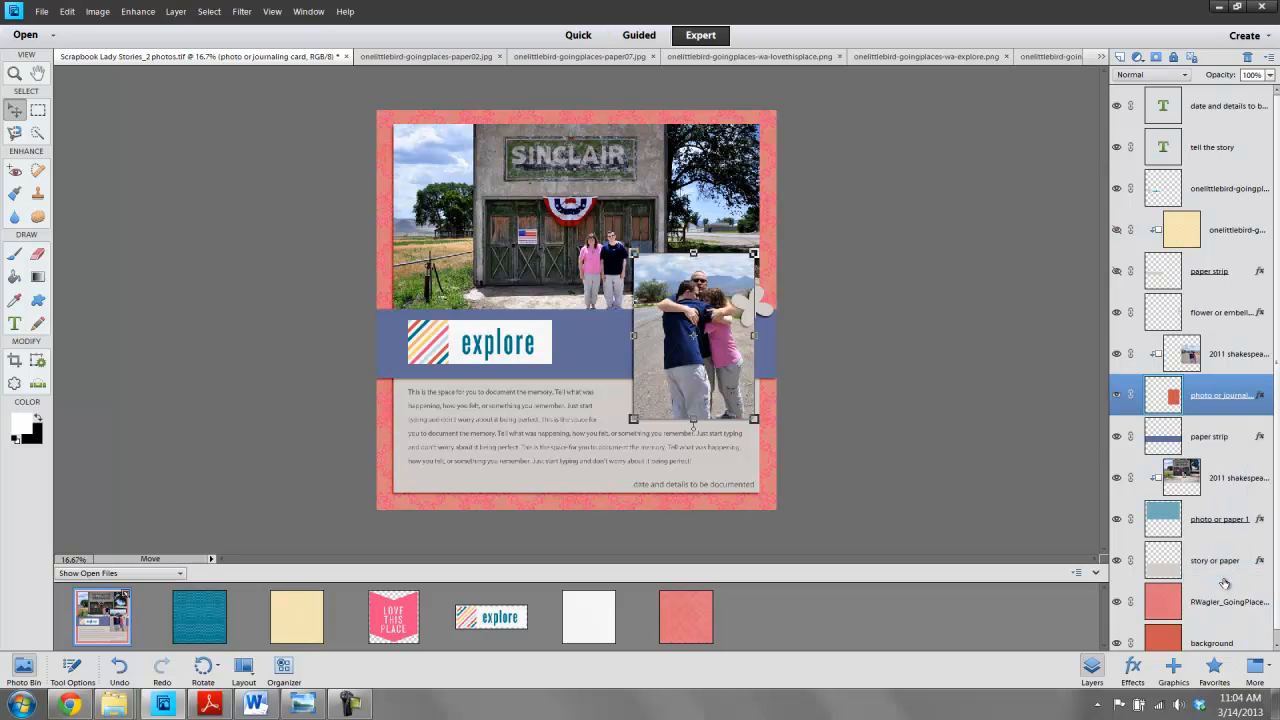
- Paste the copied layer style onto the explore word art layer
left_click(478, 347)
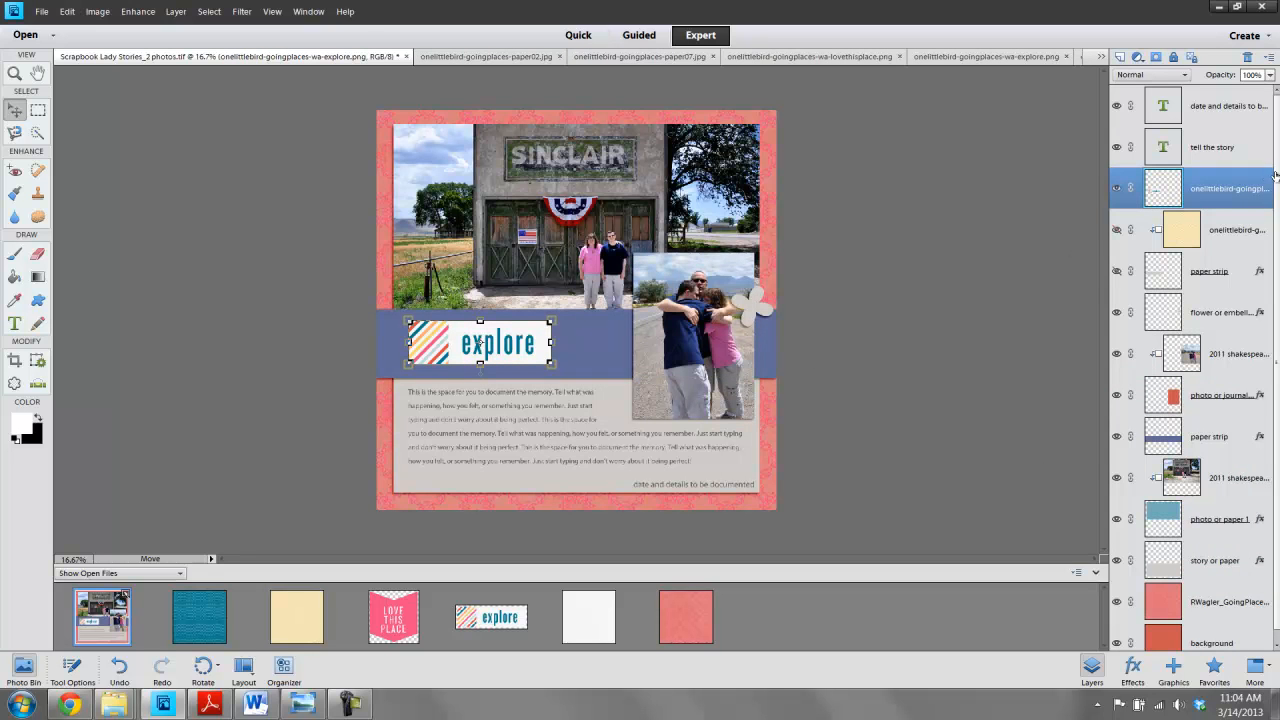
right_click(1199, 185)
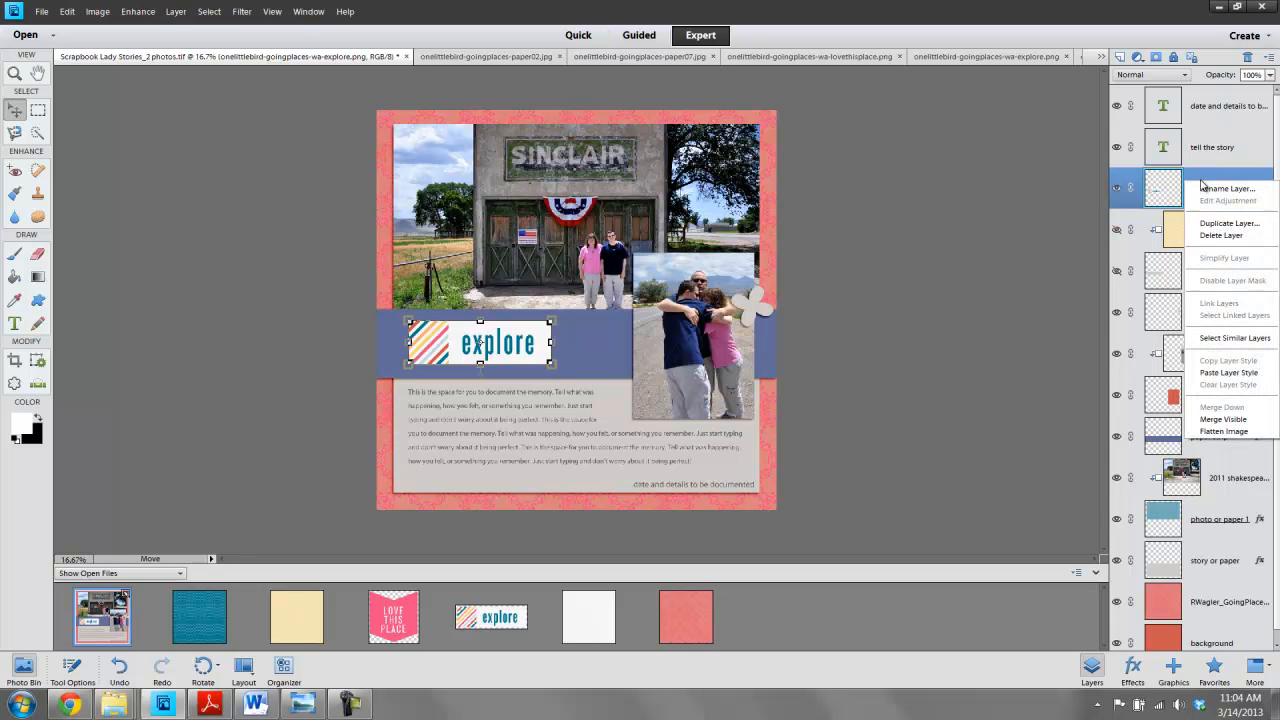
left_click(1222, 373)
left_click(993, 259)
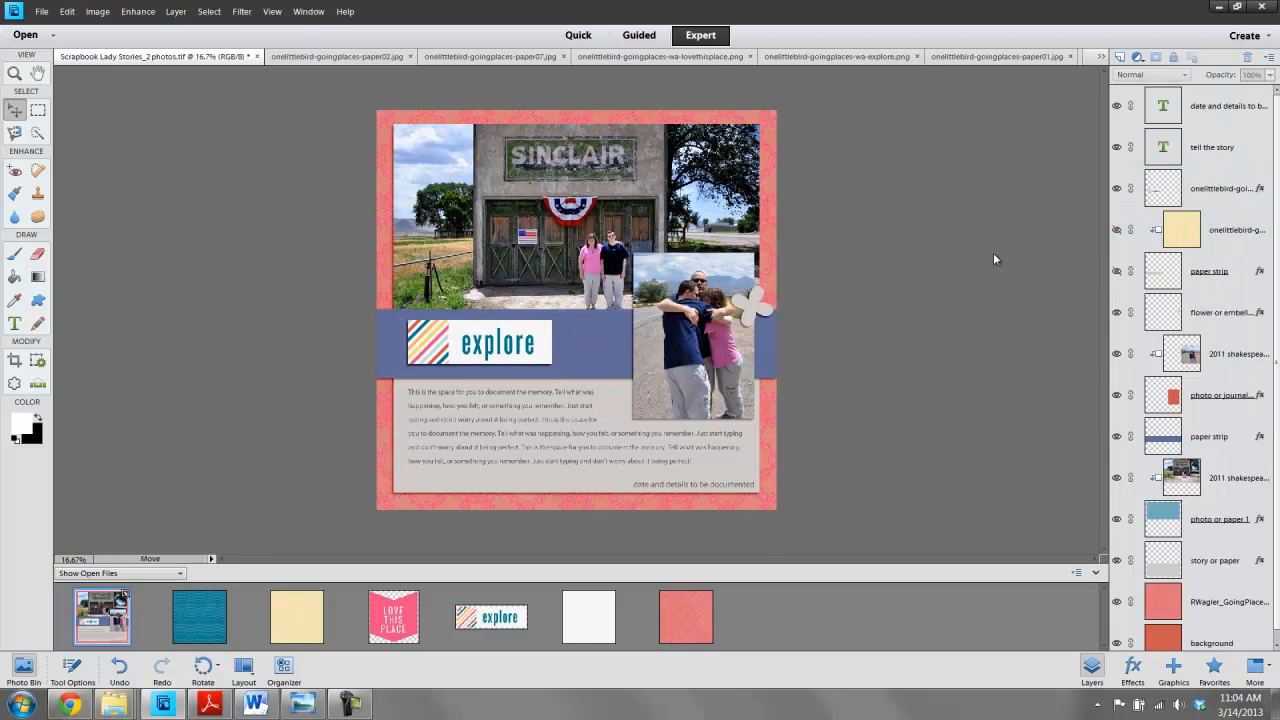
- Scale up the explore word art and reposition it on the paper strip
left_click(518, 352)
mouse_move(551, 364)
left_mouse_down()
mouse_move(590, 372)
mouse_move(575, 371)
left_mouse_up()
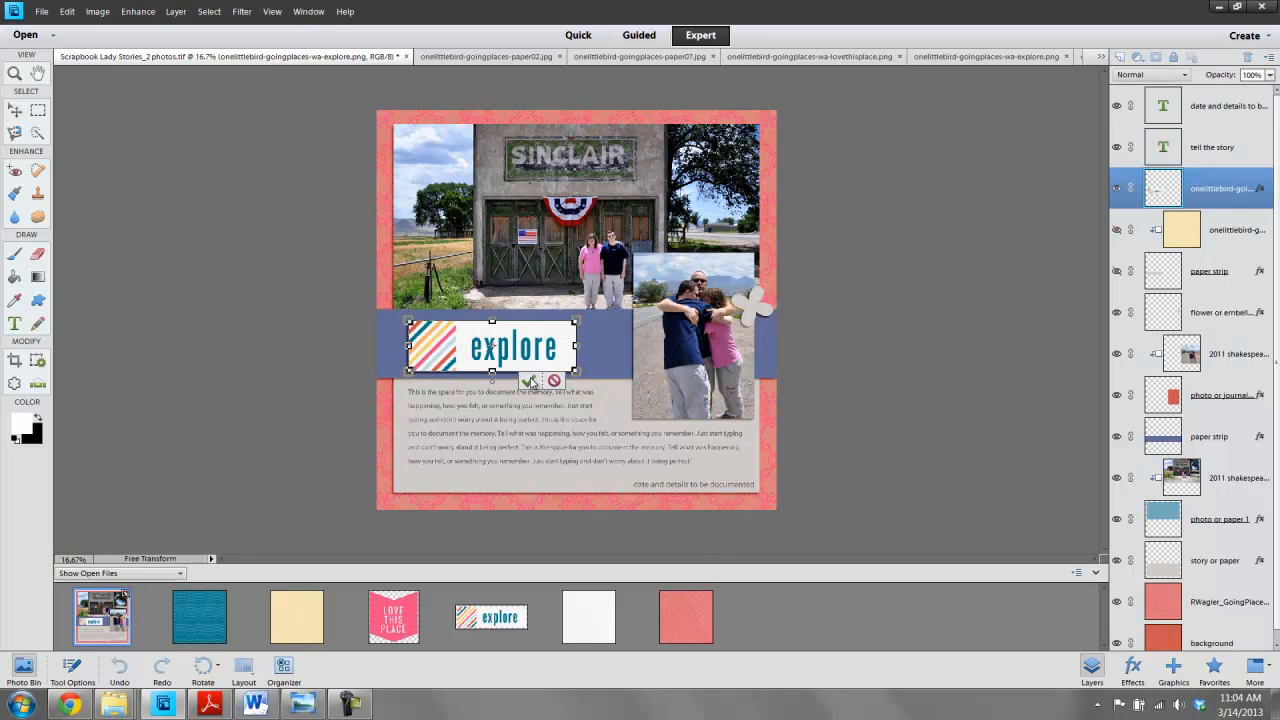
left_click(530, 381)
left_click(461, 384)
left_click_drag(467, 357, 459, 346)
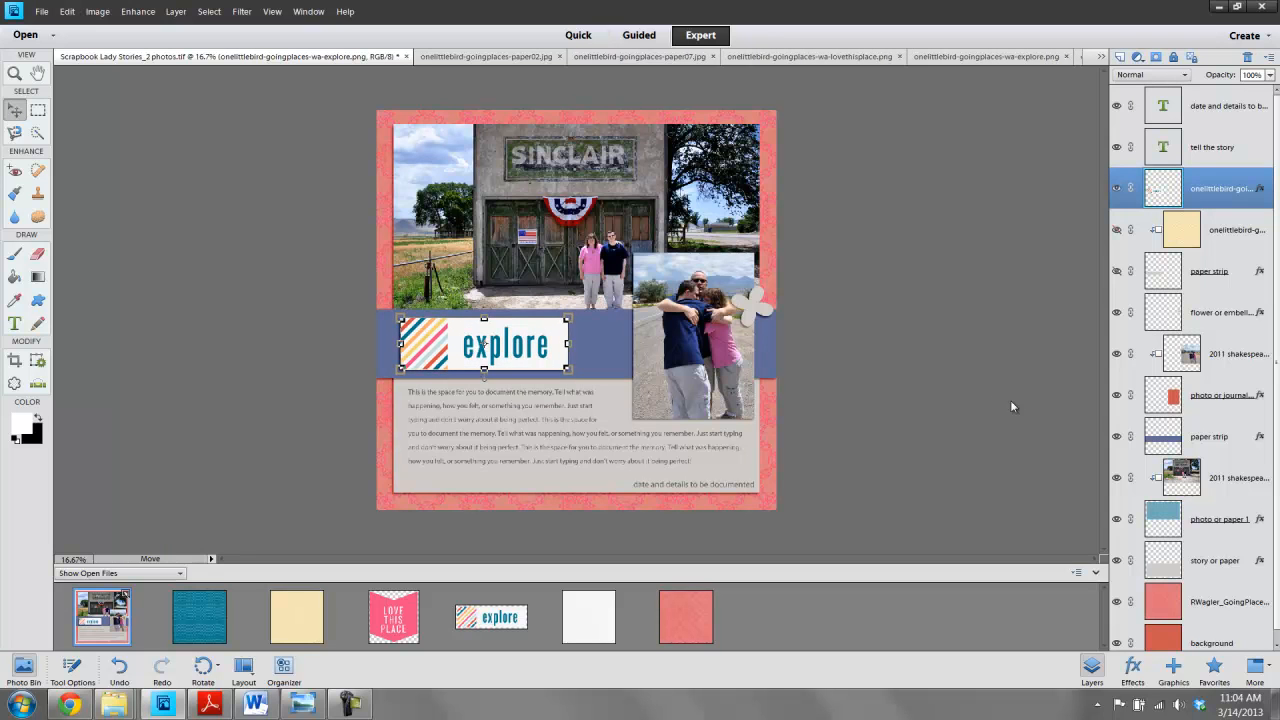
left_click(913, 356)
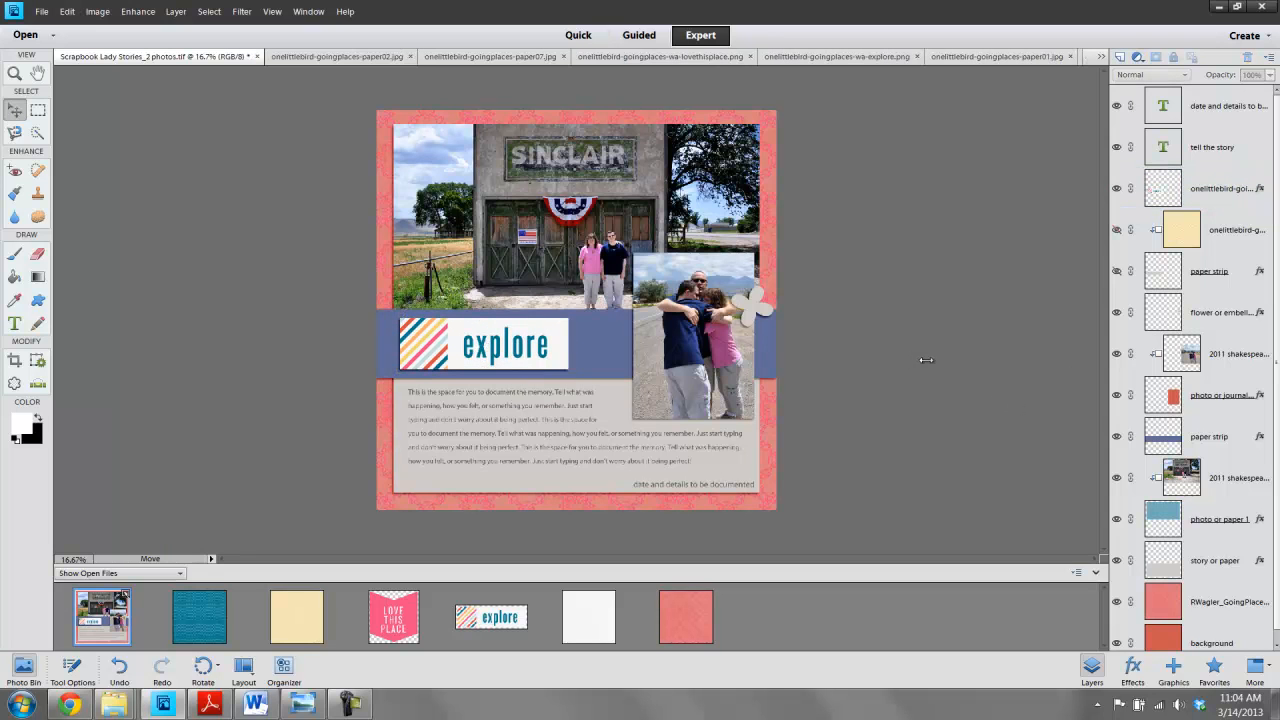
- Add the paper07 yellow chevron paper above the blue paper strip layer and clip it into the strip
left_click(618, 327)
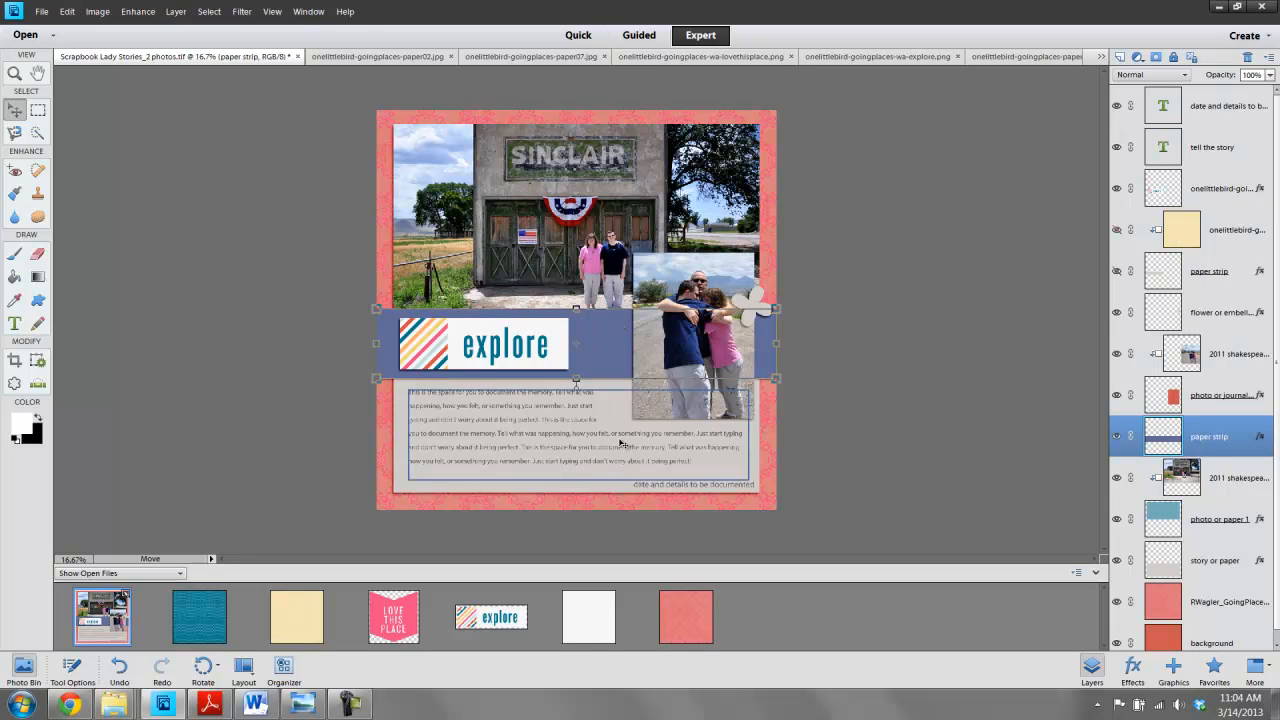
left_click_drag(301, 631, 591, 336)
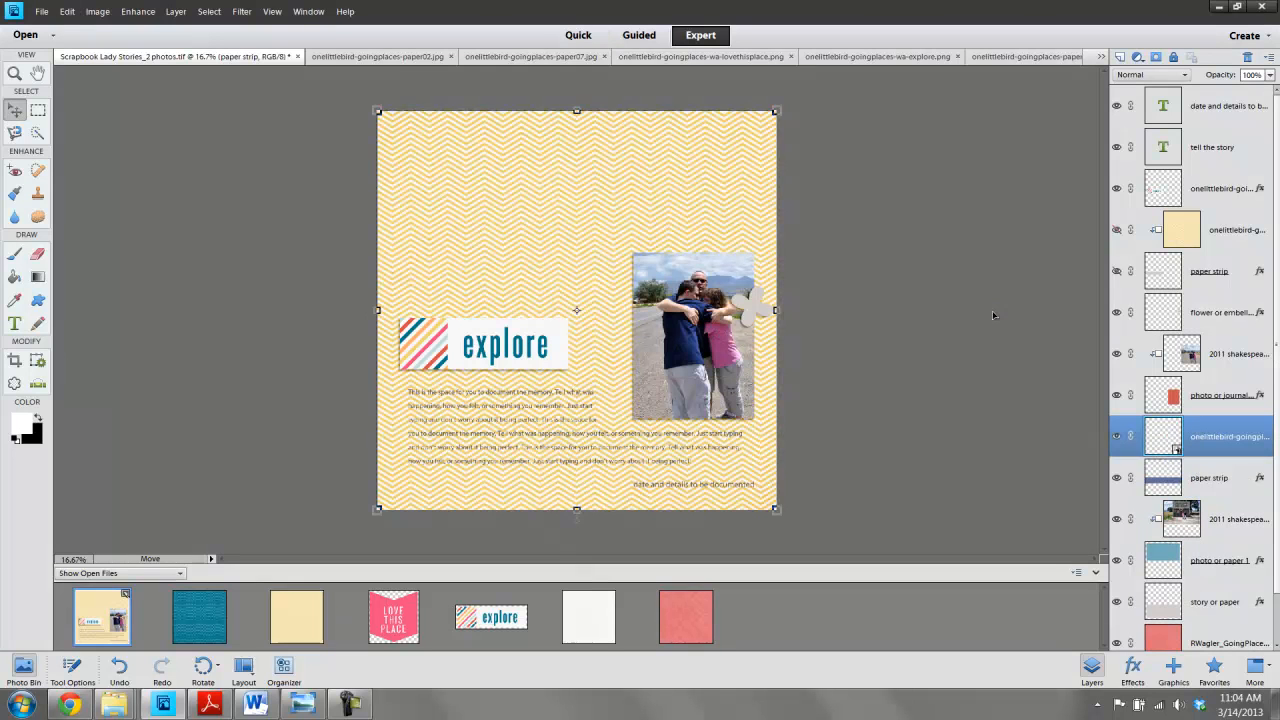
key("ctrl+g")
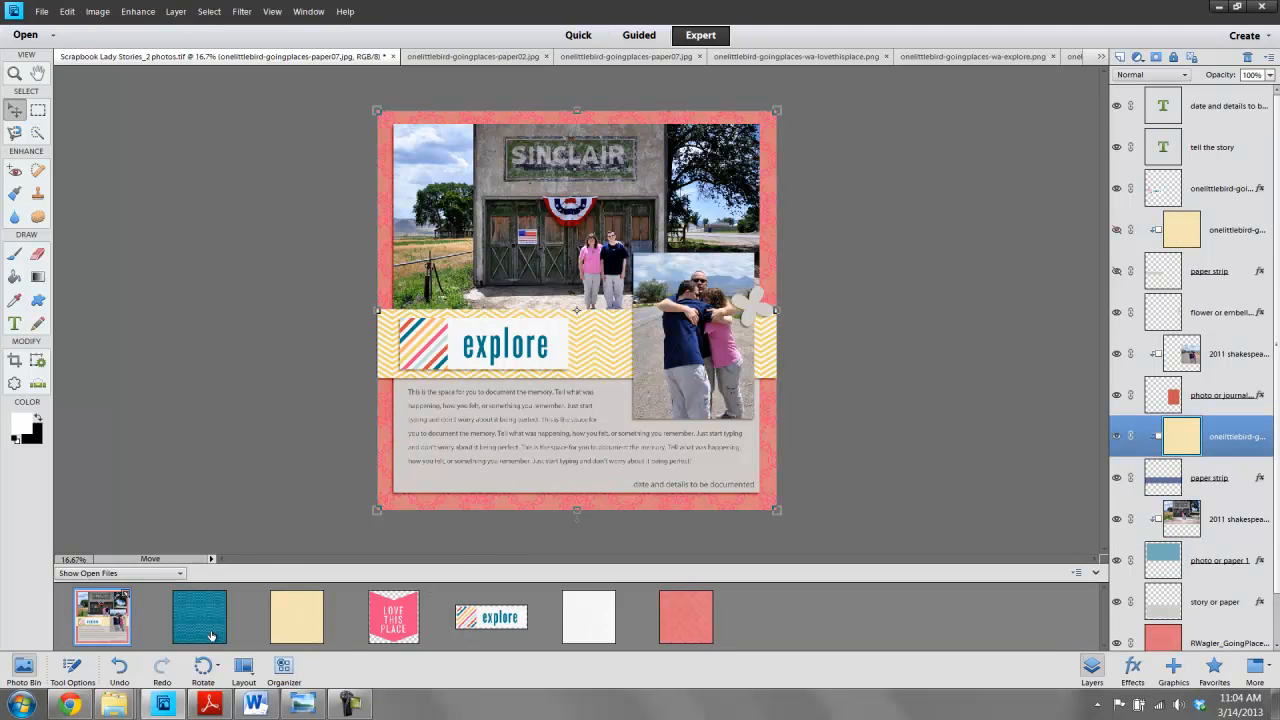
- Add the paper02 teal paper clipped into the paper strip, then hide its layer
left_click_drag(212, 626, 517, 326)
key("ctrl+g")
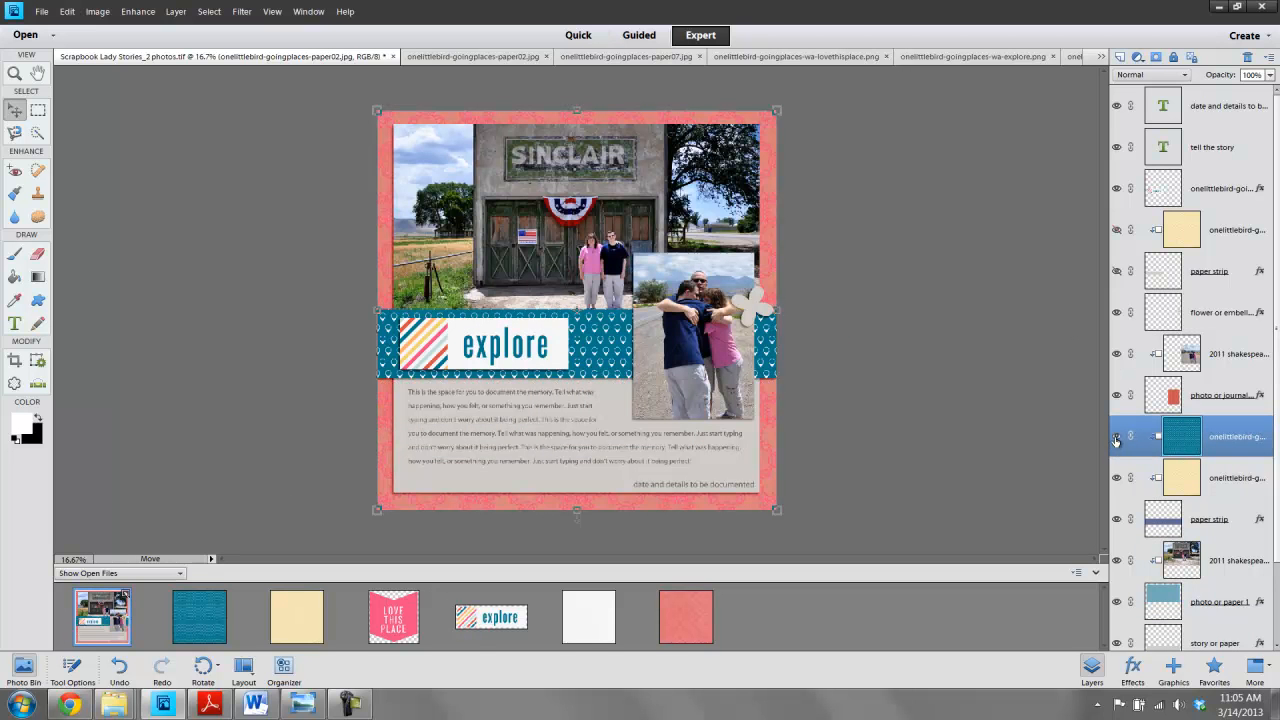
left_click(1117, 437)
left_click(957, 320)
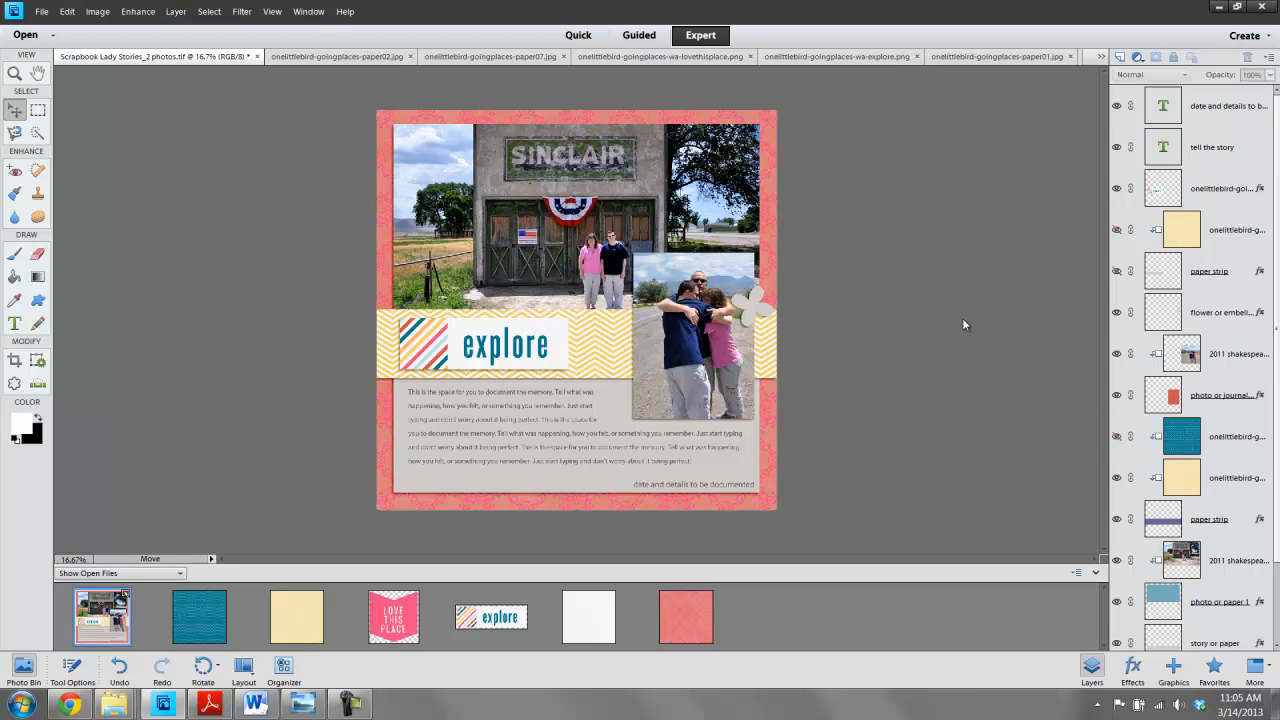
- Add the paper01 white paper over the story or paper layer of the journaling block
left_click(407, 484)
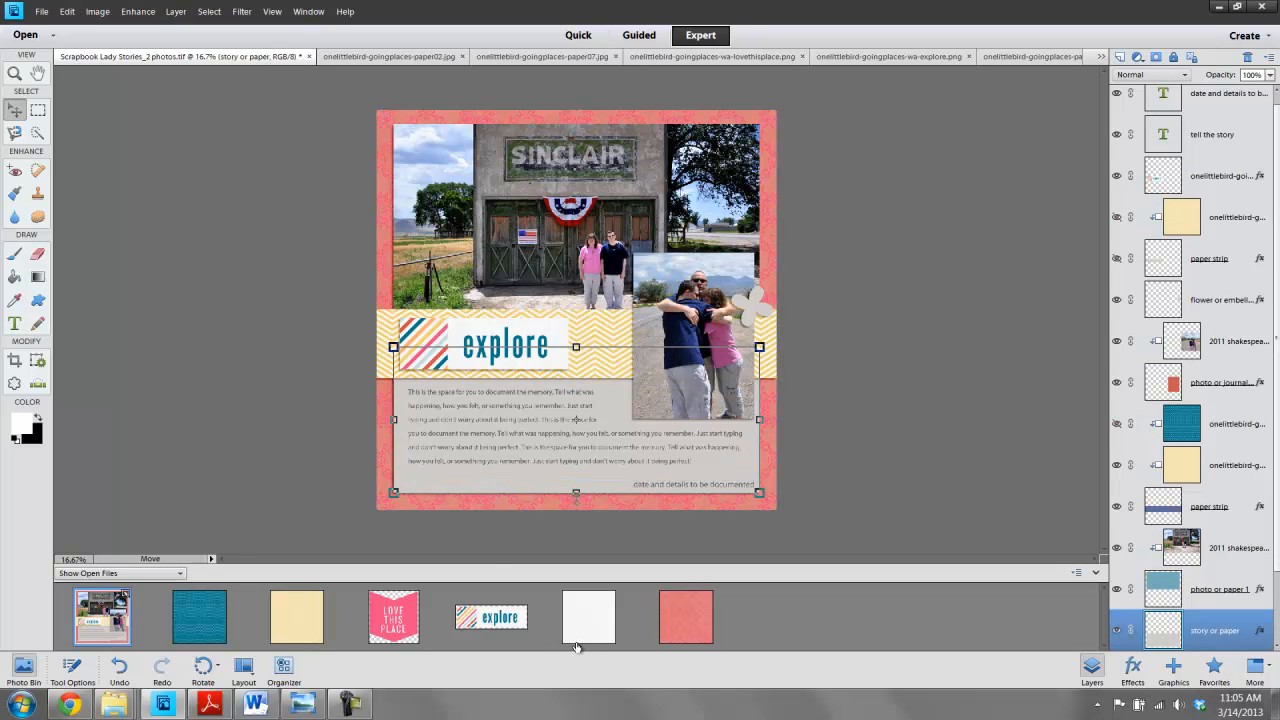
left_click_drag(571, 631, 521, 418)
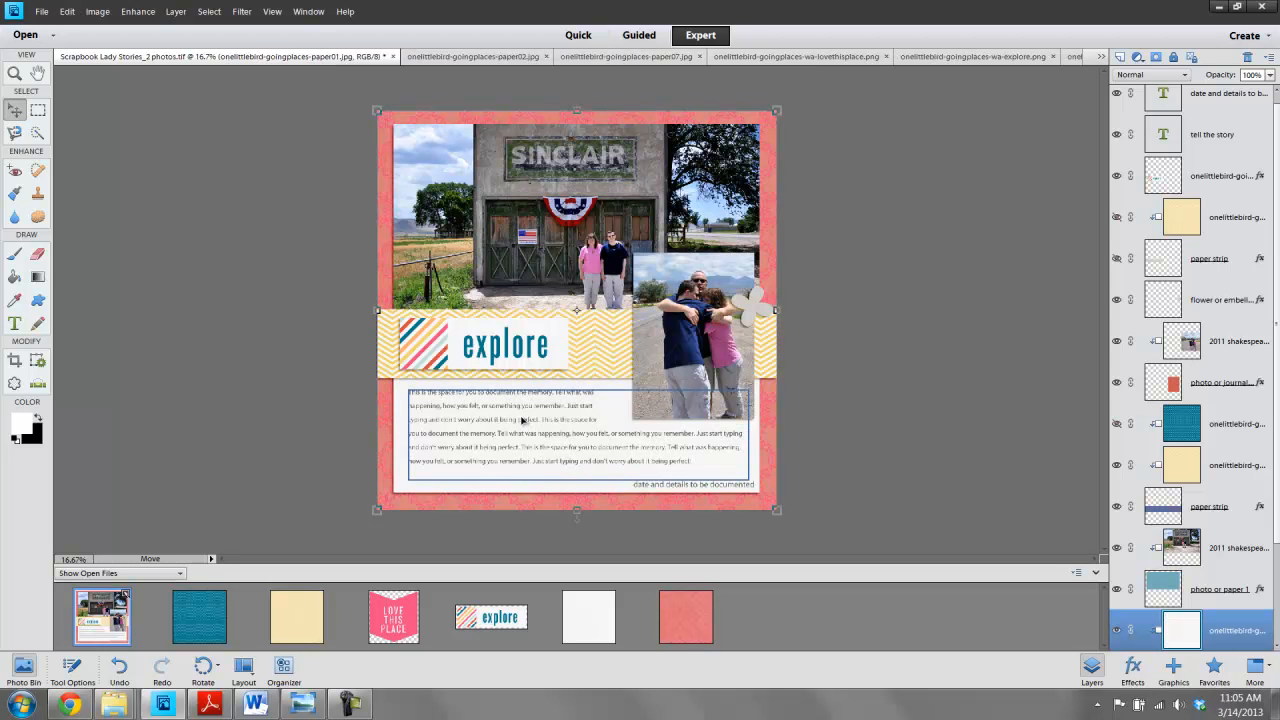
left_click(893, 232)
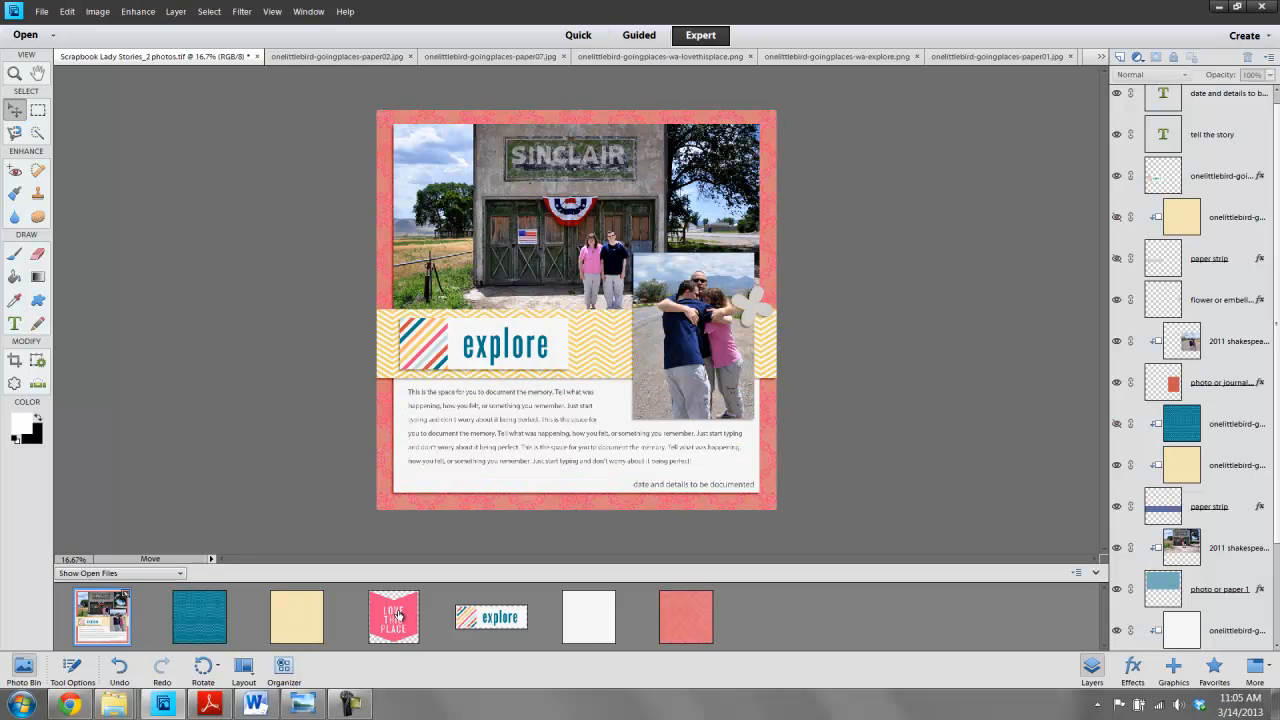
- Add the wa-lovethisplace word art to the page and position it over the top-left photo
left_click_drag(399, 622, 410, 205)
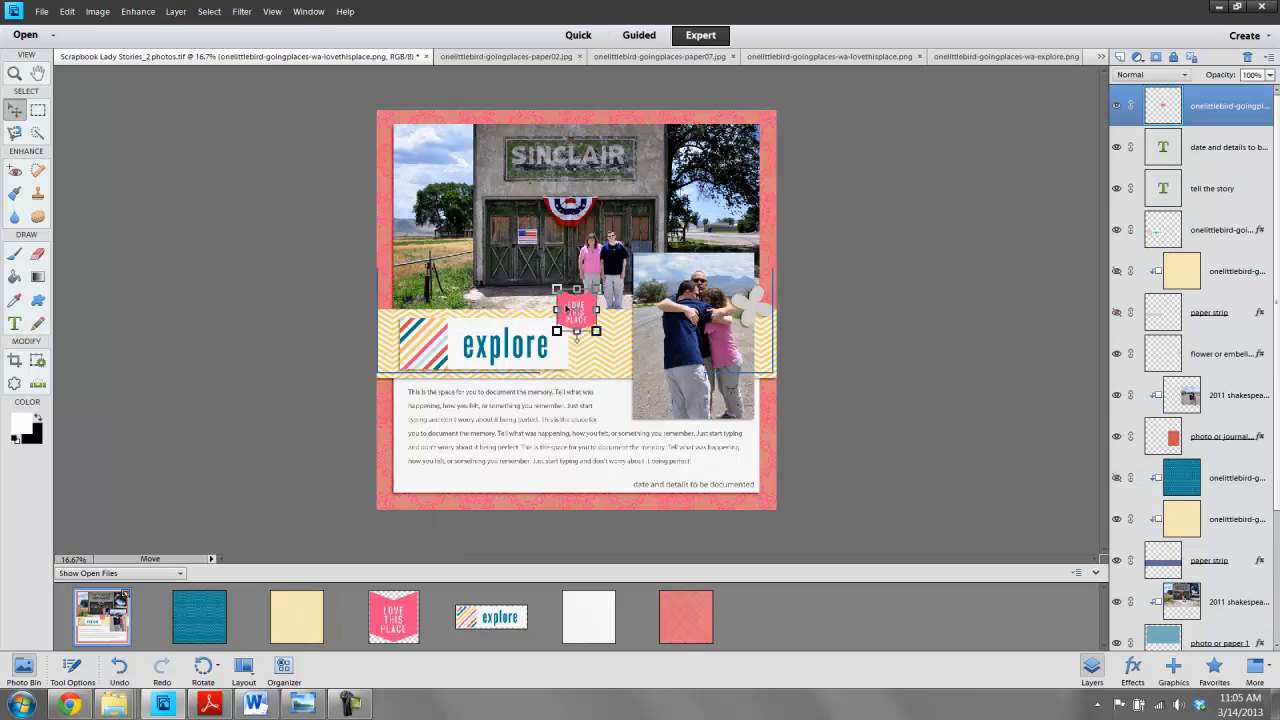
left_click_drag(567, 310, 467, 195)
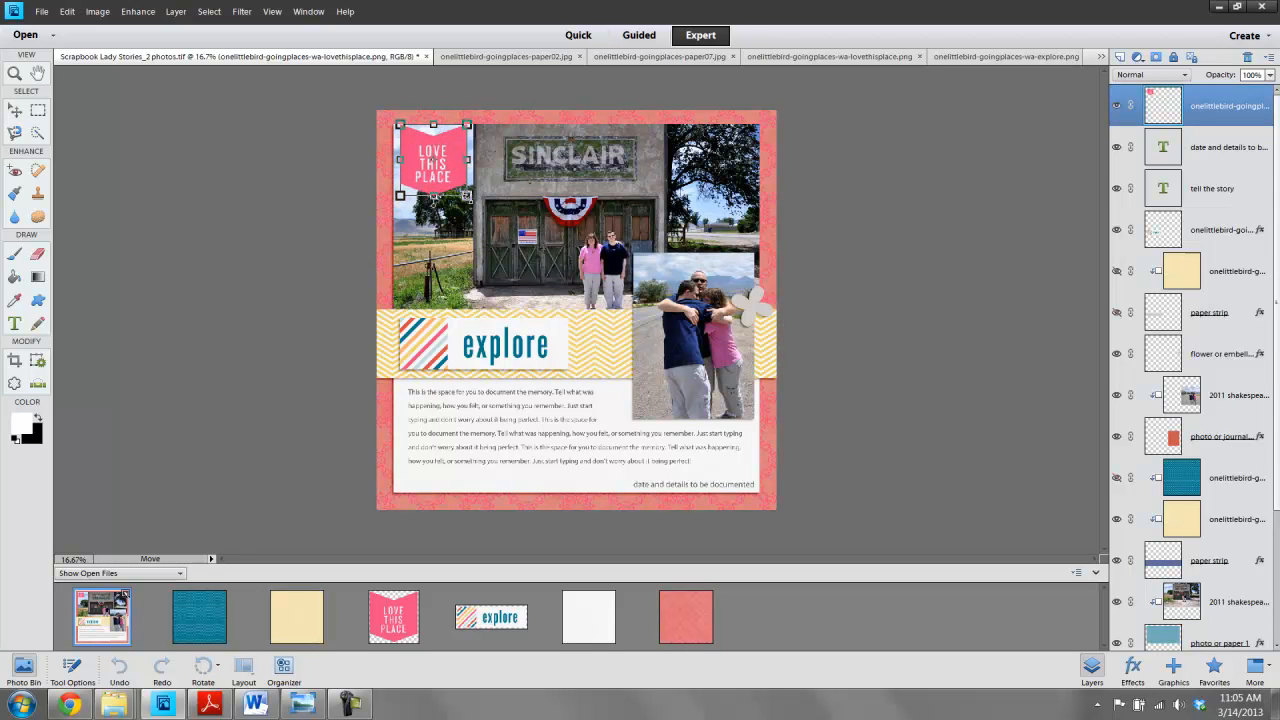
left_click(420, 219)
left_click(104, 285)
left_click(433, 175)
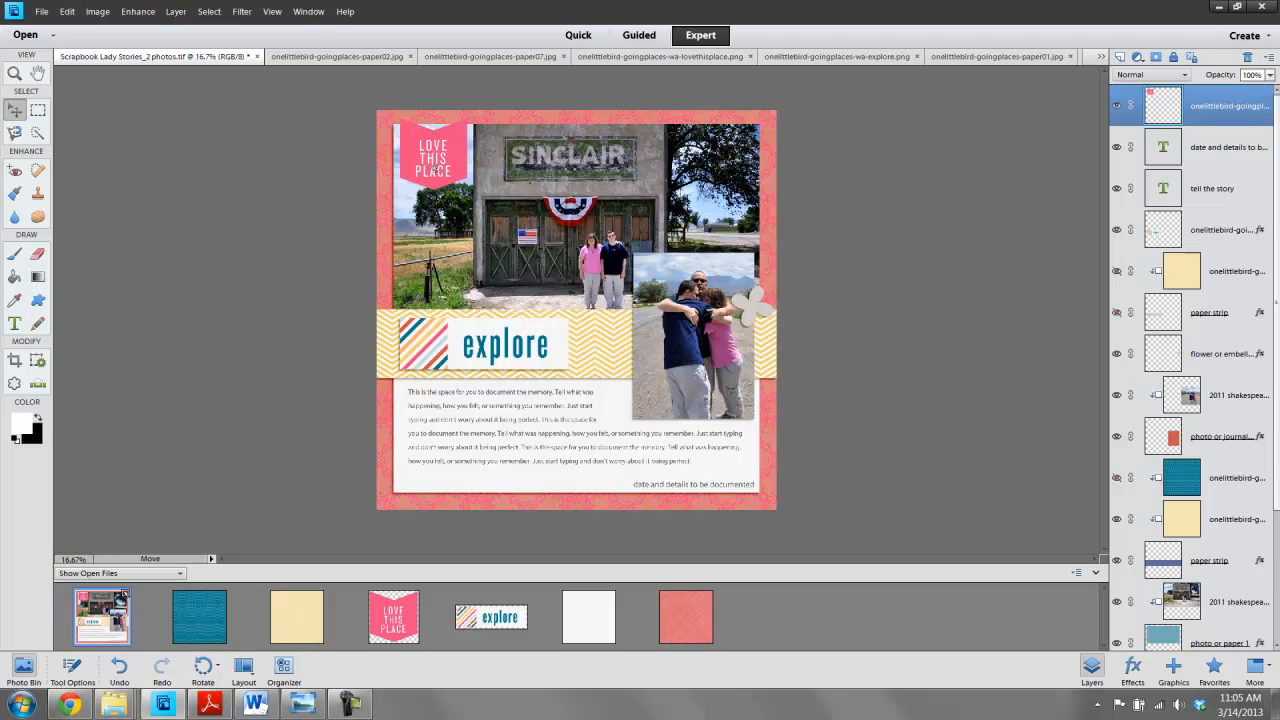
- Paste the layer style onto the love this place word art and move it to the top-right photo
right_click(1212, 106)
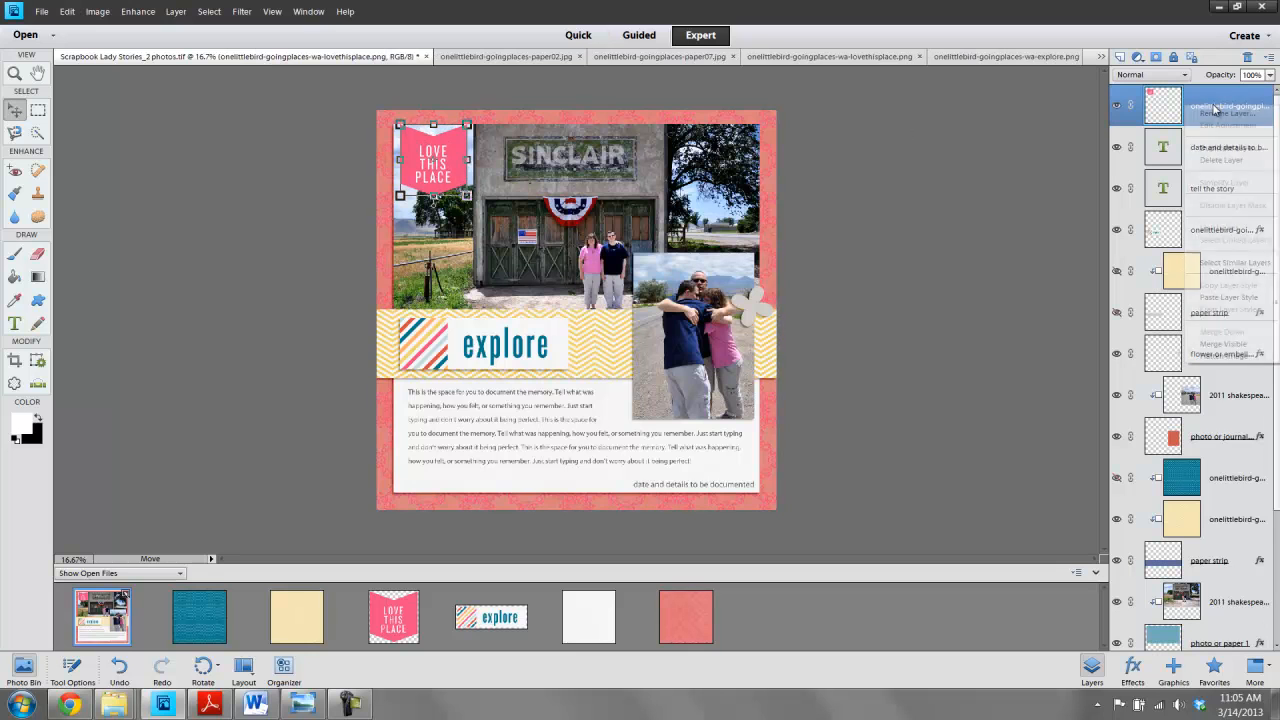
left_click(1213, 298)
left_click(887, 173)
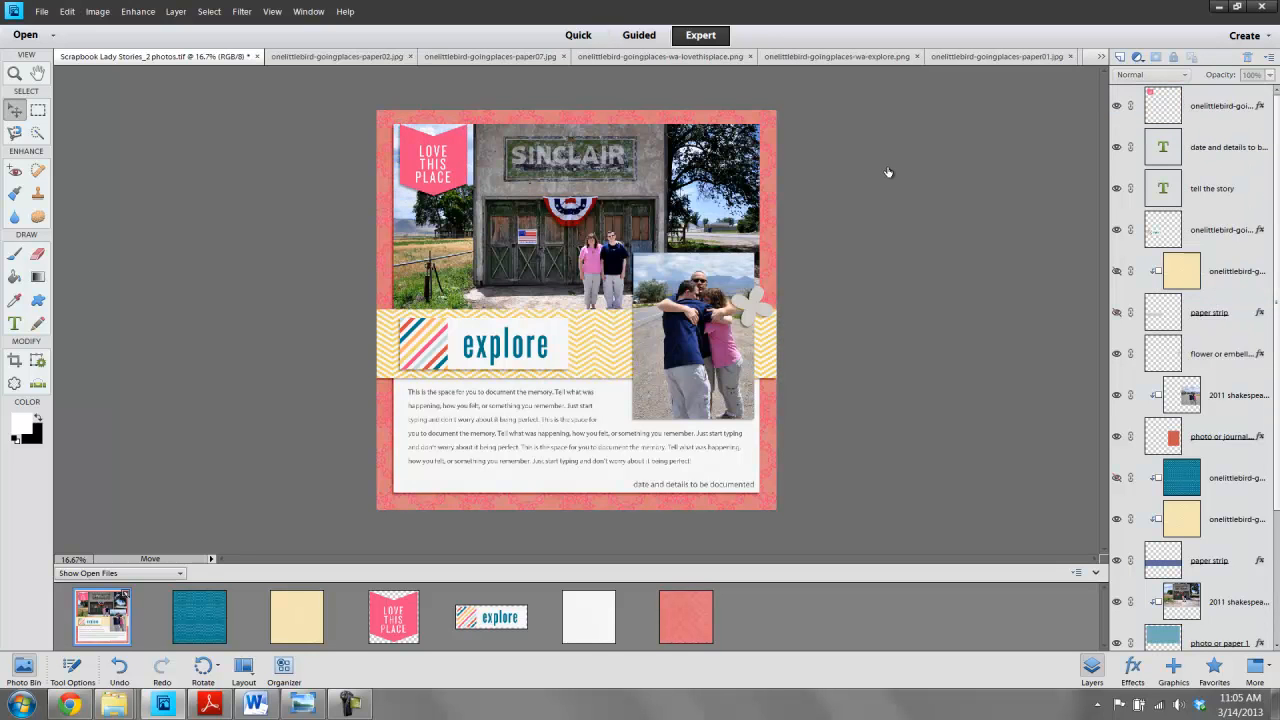
left_click_drag(417, 164, 703, 164)
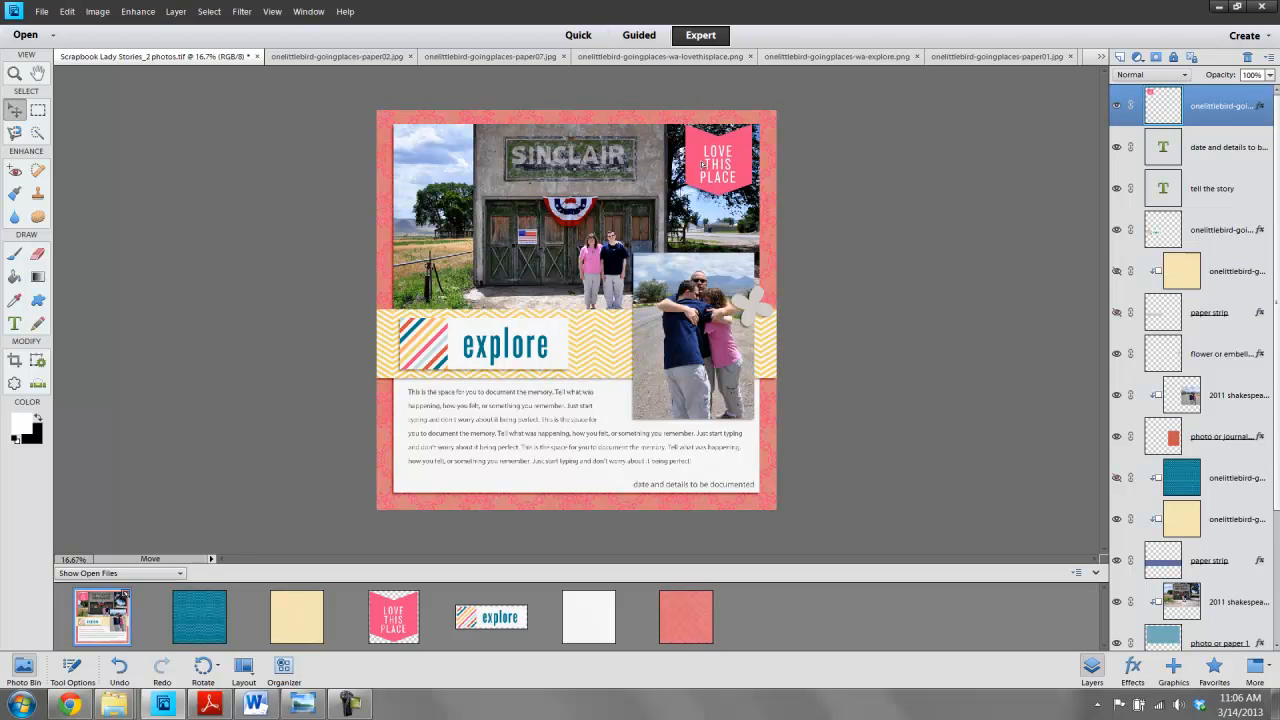
left_click(925, 240)
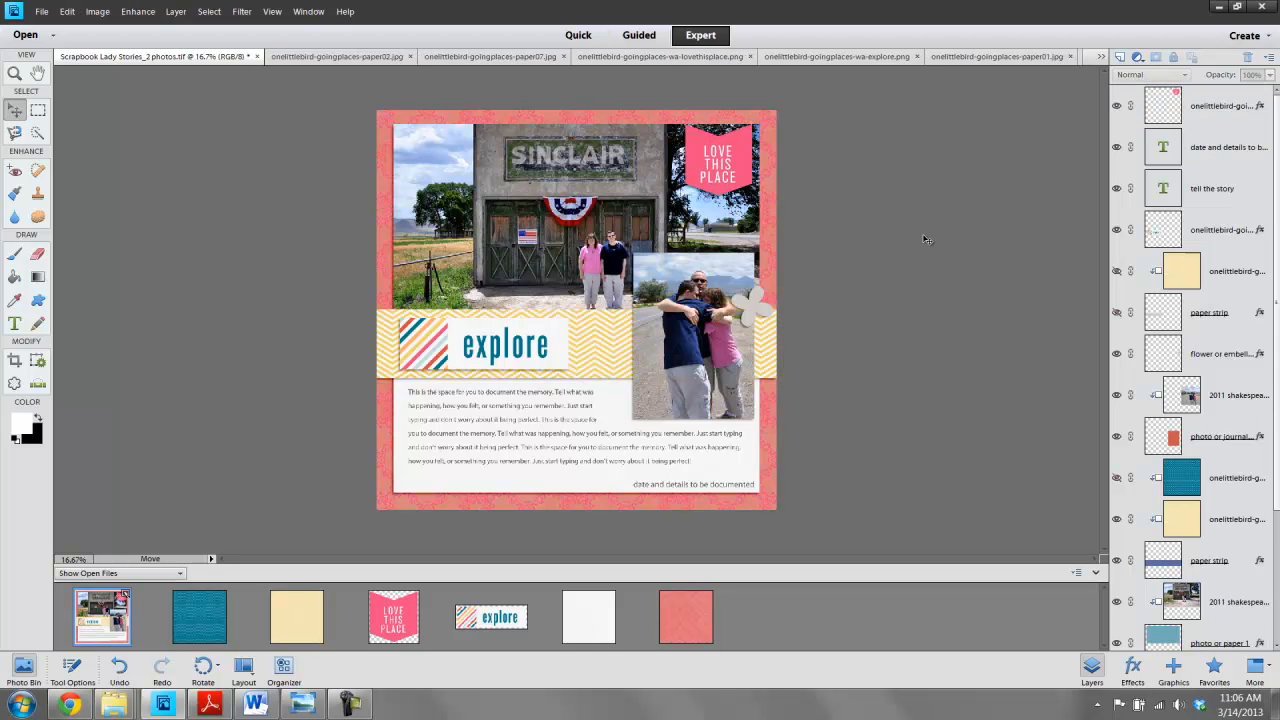
- Close the kit paper and word art files open in the photo bin, keeping only the page
right_click(205, 630)
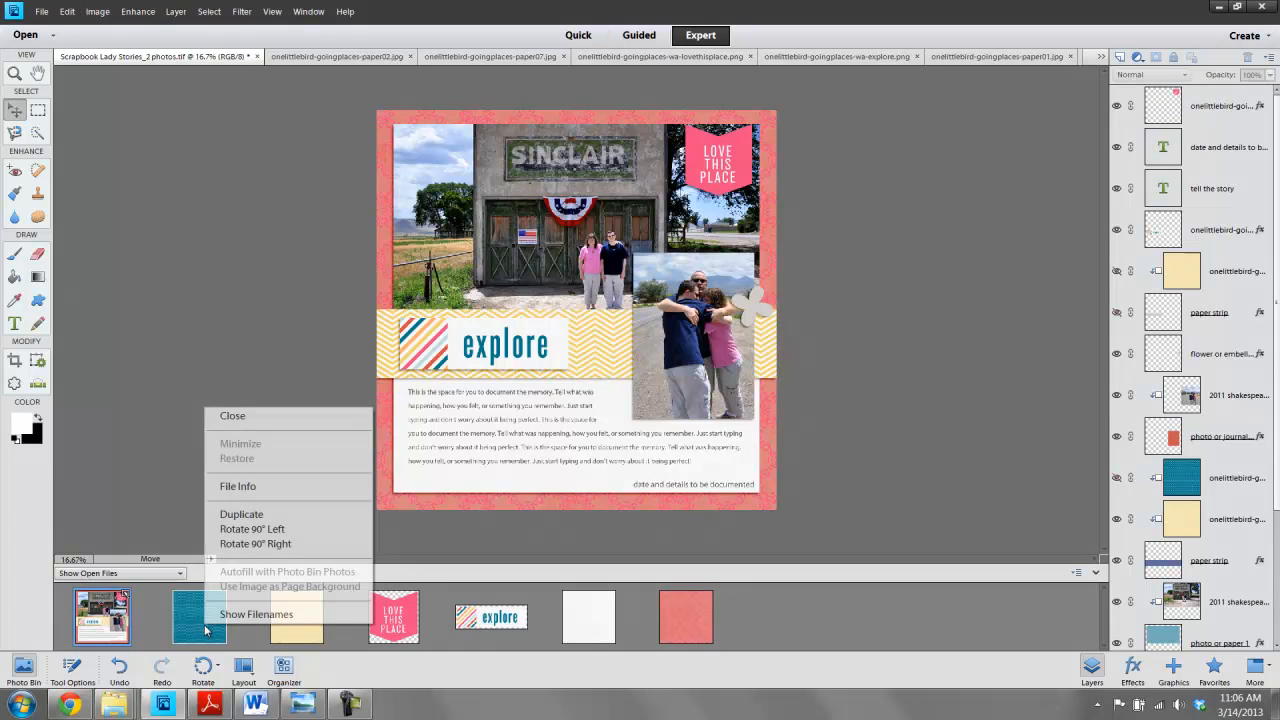
left_click(240, 416)
right_click(196, 608)
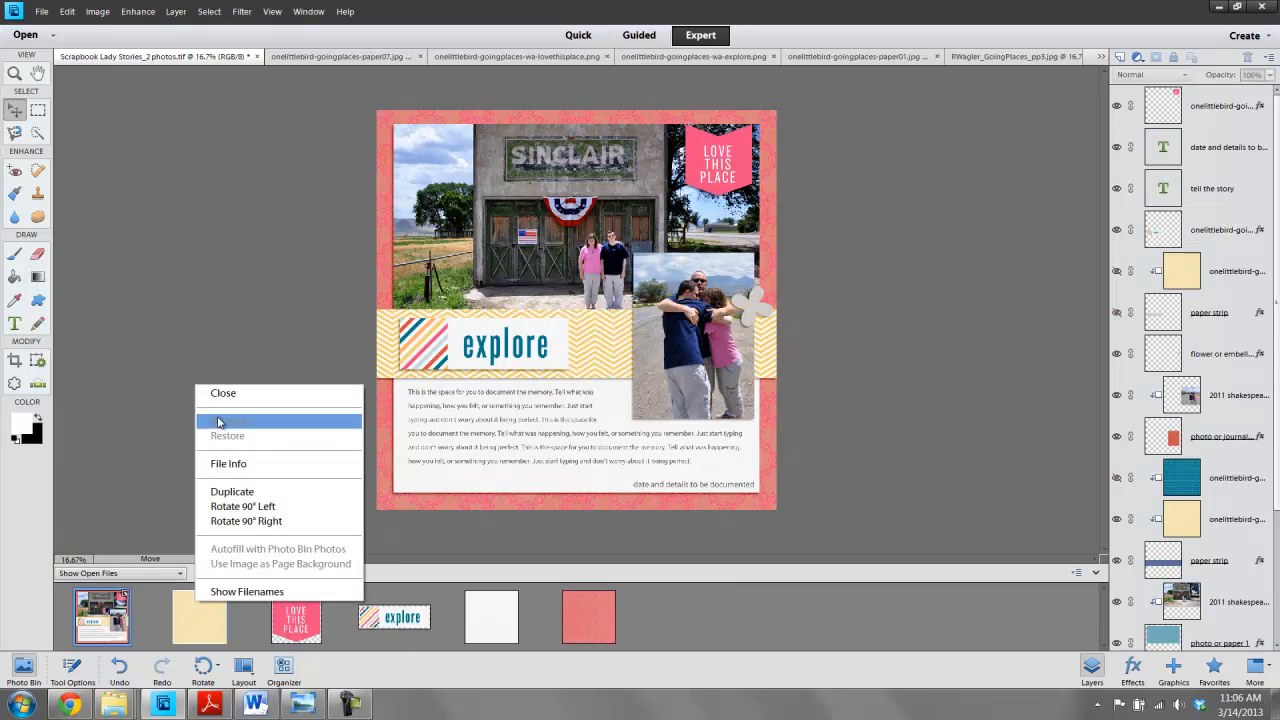
left_click(224, 393)
right_click(192, 620)
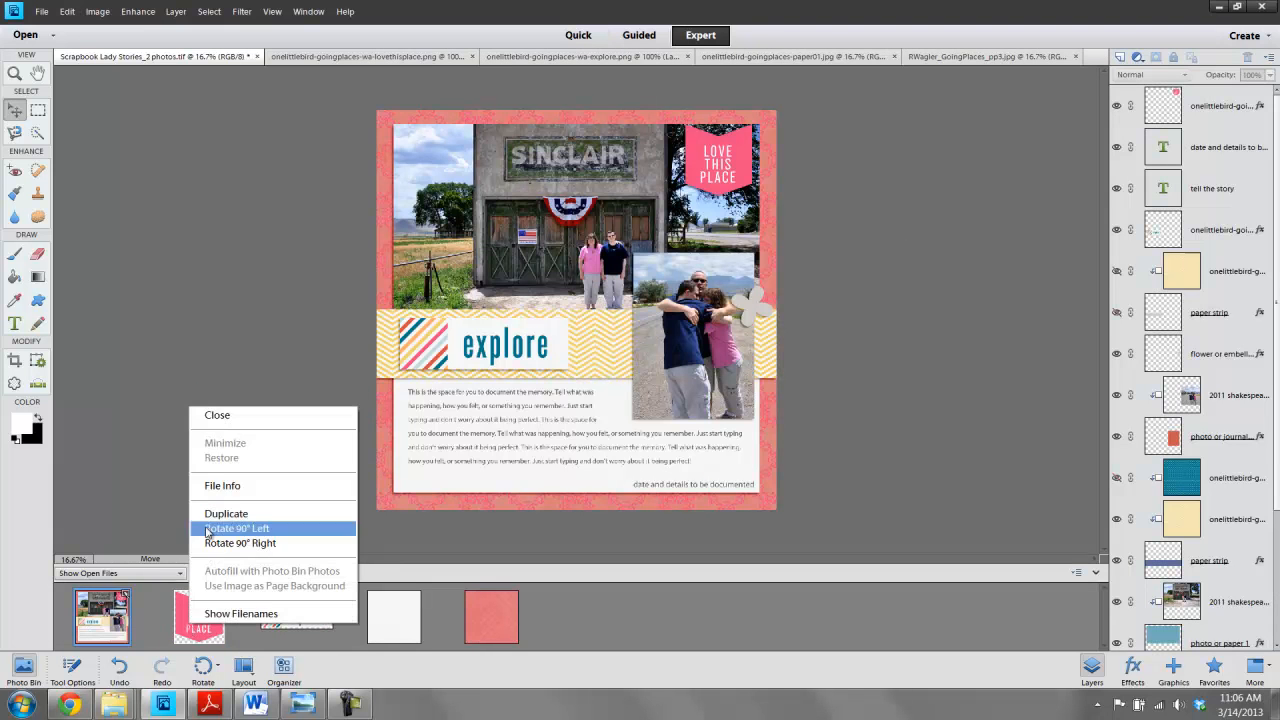
left_click(224, 416)
right_click(196, 618)
left_click(235, 407)
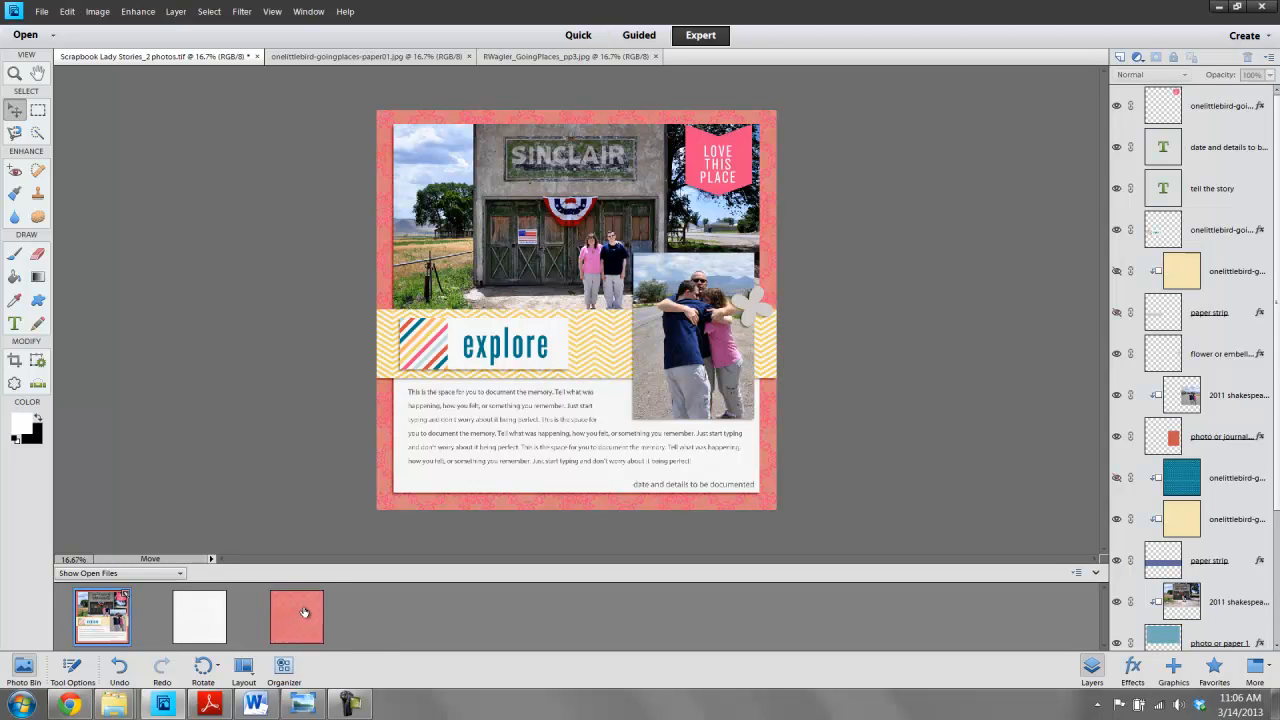
right_click(204, 622)
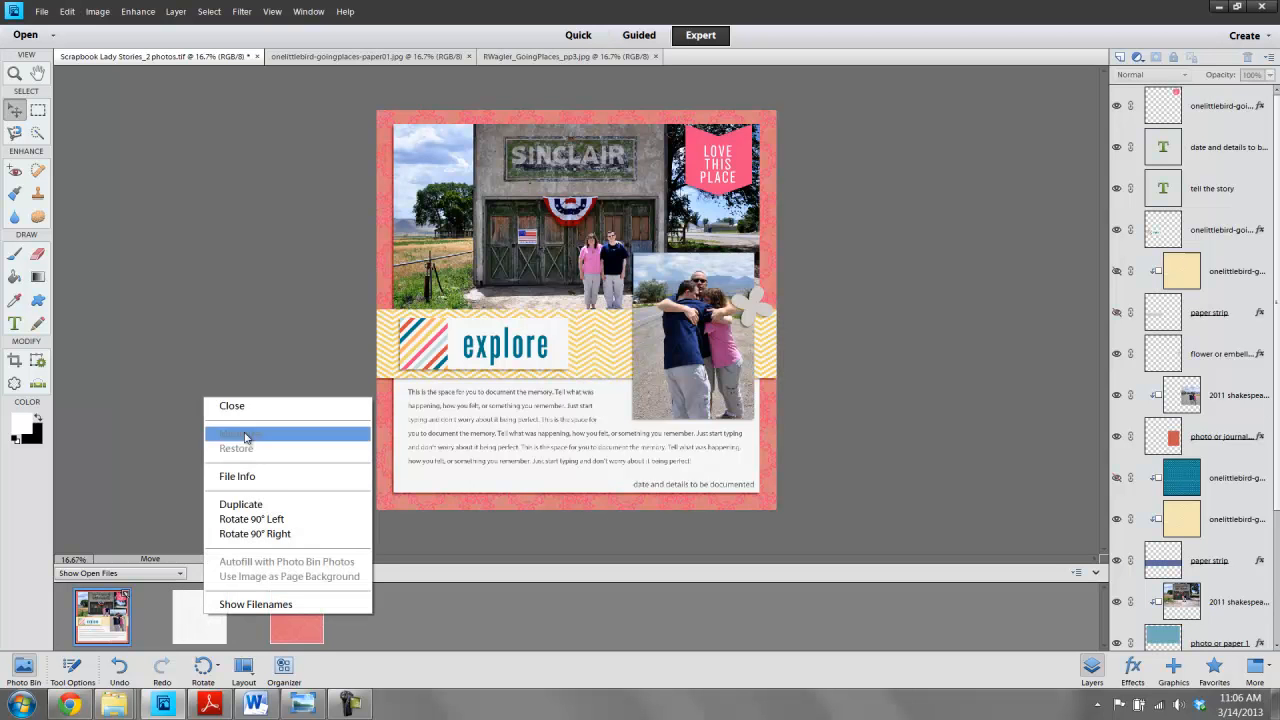
left_click(241, 410)
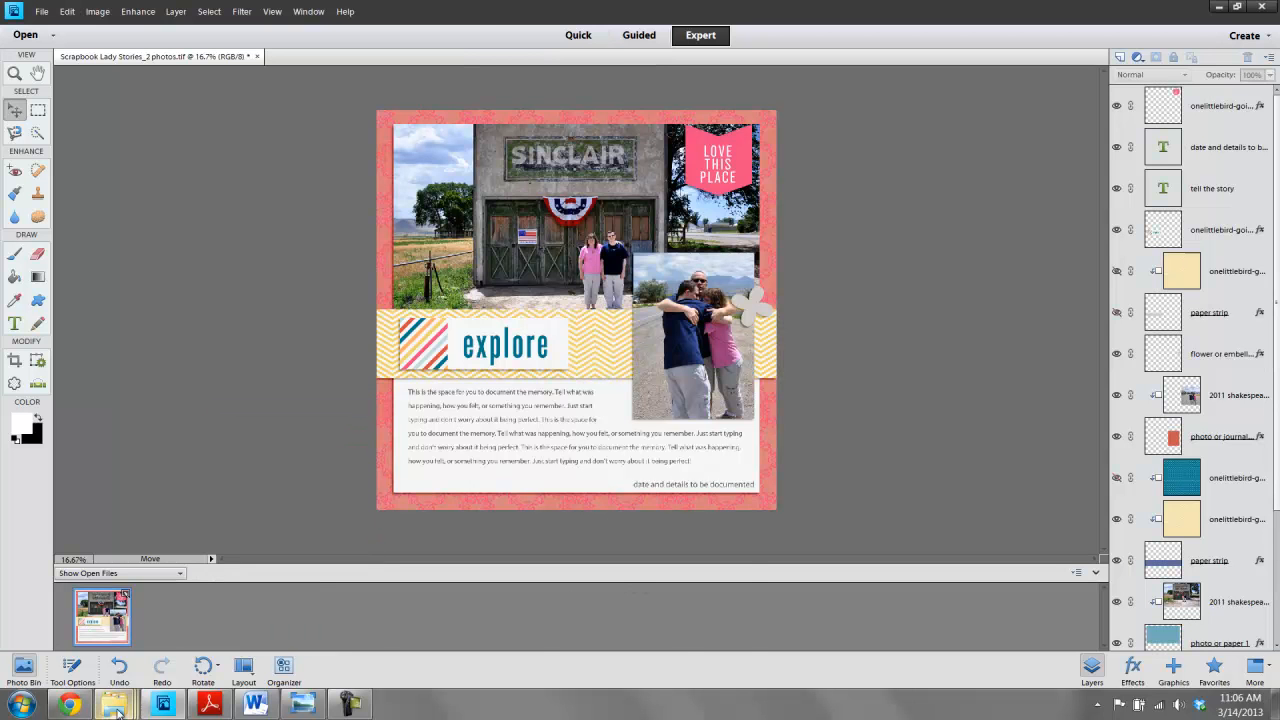
- Open the onelittlebird-goingplaces-badge-journey embellishment from the Going Places kit folder
mouse_move(115, 703)
left_click(118, 672)
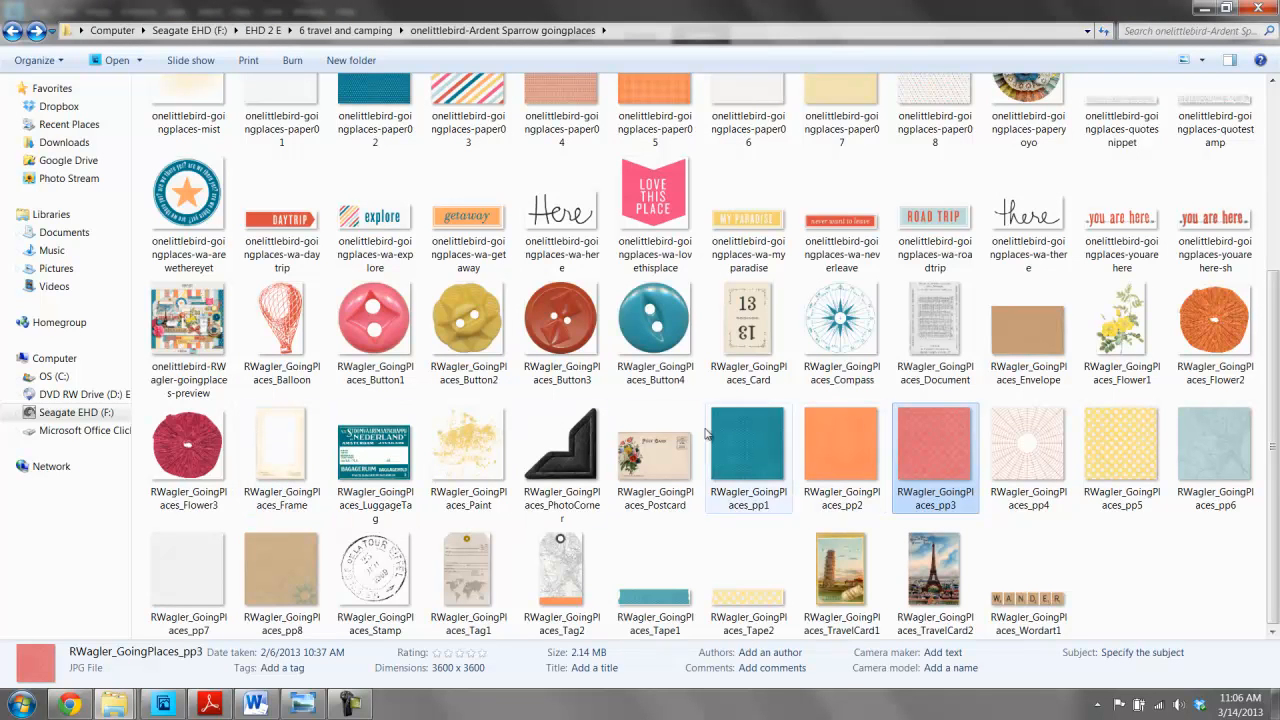
scroll(930, 390, "up", 3)
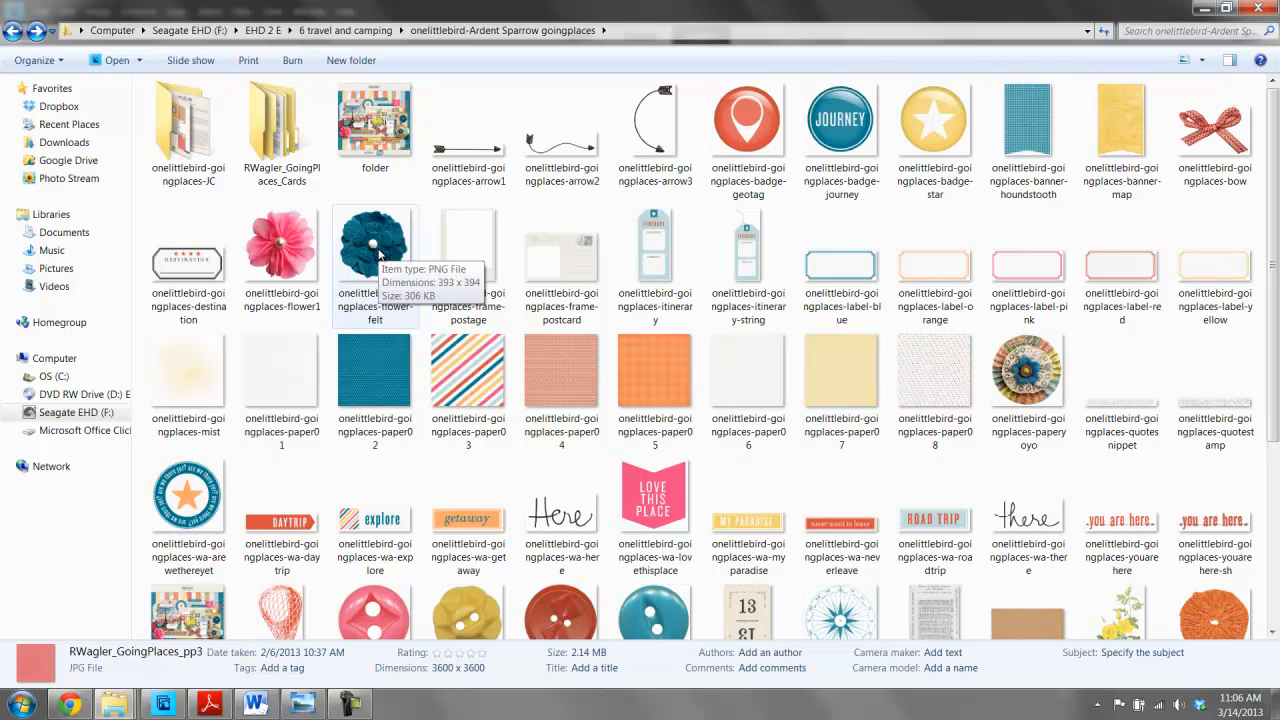
left_click(855, 120)
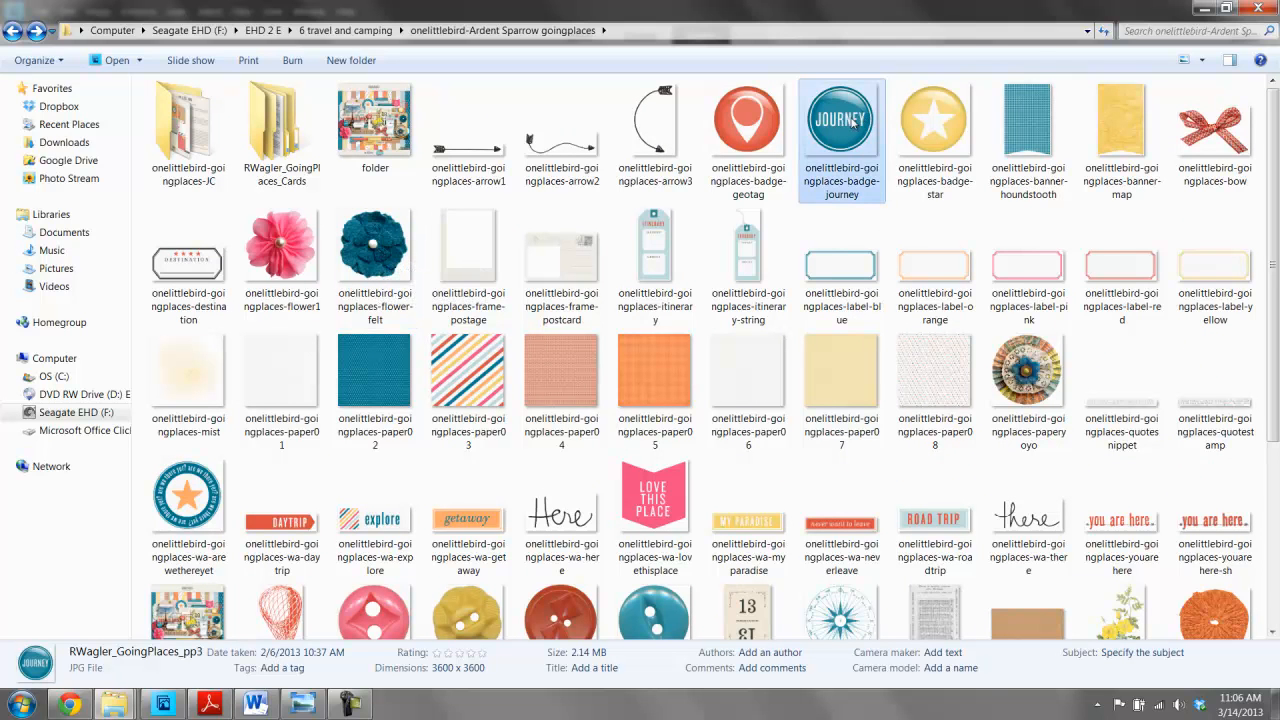
double_click(852, 118)
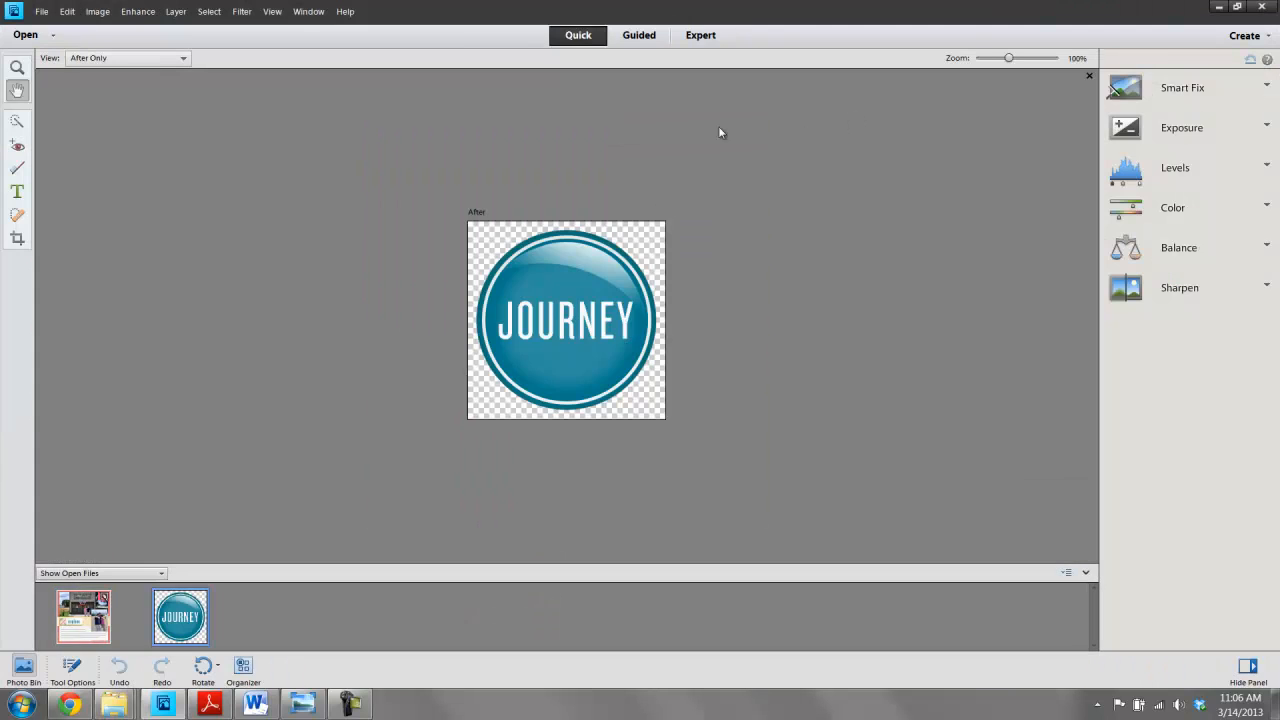
- Place the journey badge on the page at the right end of the paper strip beside the photo
left_click(711, 38)
left_click(112, 618)
left_click(764, 312)
left_click_drag(199, 625, 772, 318)
left_click_drag(576, 331, 750, 314)
- Paste the layer style onto the journey badge layer
right_click(1236, 354)
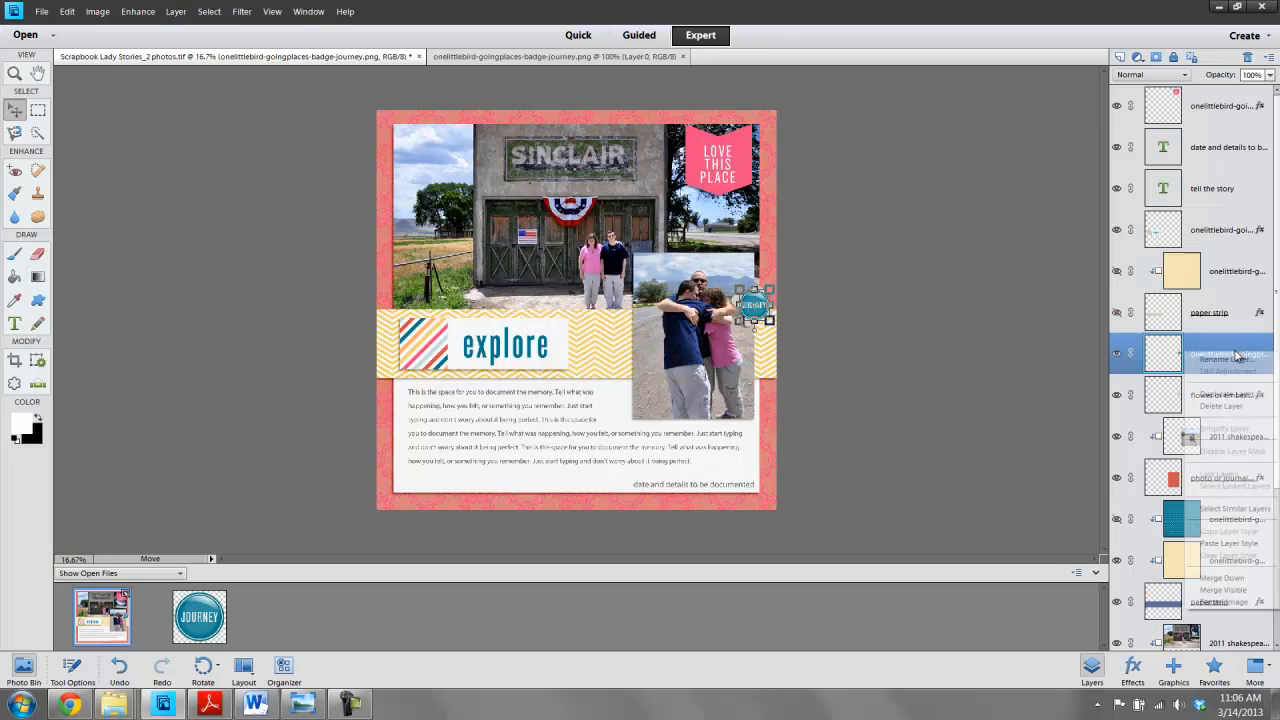
left_click(1211, 543)
left_click(778, 316)
left_click(982, 250)
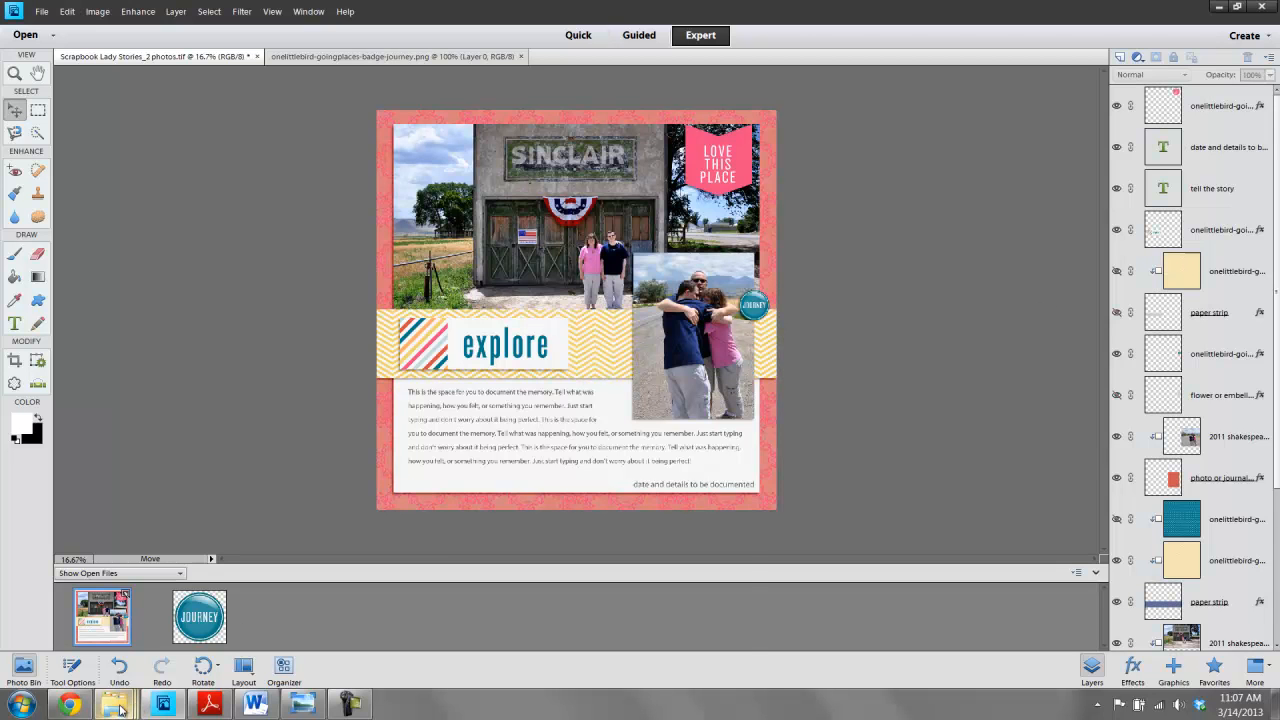
- Open the RWagler_GoingPlaces_Tape1 embellishment from the Going Places kit folder in Expert mode
mouse_move(118, 708)
left_click(96, 648)
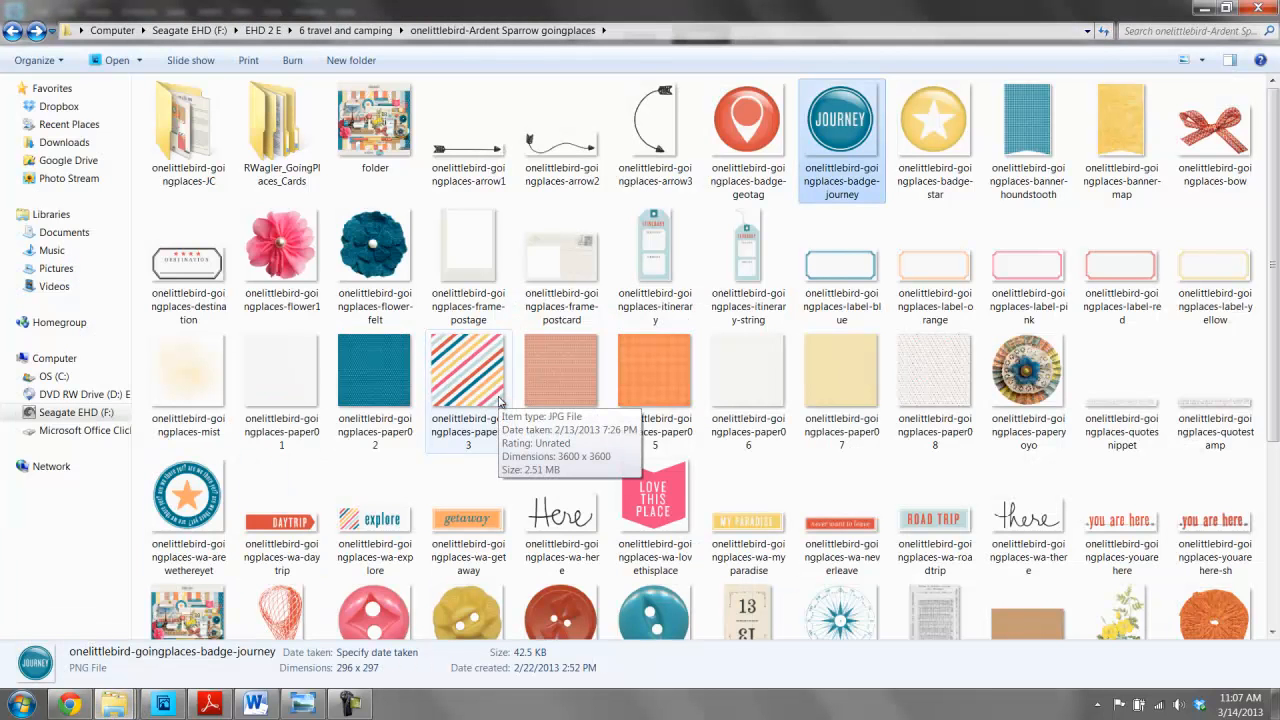
scroll(500, 401, "down", 3)
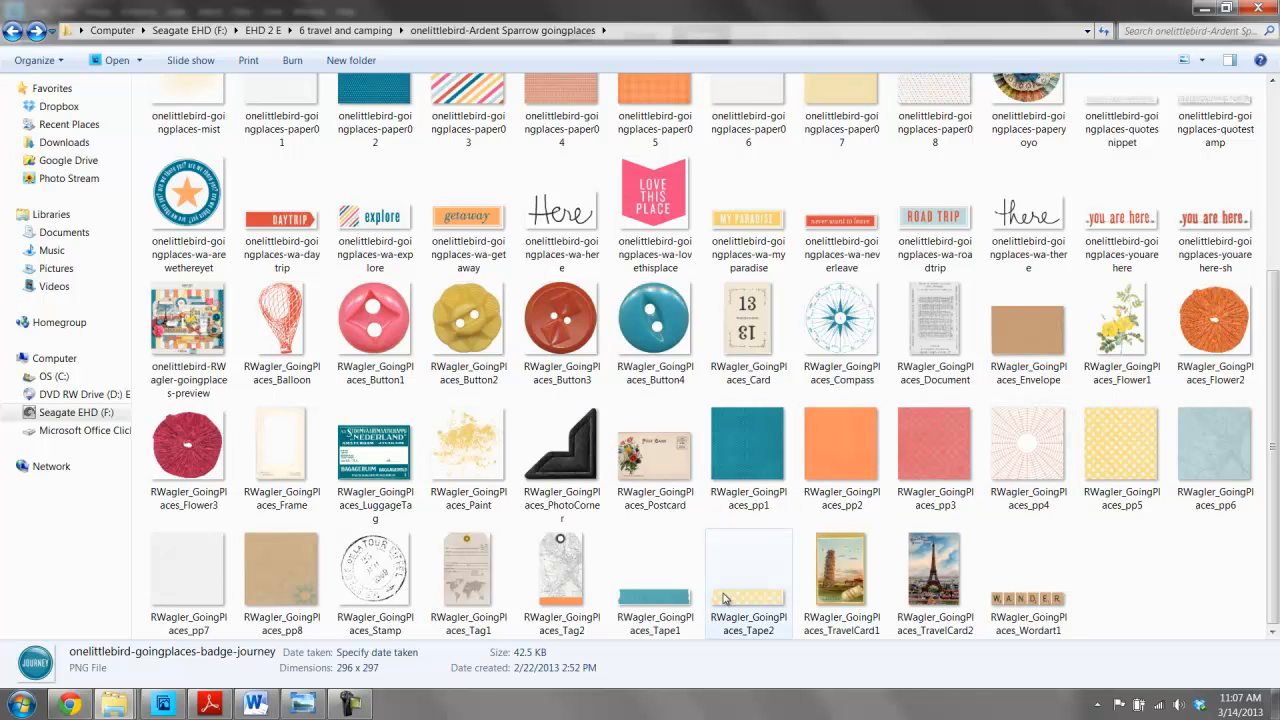
double_click(655, 600)
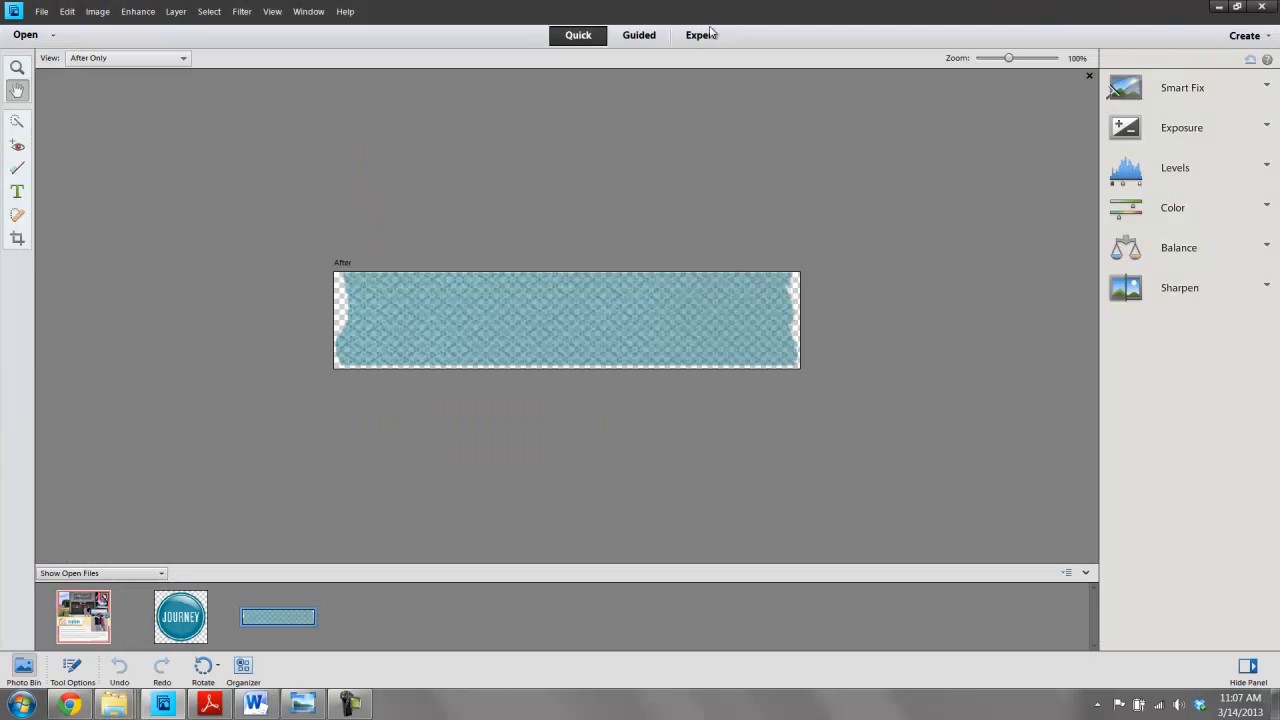
left_click(701, 35)
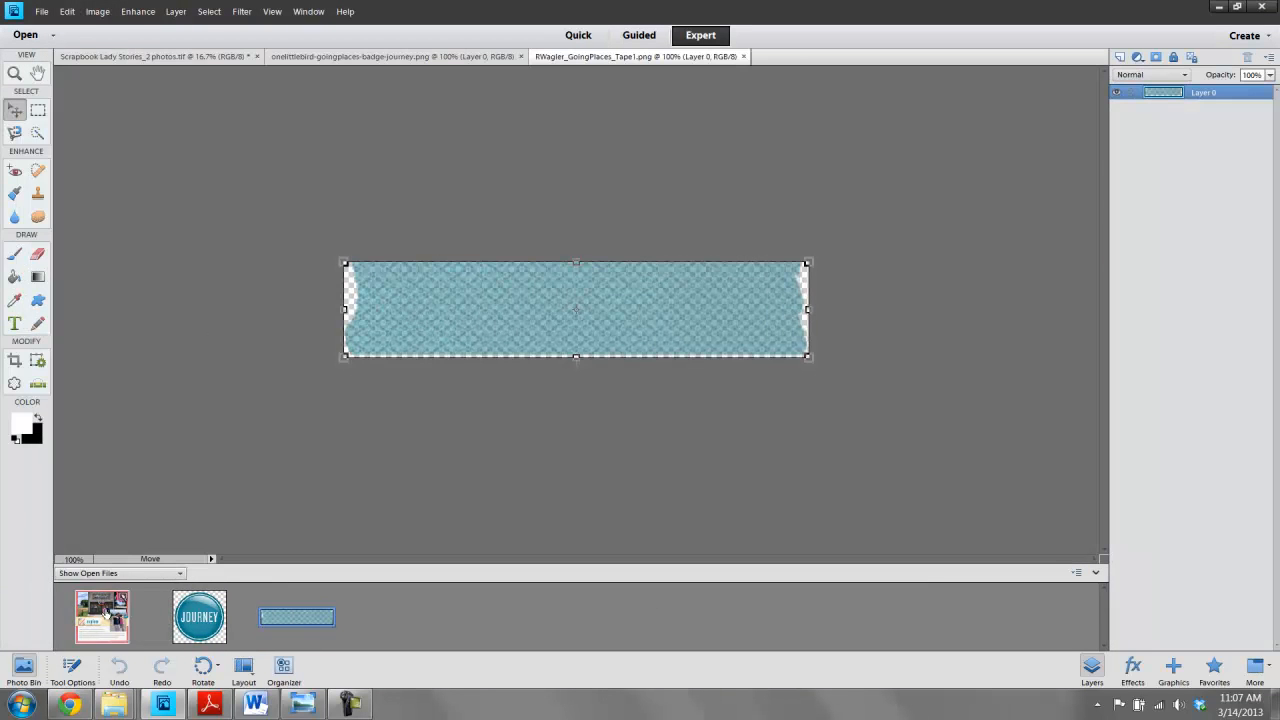
- Place the blue tape strip on the page along the lower edge of the explore word art, nudging it upward
double_click(105, 612)
left_click_drag(503, 327, 600, 369)
key("Up")
key("Up")
left_click(1024, 236)
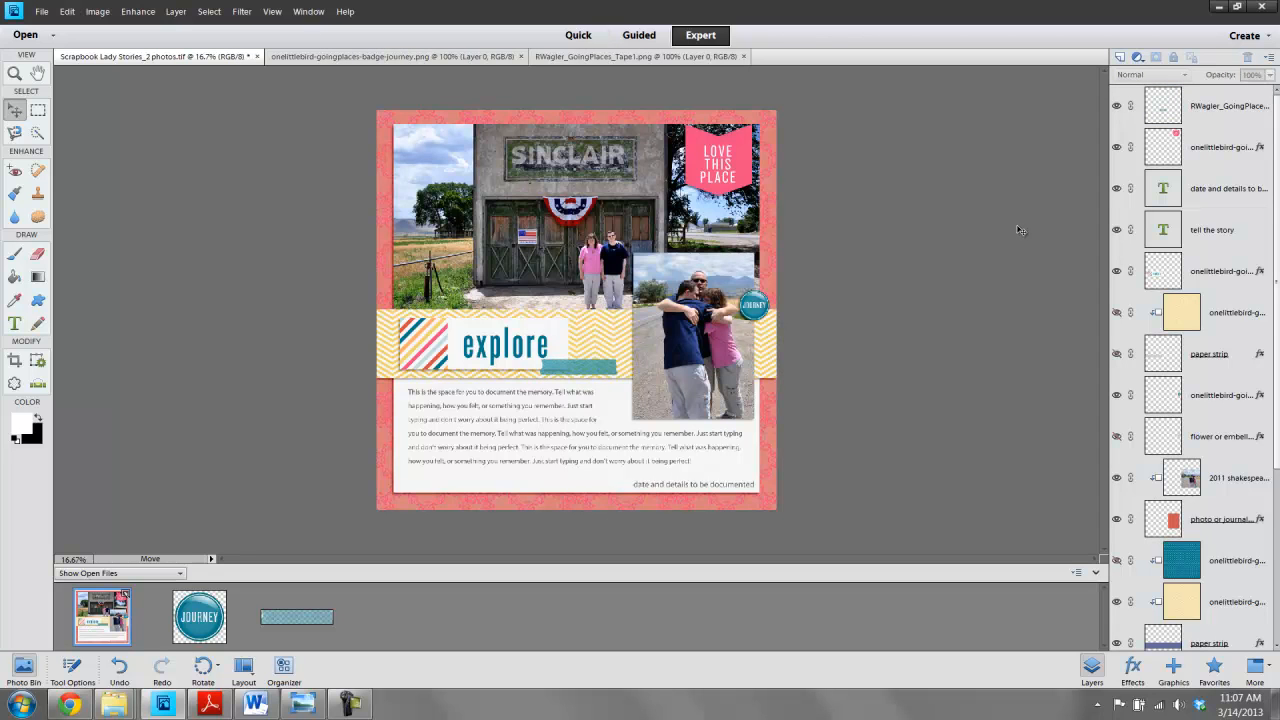
- Save the page as the Scrapbook Lady Stories_2 photos TIFF with layers and LZW compression
left_click(42, 12)
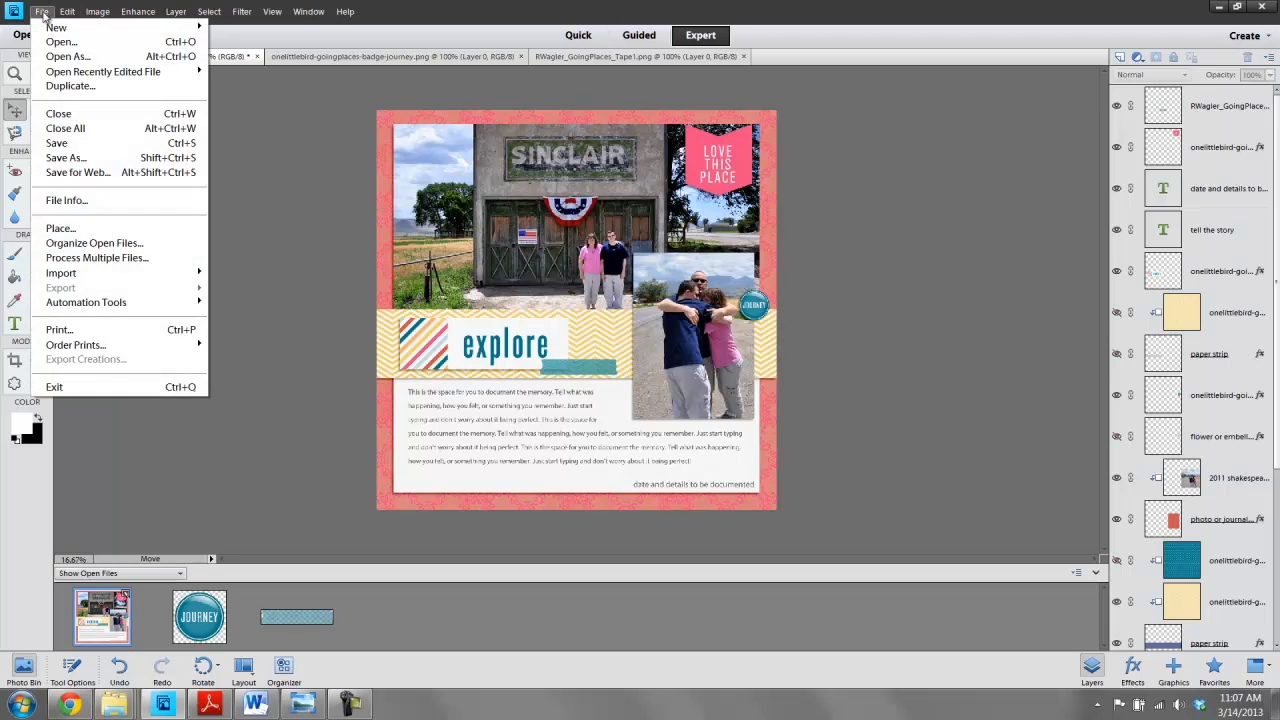
left_click(68, 157)
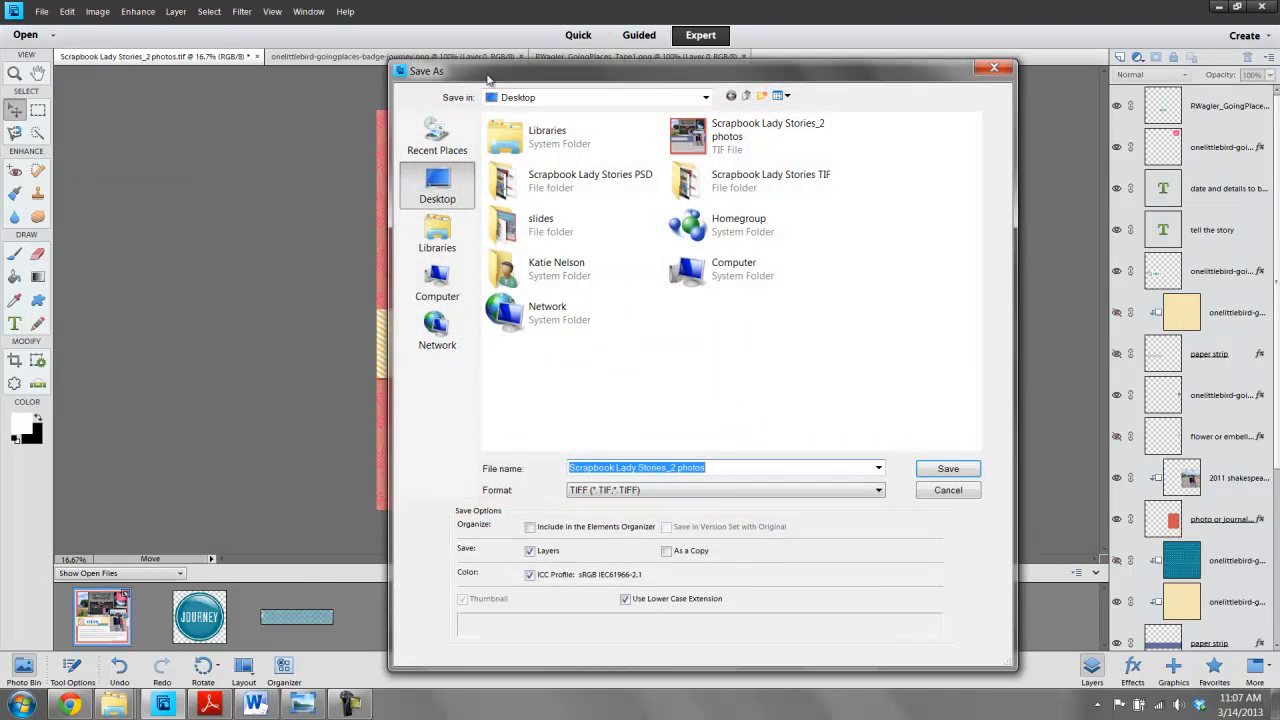
left_click(937, 469)
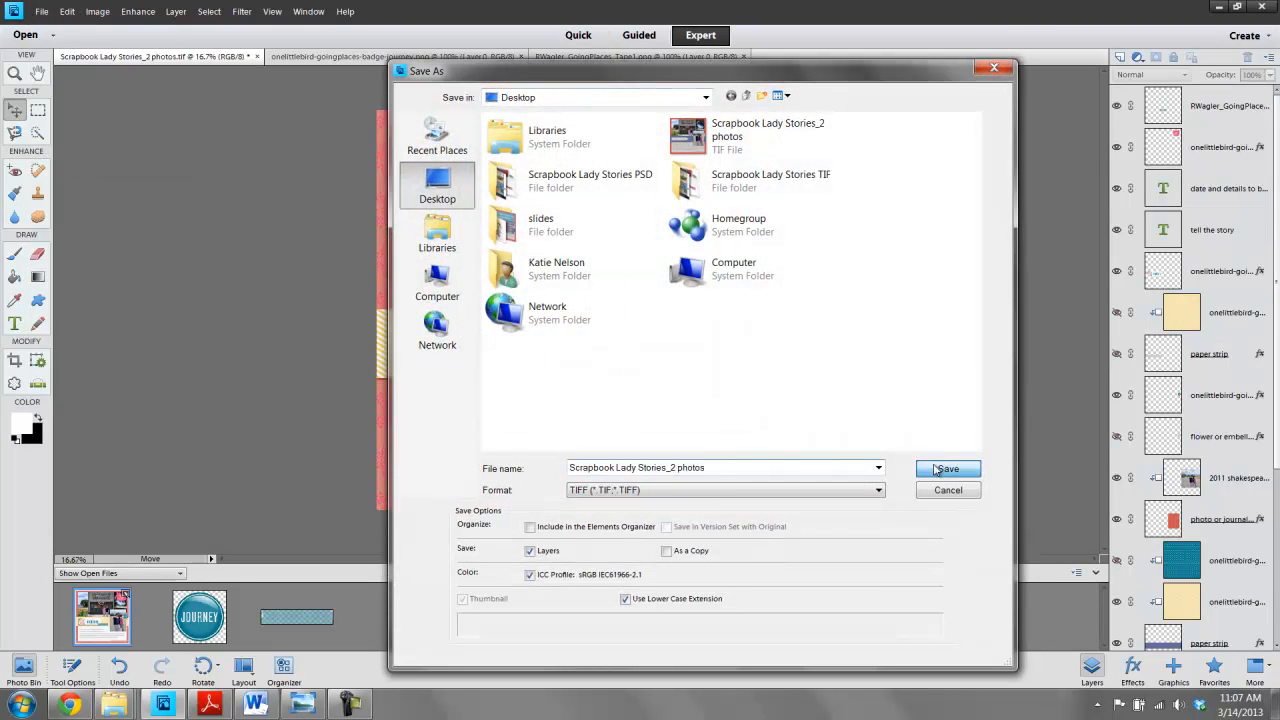
left_click(638, 262)
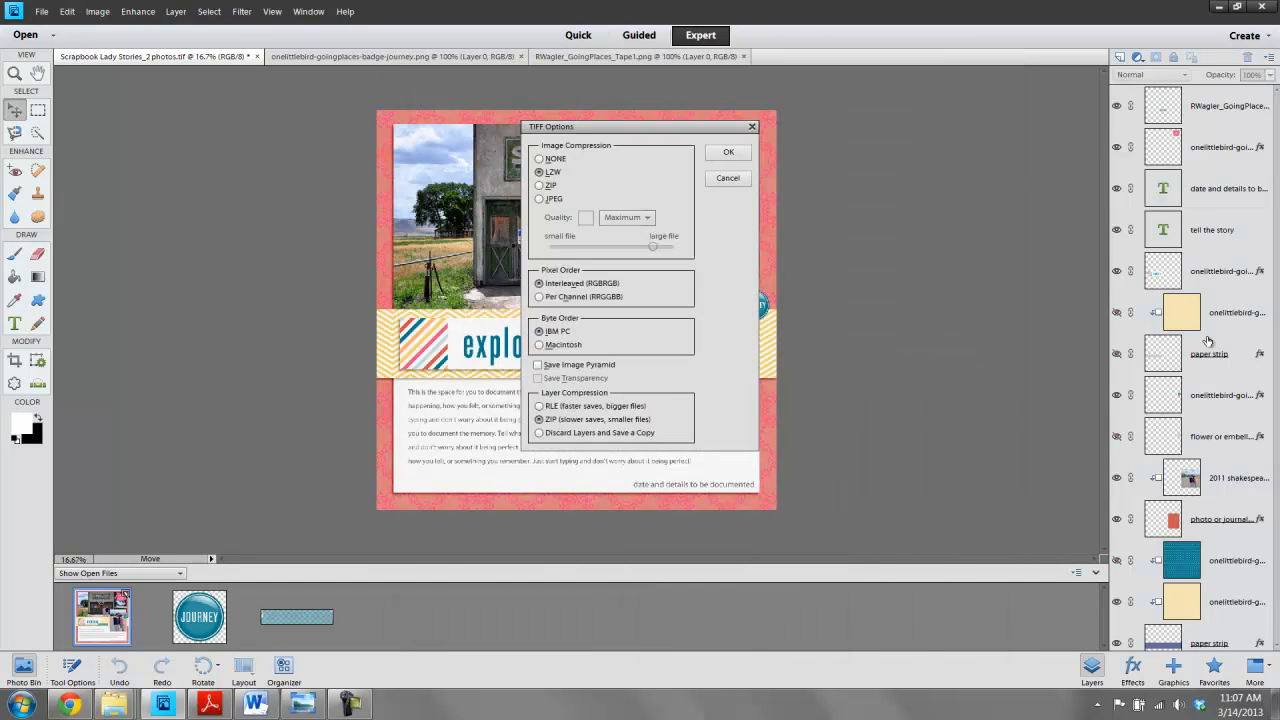
left_click(728, 154)
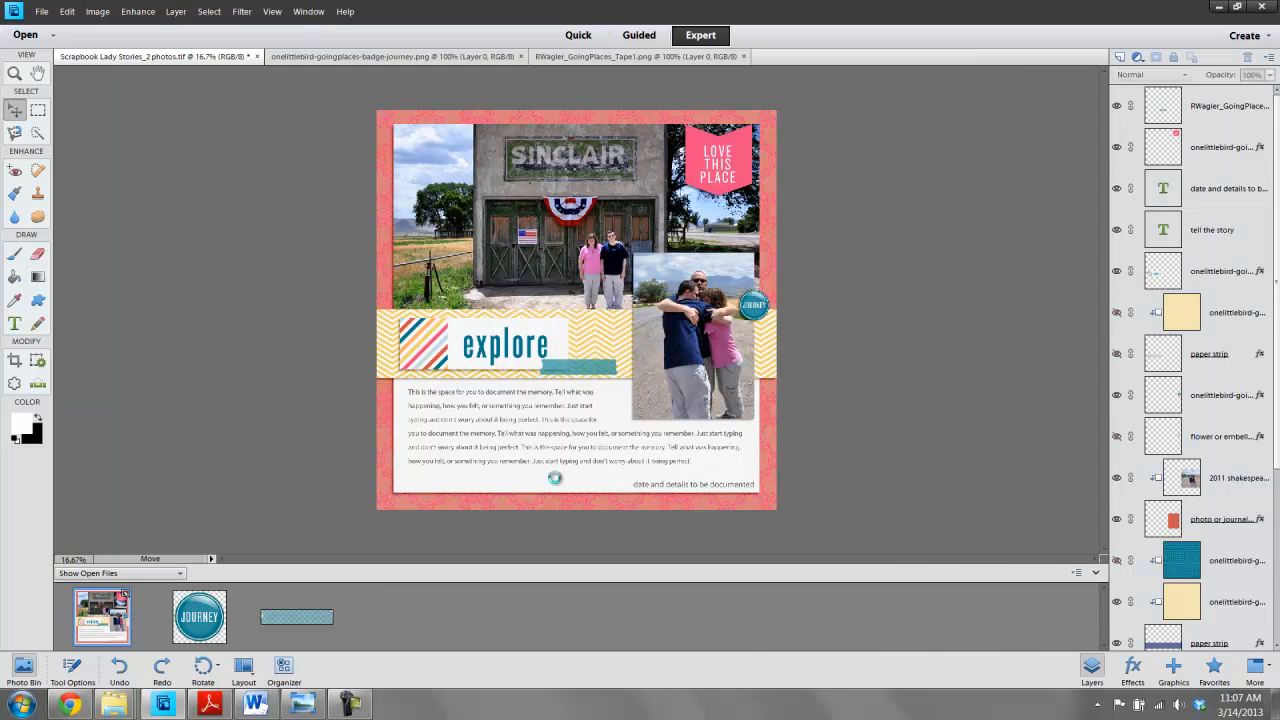
- Select the tell the story text layer and copy the journaling paragraph from the Elberta Word document
left_click(464, 433)
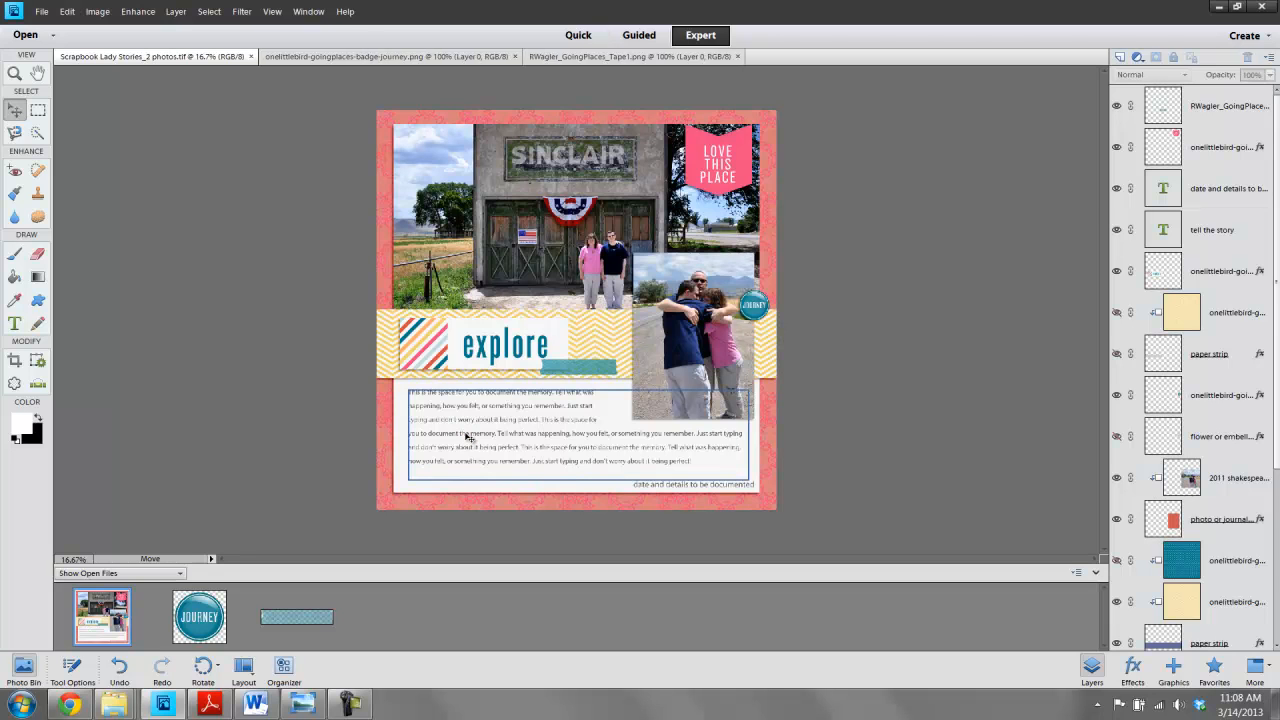
left_click(468, 437)
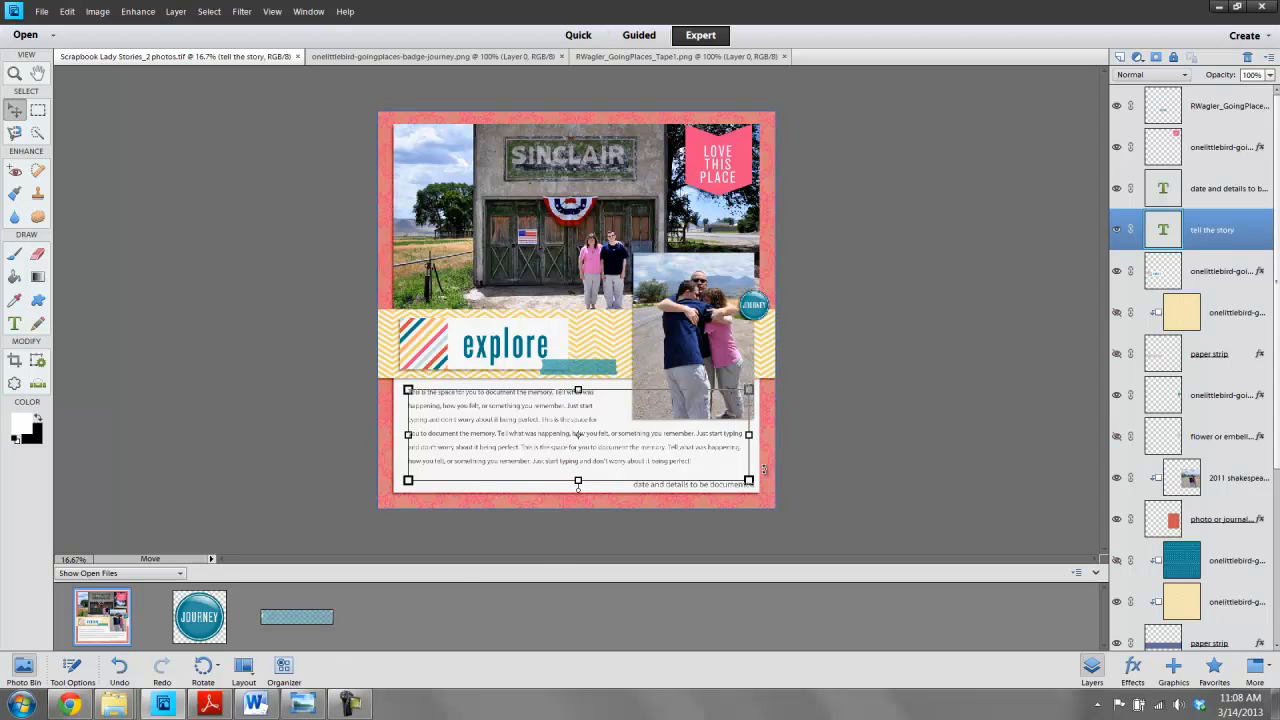
left_click(255, 704)
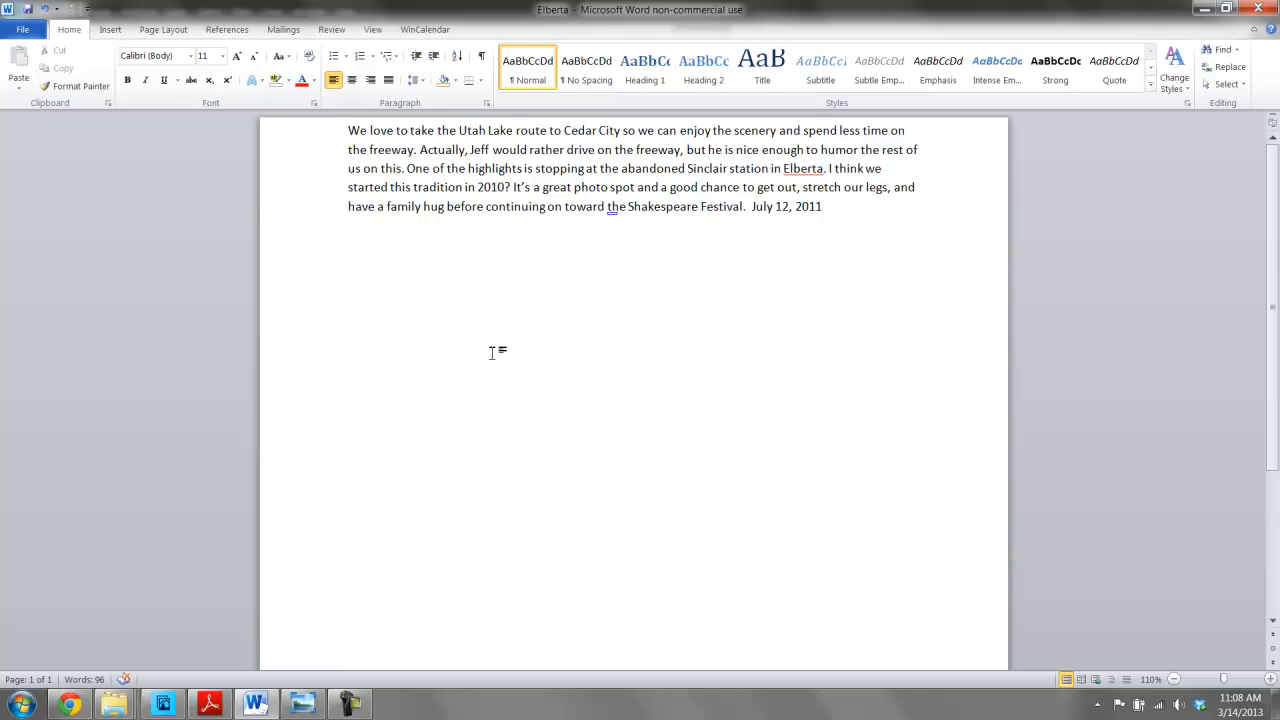
left_click(846, 209)
left_click_drag(834, 206, 209, 126)
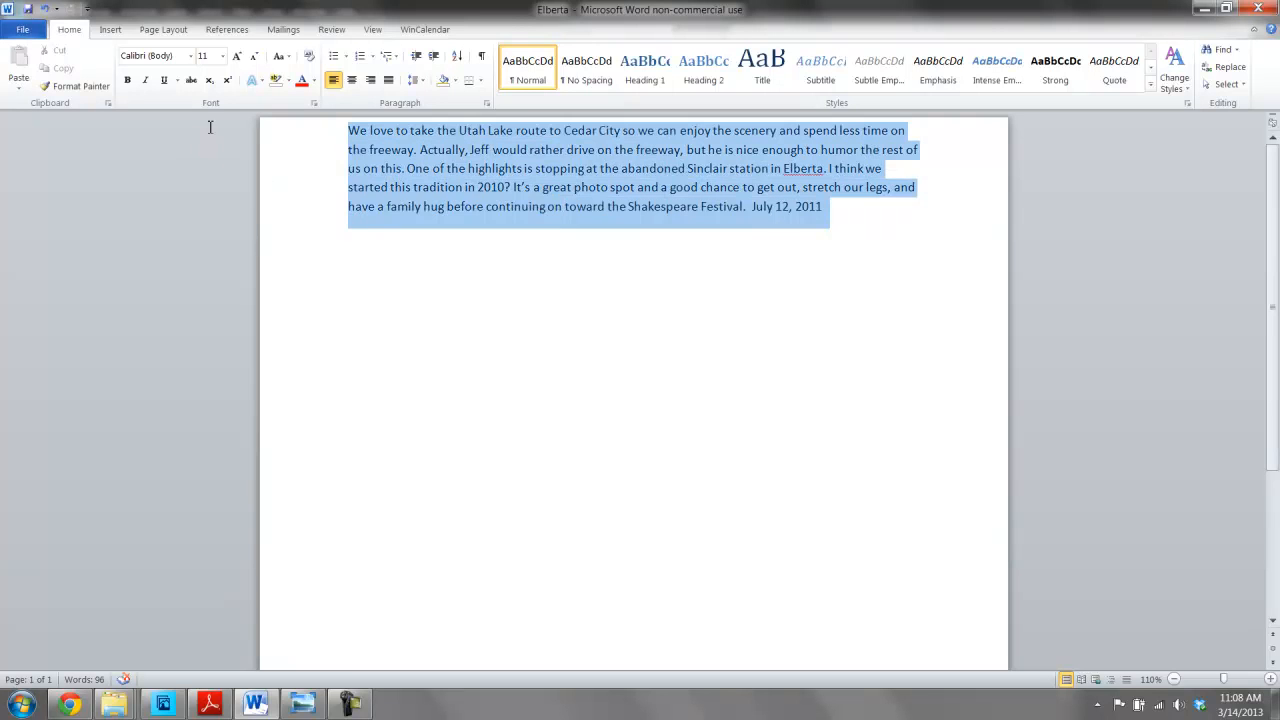
right_click(367, 137)
left_click(402, 165)
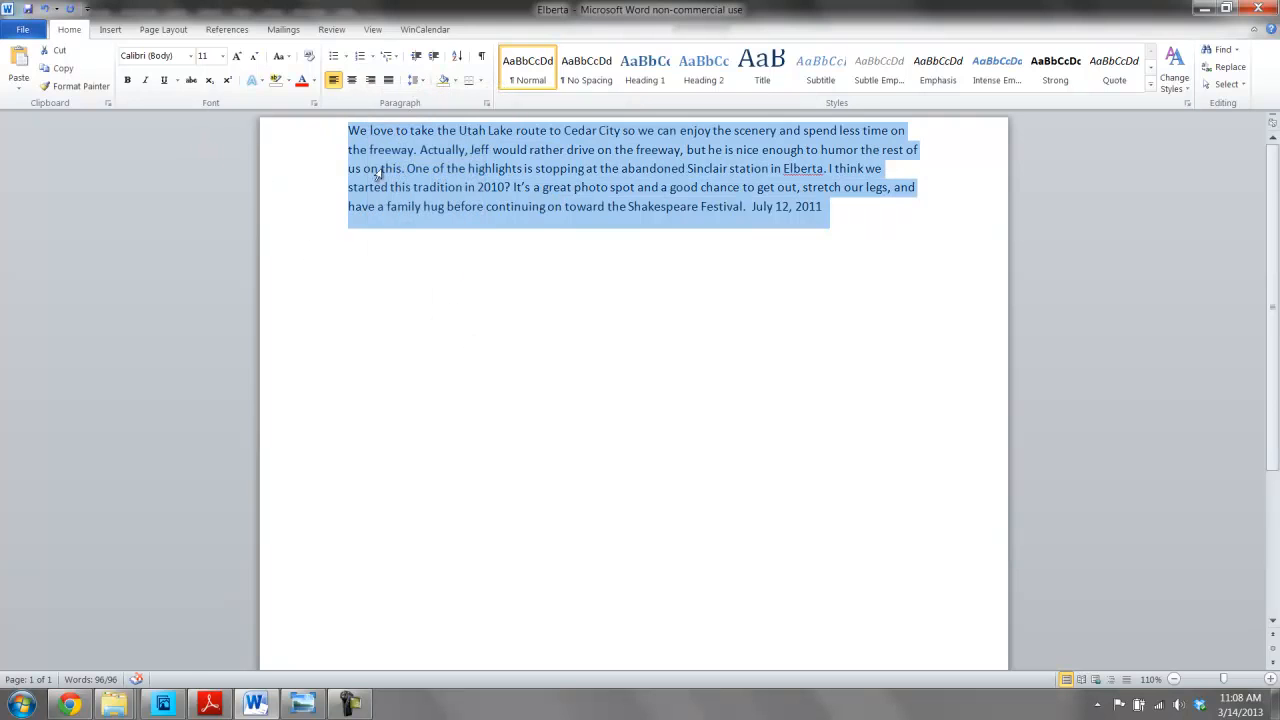
- Replace the tell the story placeholder text with the pasted journaling paragraph
left_click(163, 704)
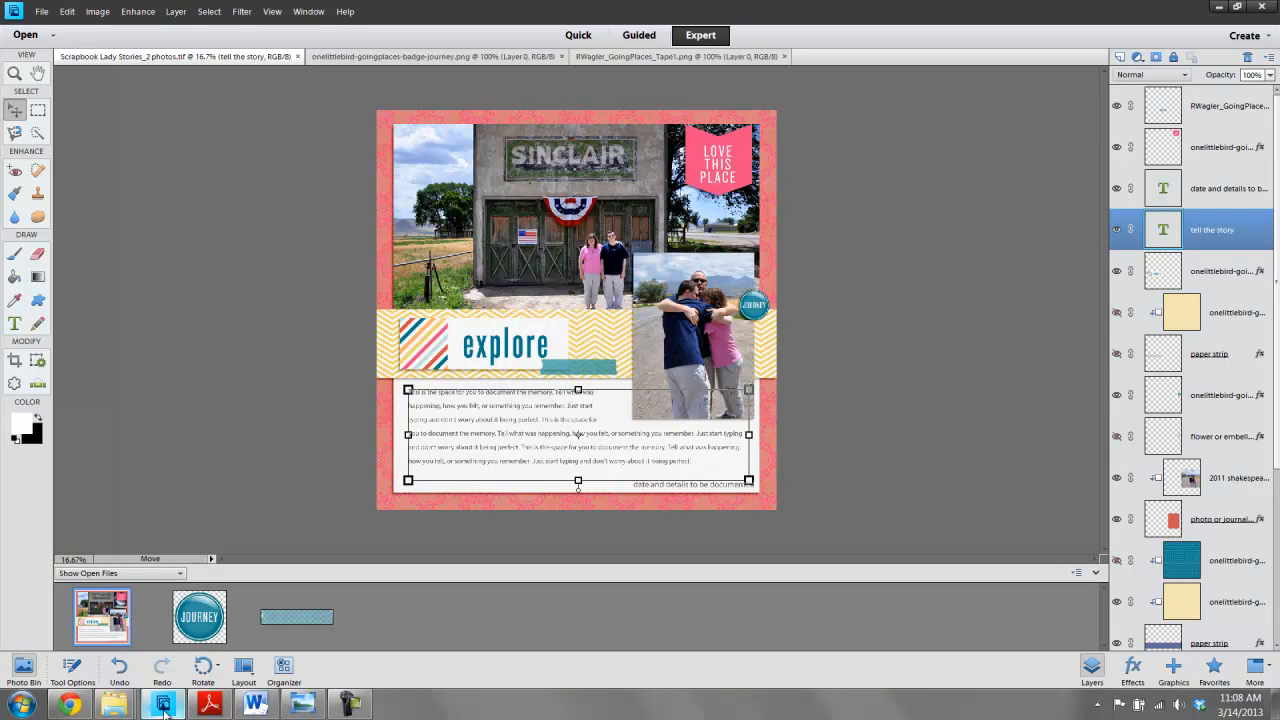
double_click(505, 421)
key("ctrl+a")
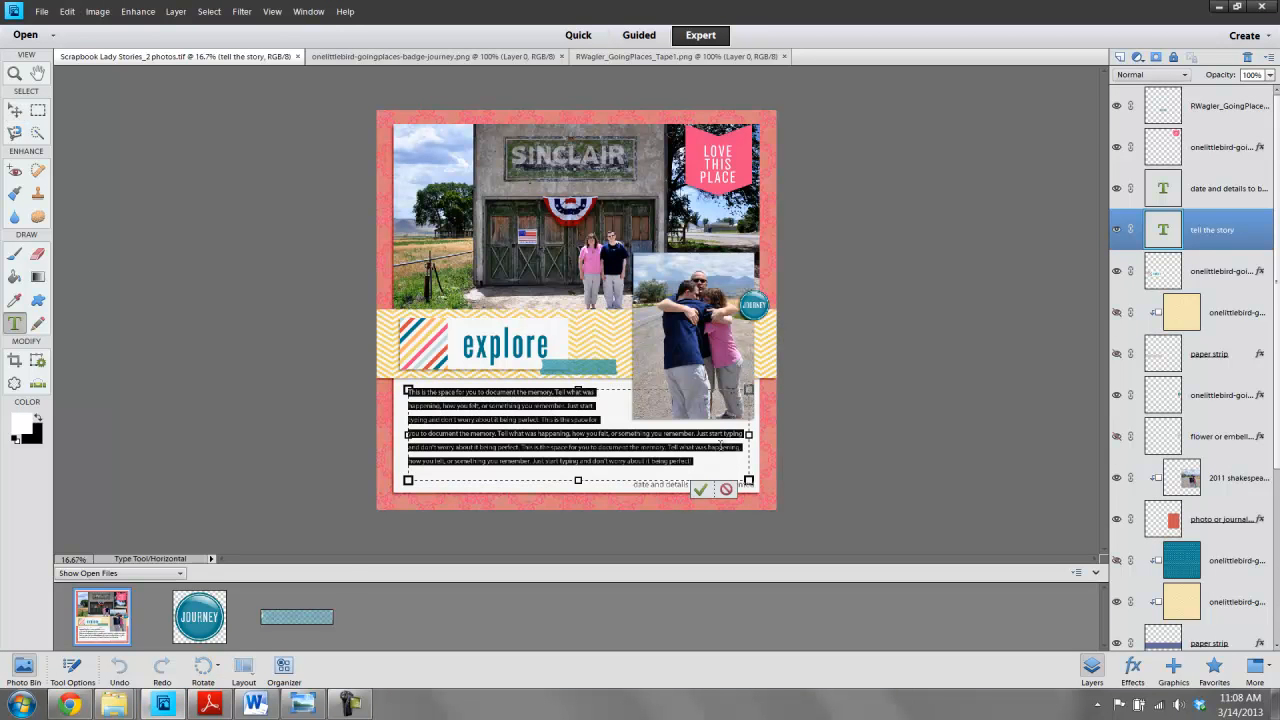
scroll(706, 390, "up", 1)
scroll(706, 390, "up", 1)
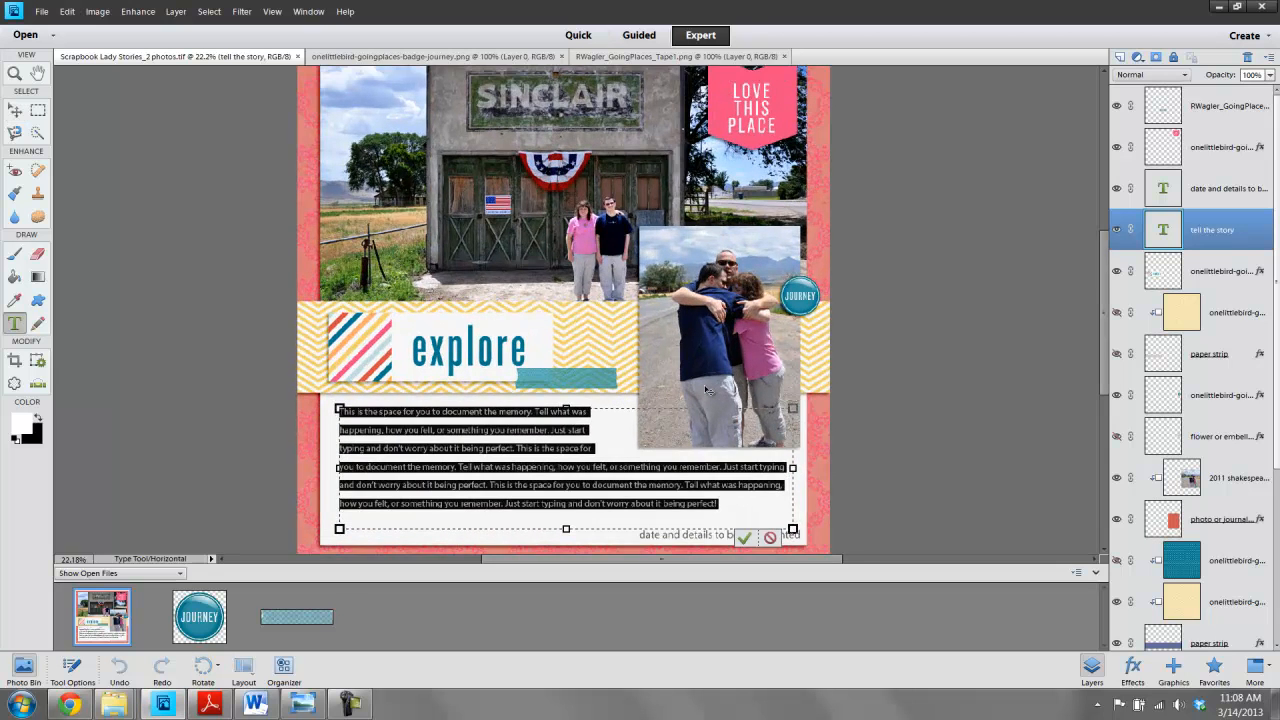
scroll(706, 390, "up", 1)
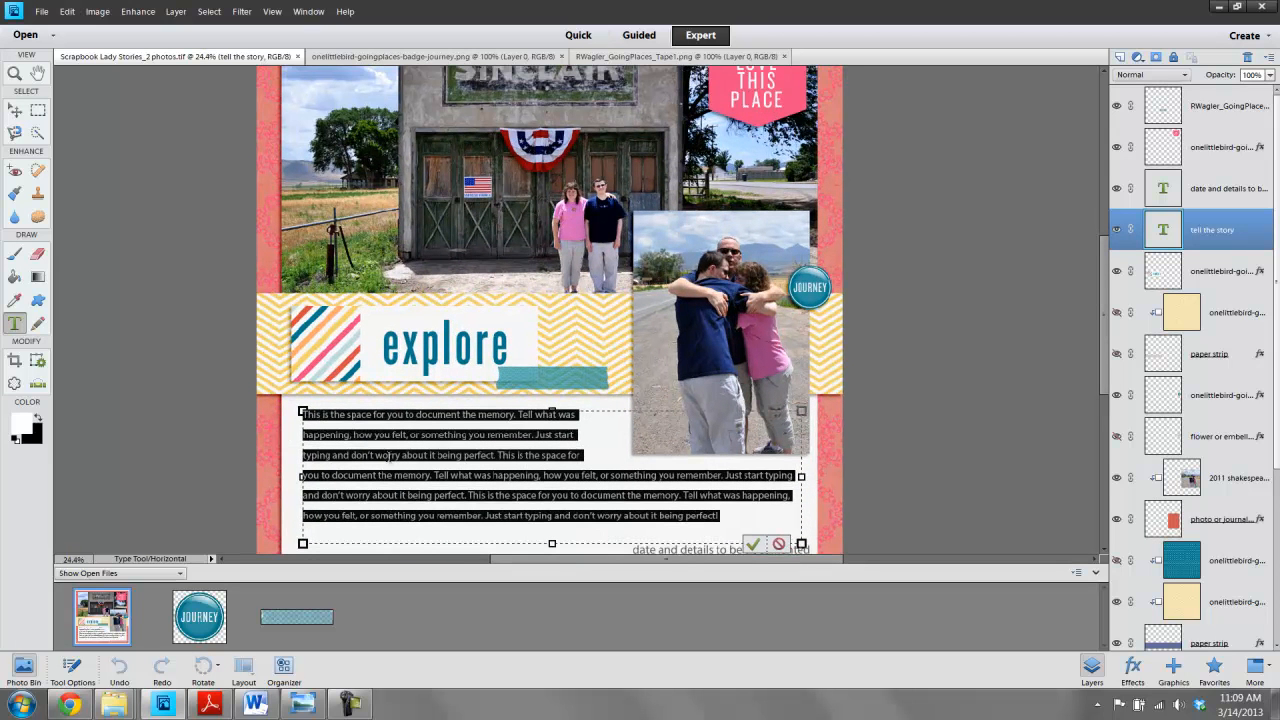
key("BackSpace")
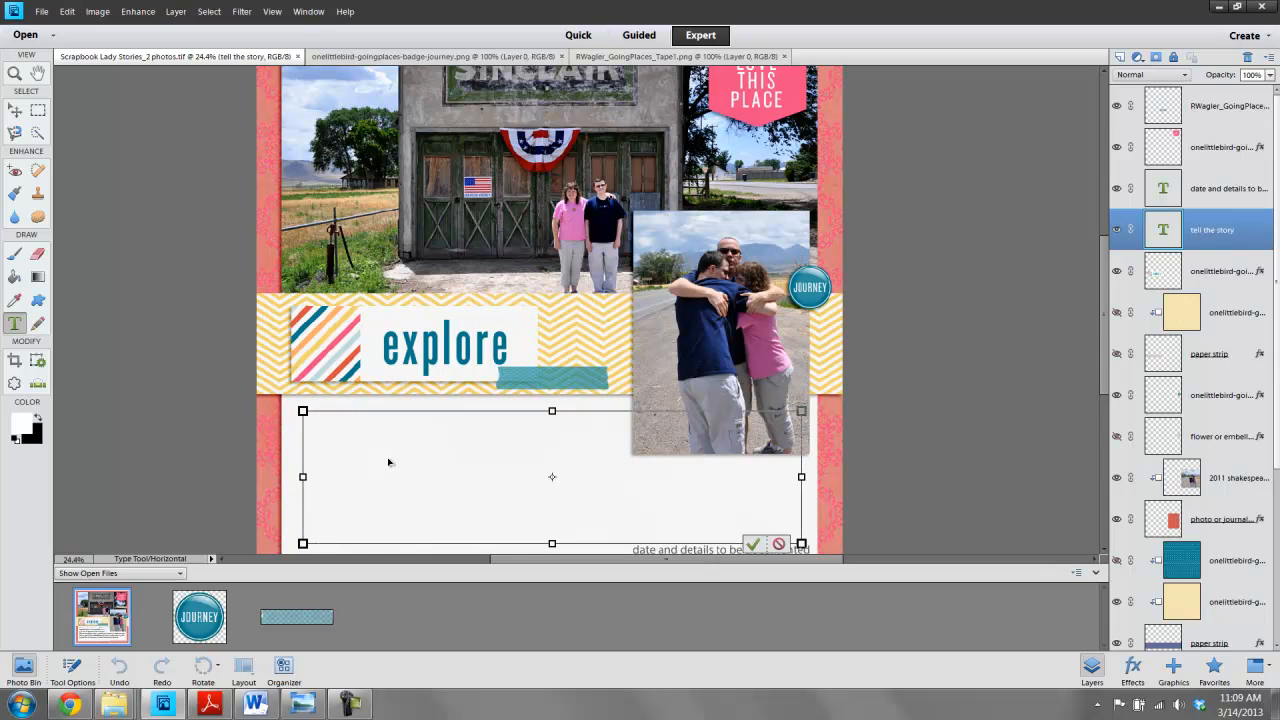
key("ctrl+v")
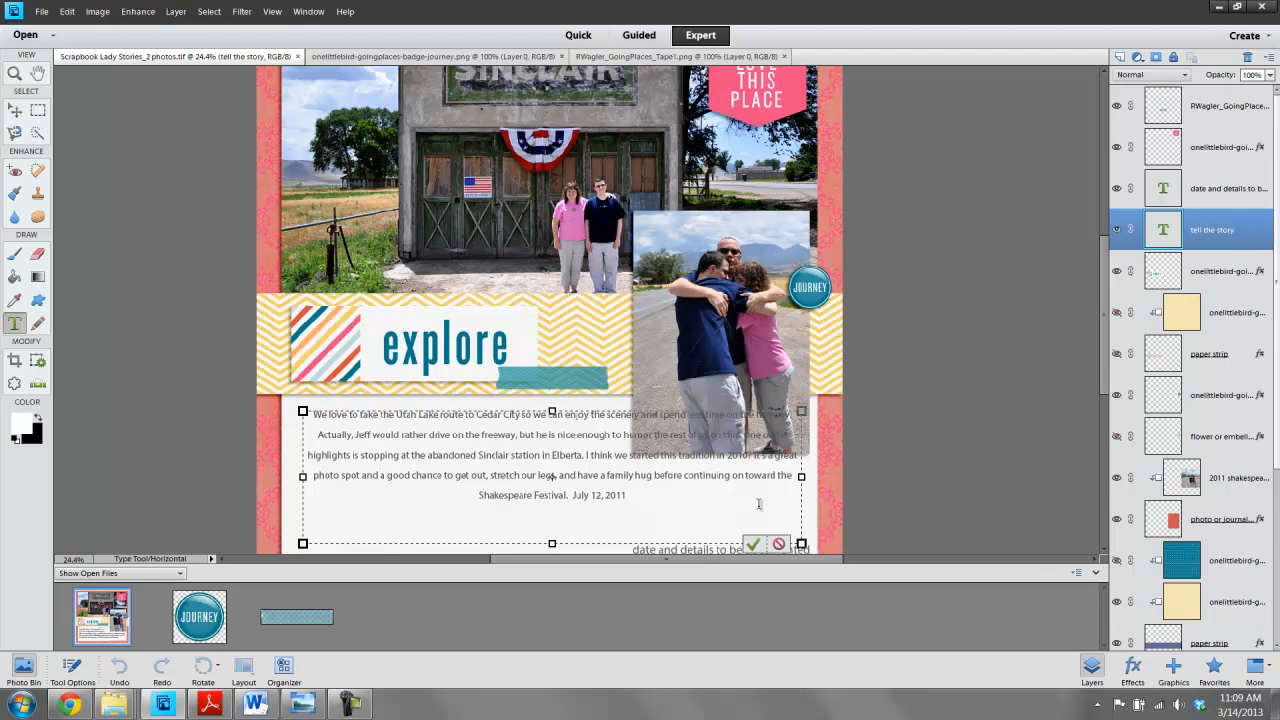
- Cut the date July 12, 2011 from the end of the journaling text
left_click(637, 495)
left_click(753, 545)
double_click(617, 497)
left_click(629, 494)
left_click_drag(629, 494, 572, 497)
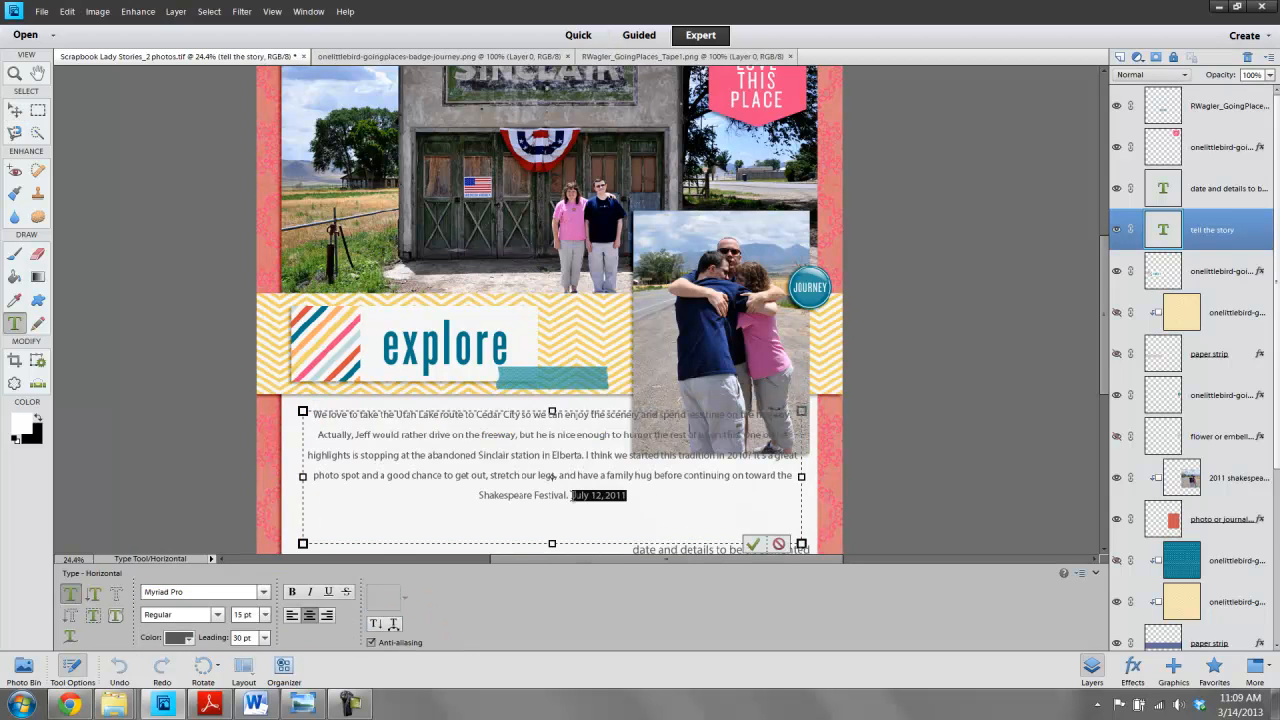
key("ctrl+x")
left_click(953, 440)
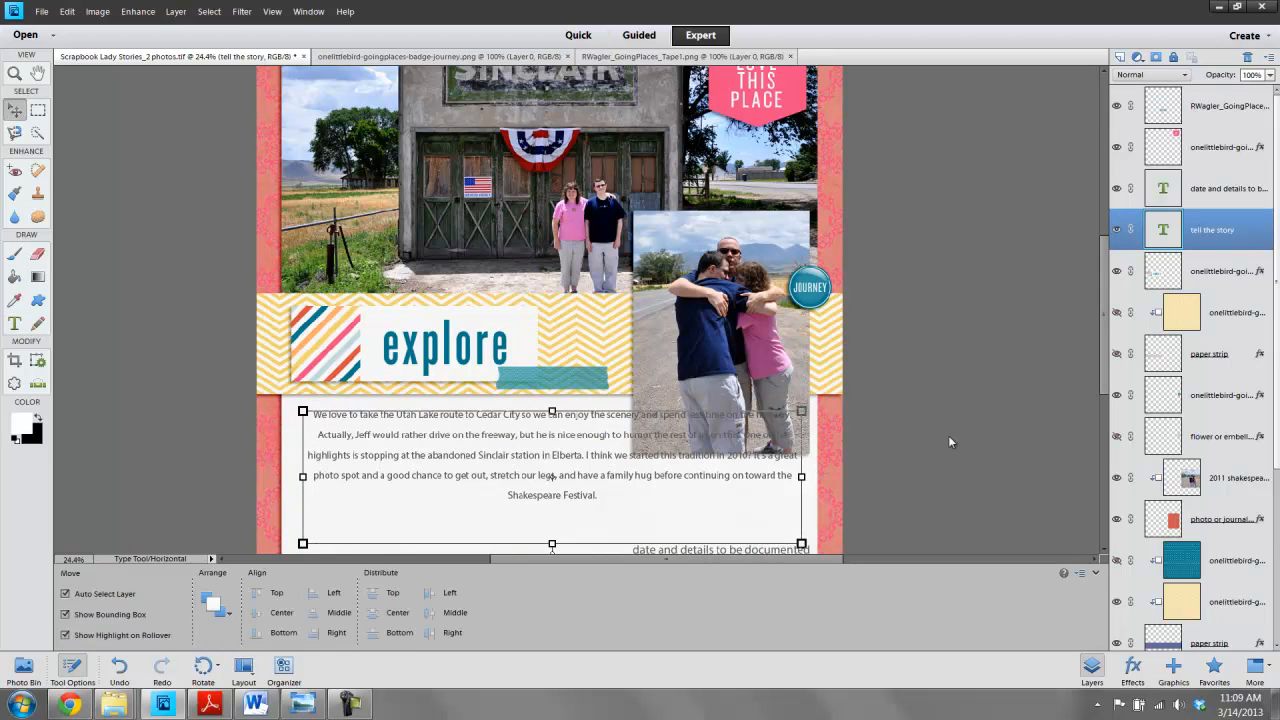
- Add a line break after 'enjoy the' and left-align the whole journaling paragraph
double_click(603, 418)
left_click(609, 414)
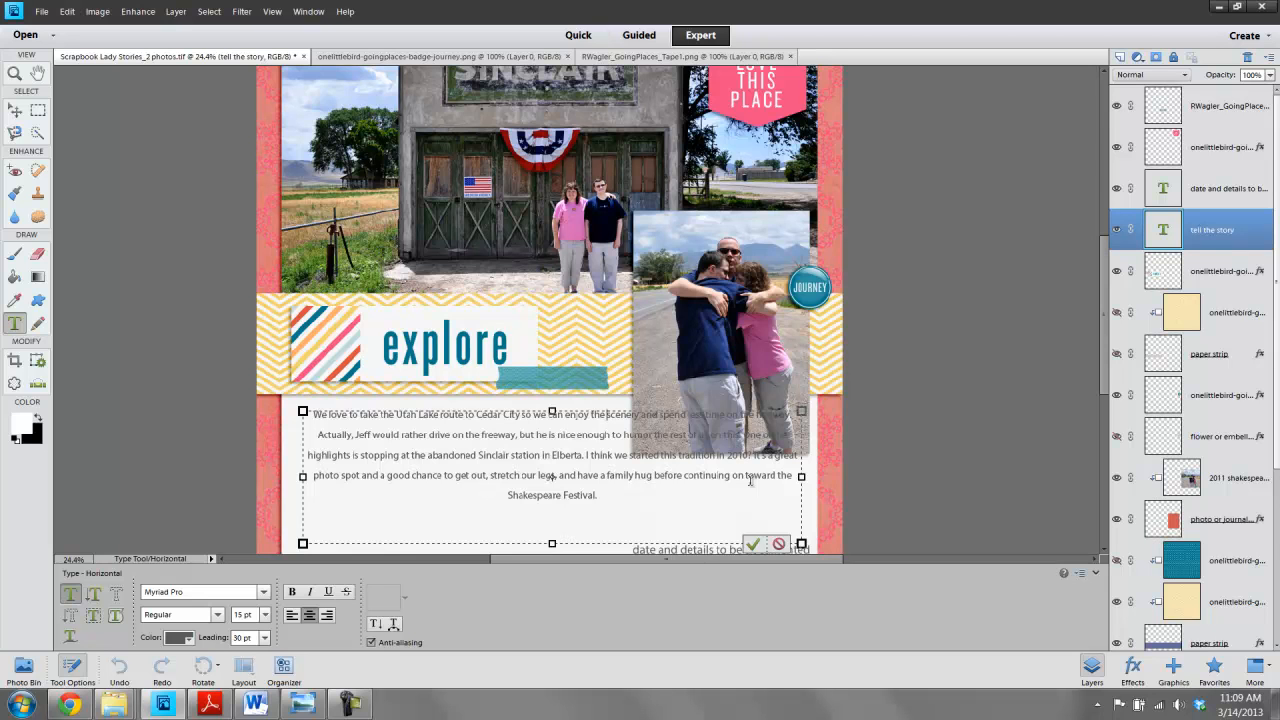
key("Return")
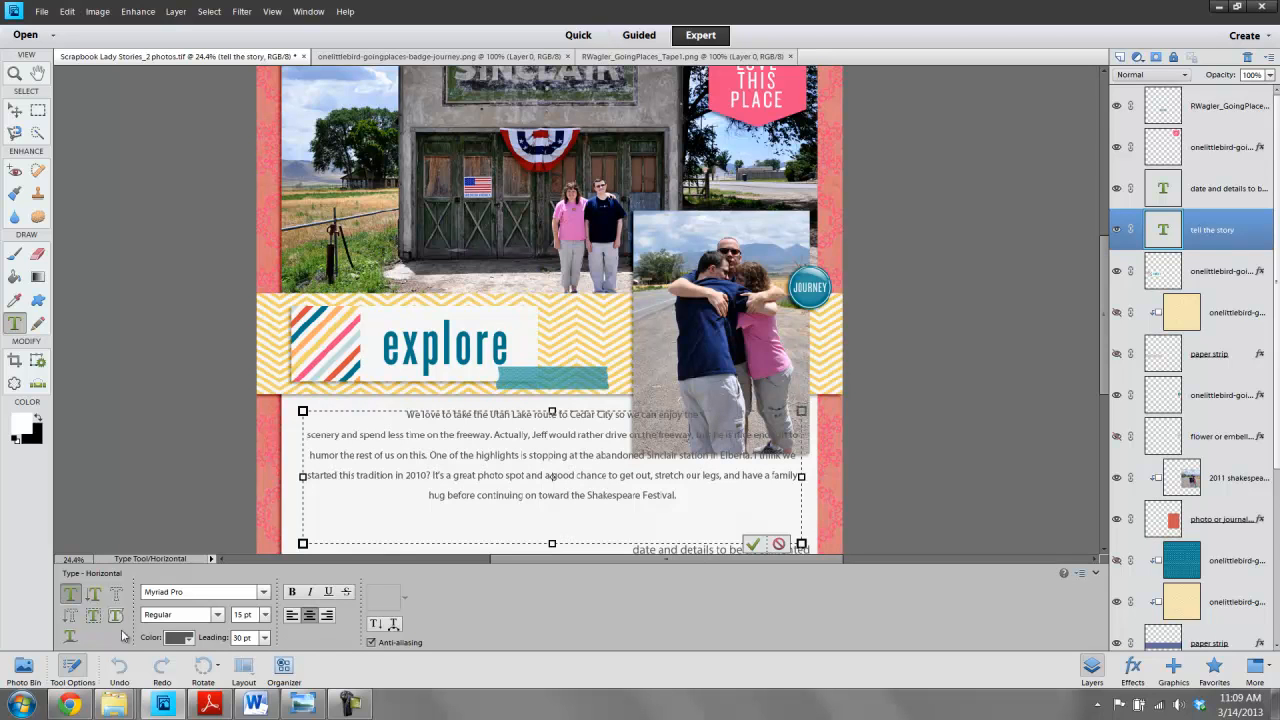
left_click(291, 615)
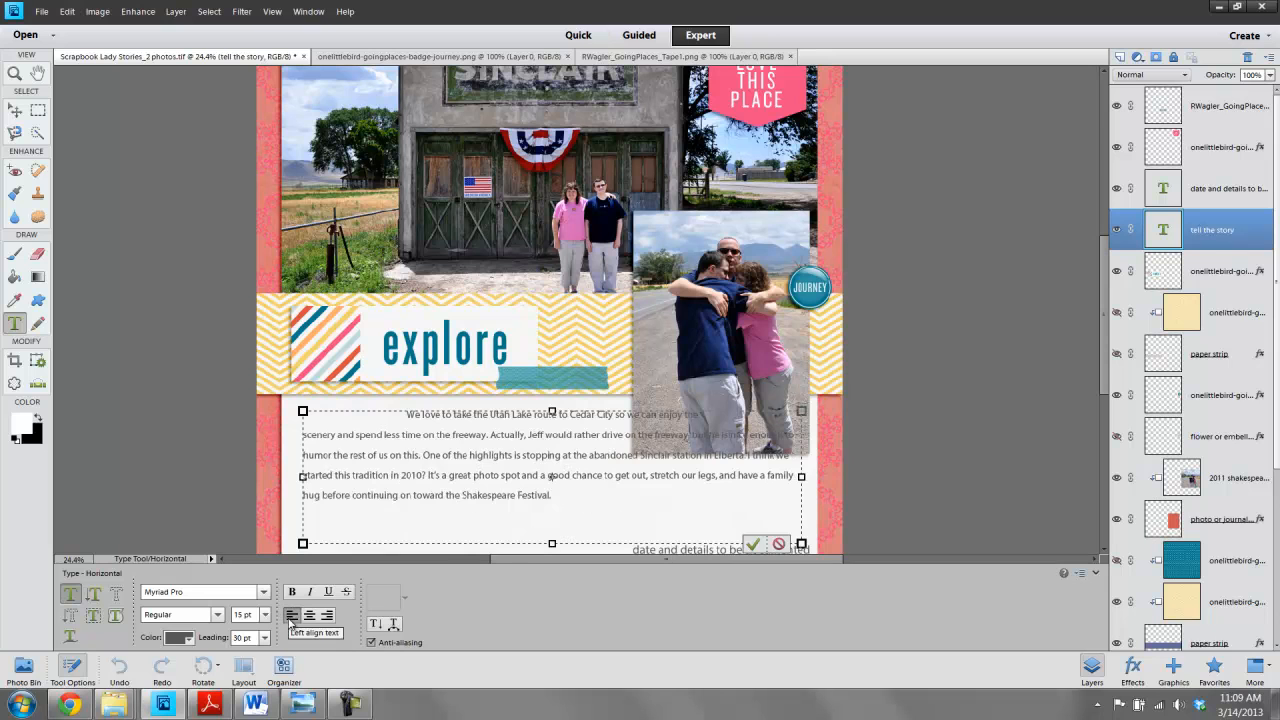
left_click_drag(554, 496, 402, 400)
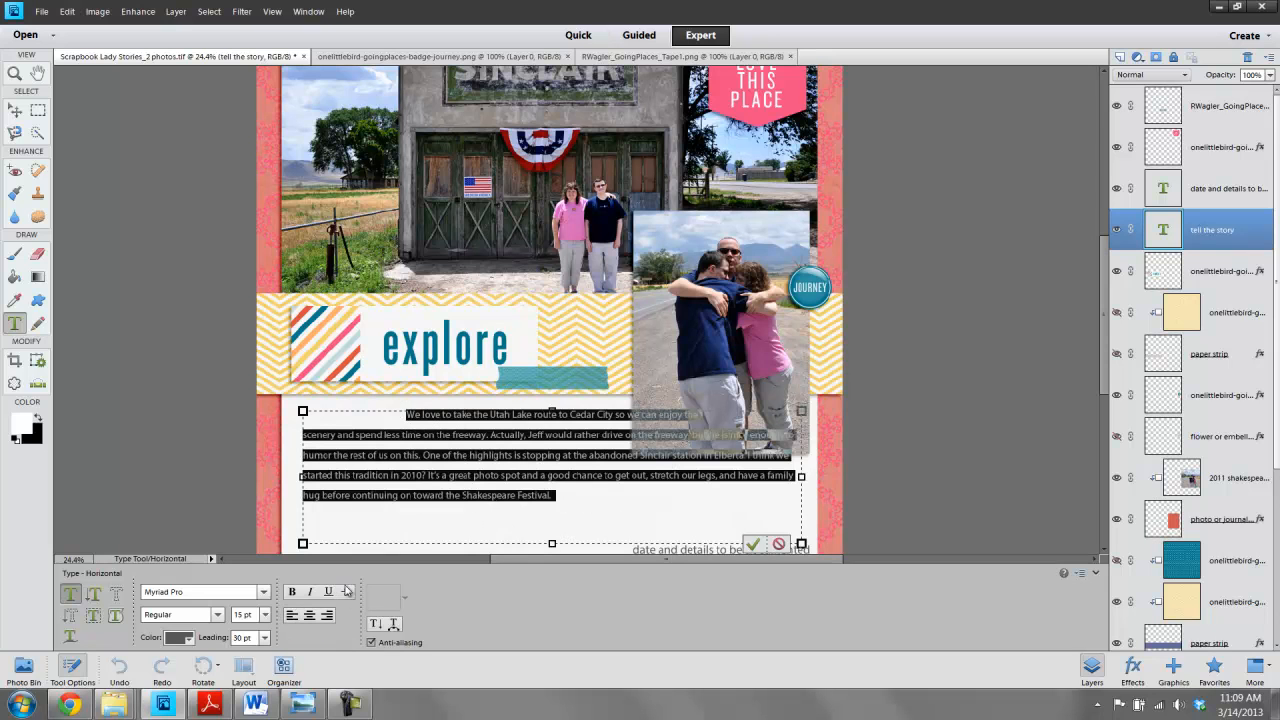
left_click(289, 616)
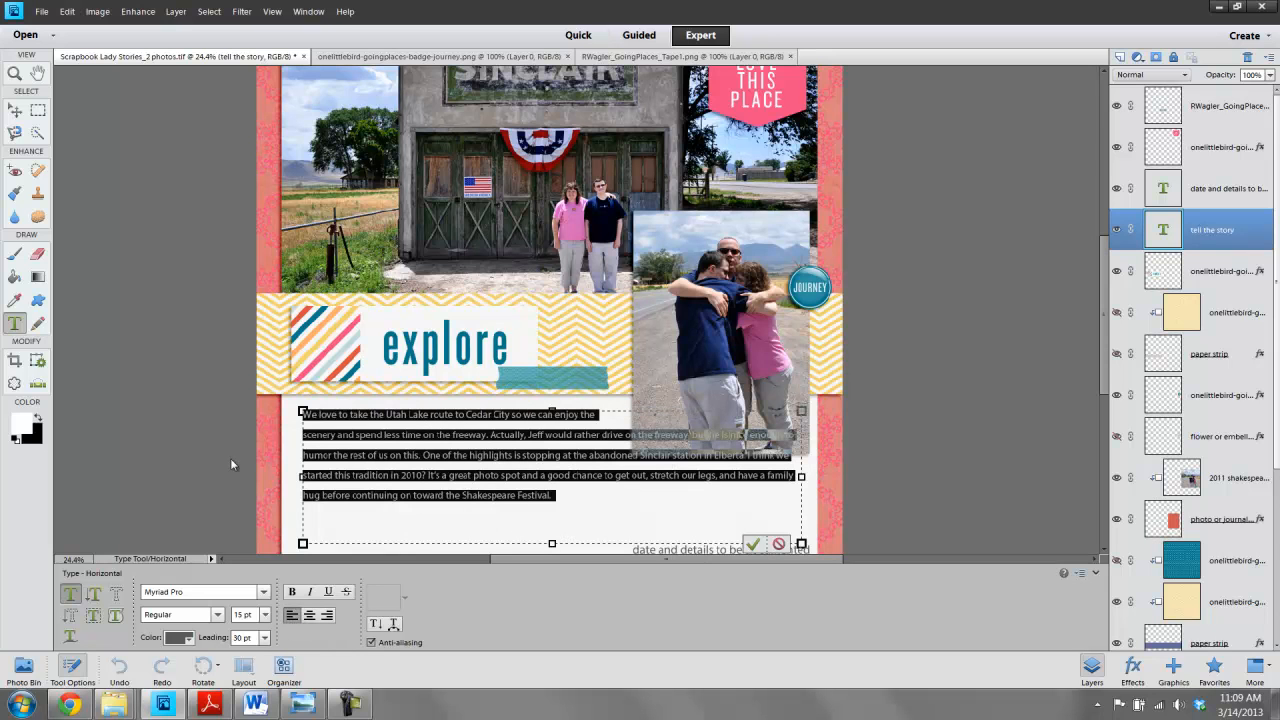
left_click(15, 110)
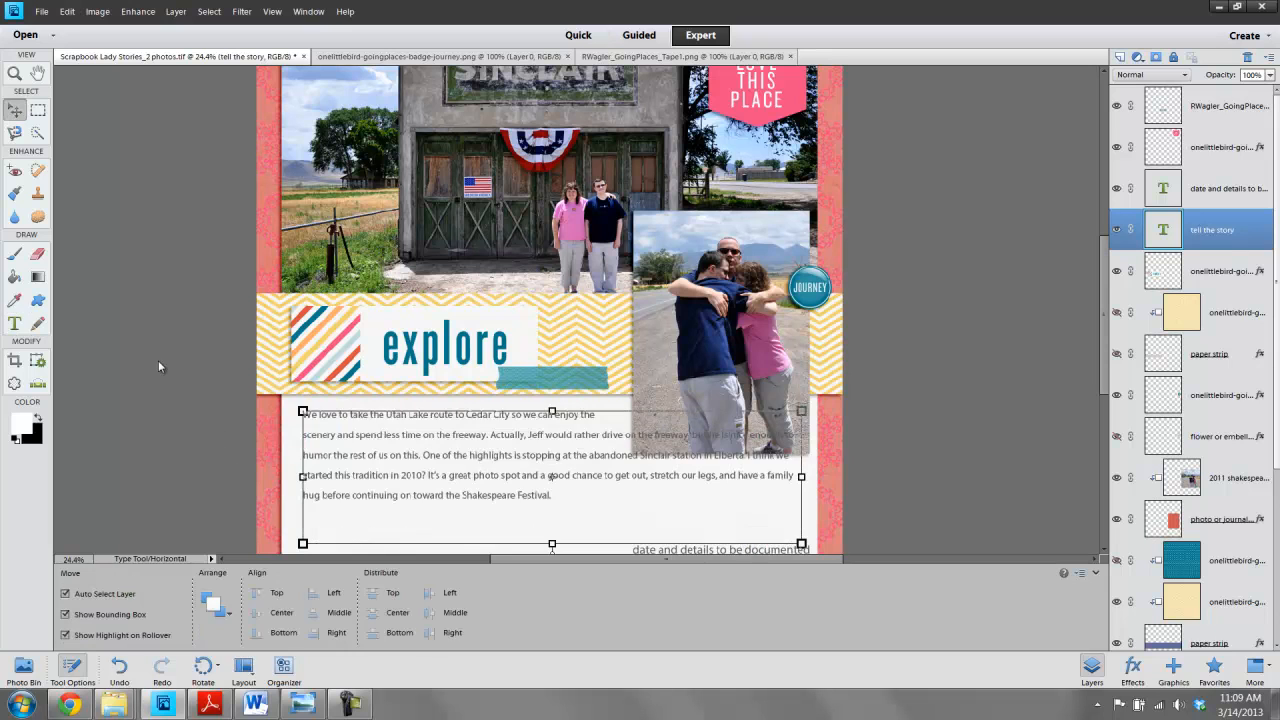
- Insert line breaks after 'would rather' and after 'rest of us on this.' in the journaling text
double_click(600, 416)
left_click(604, 436)
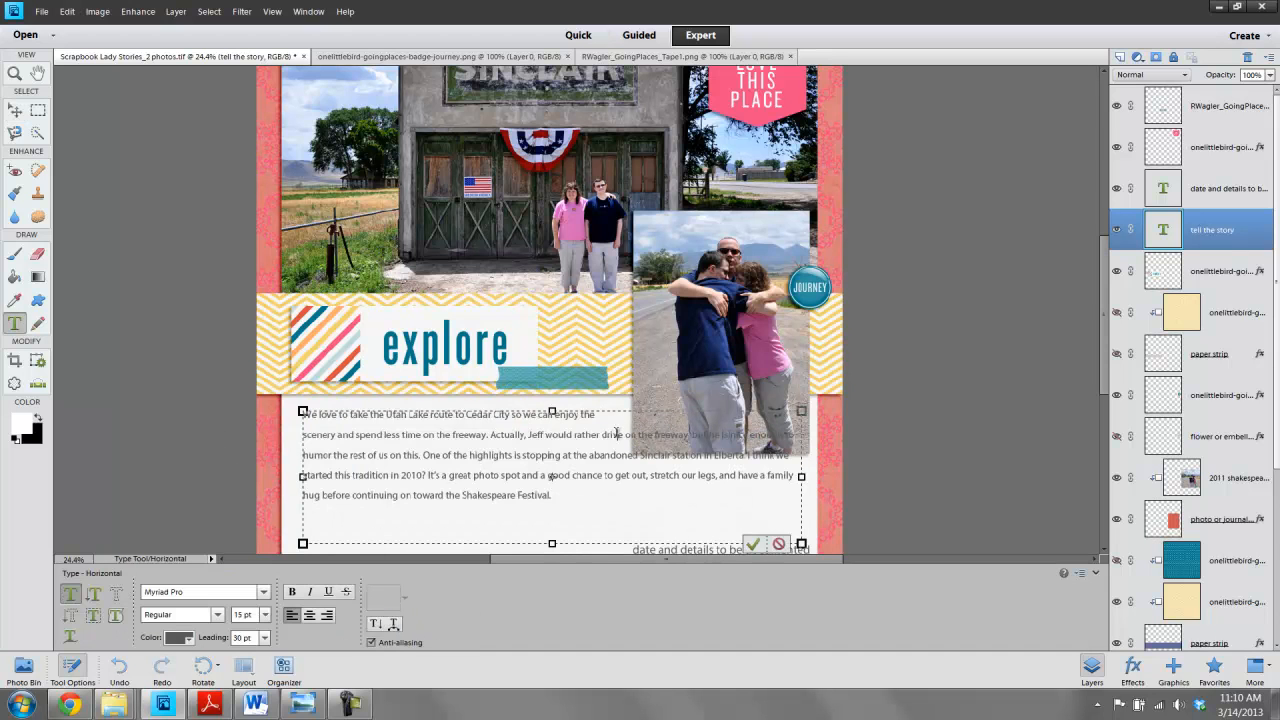
key("Return")
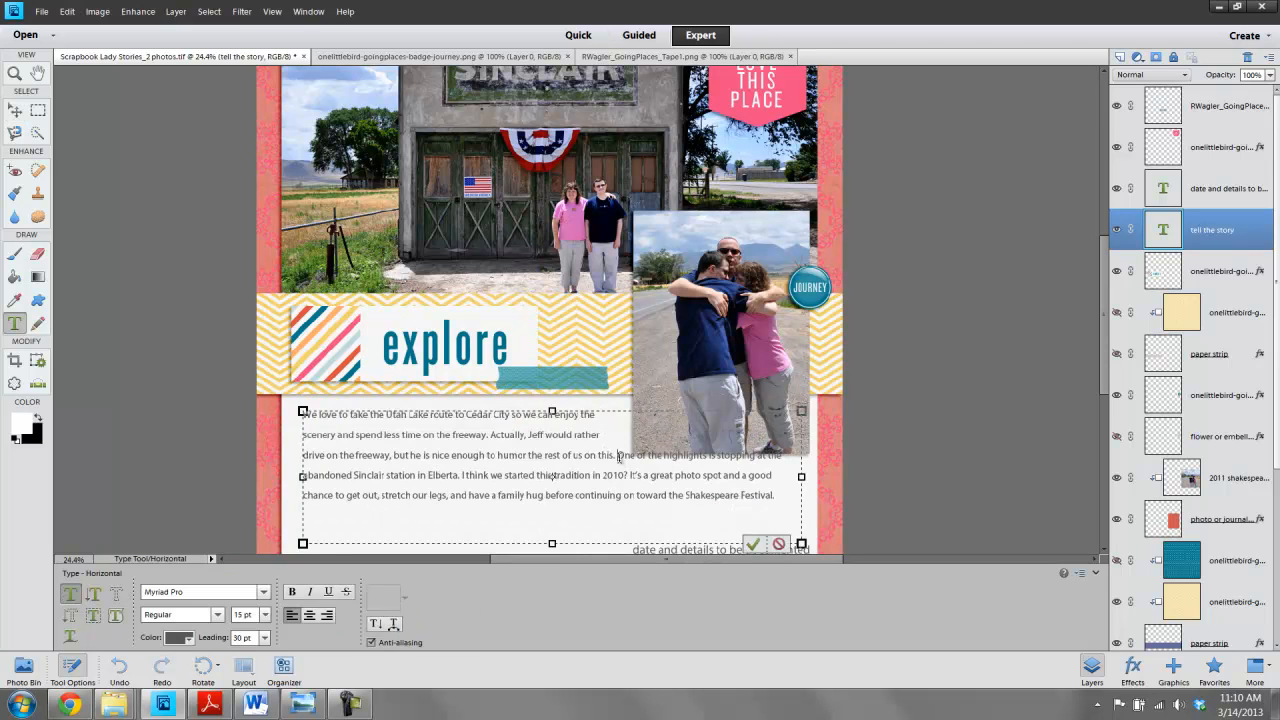
left_click(619, 456)
key("Return")
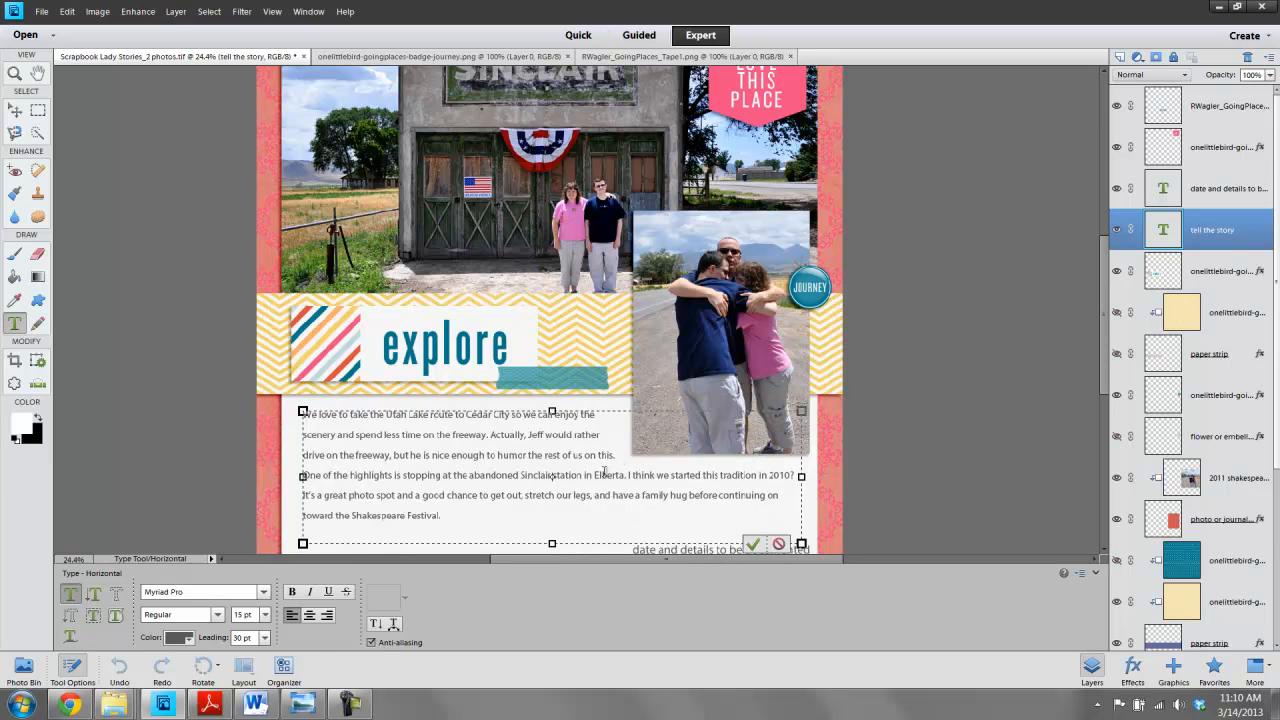
left_click(753, 545)
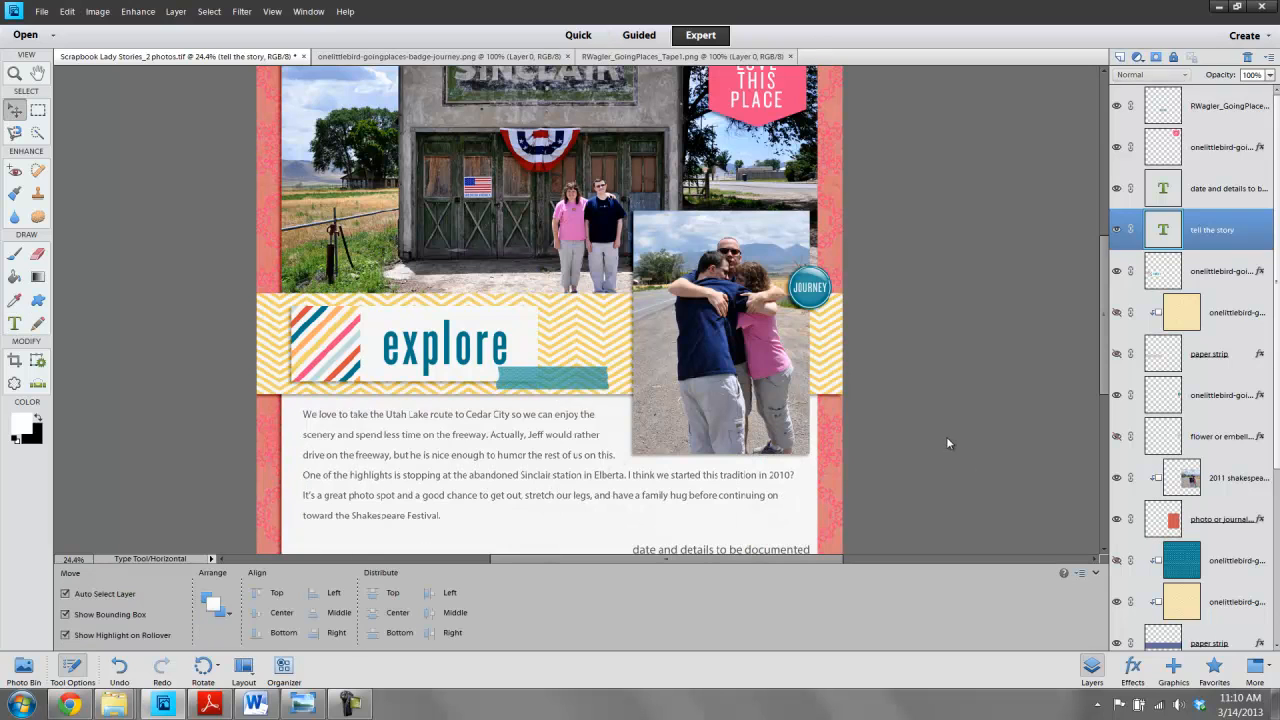
- Select the journaling text layer and set the whole paragraph to 18 pt
left_click(948, 437)
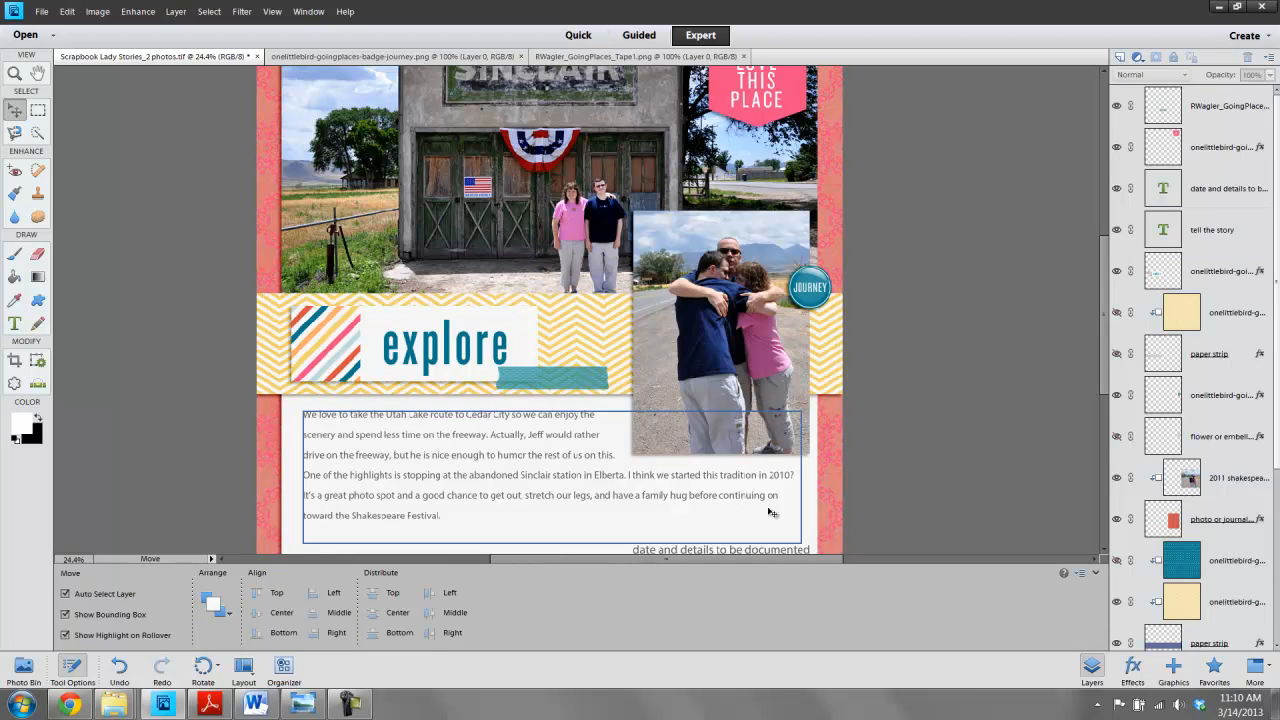
left_click(455, 520)
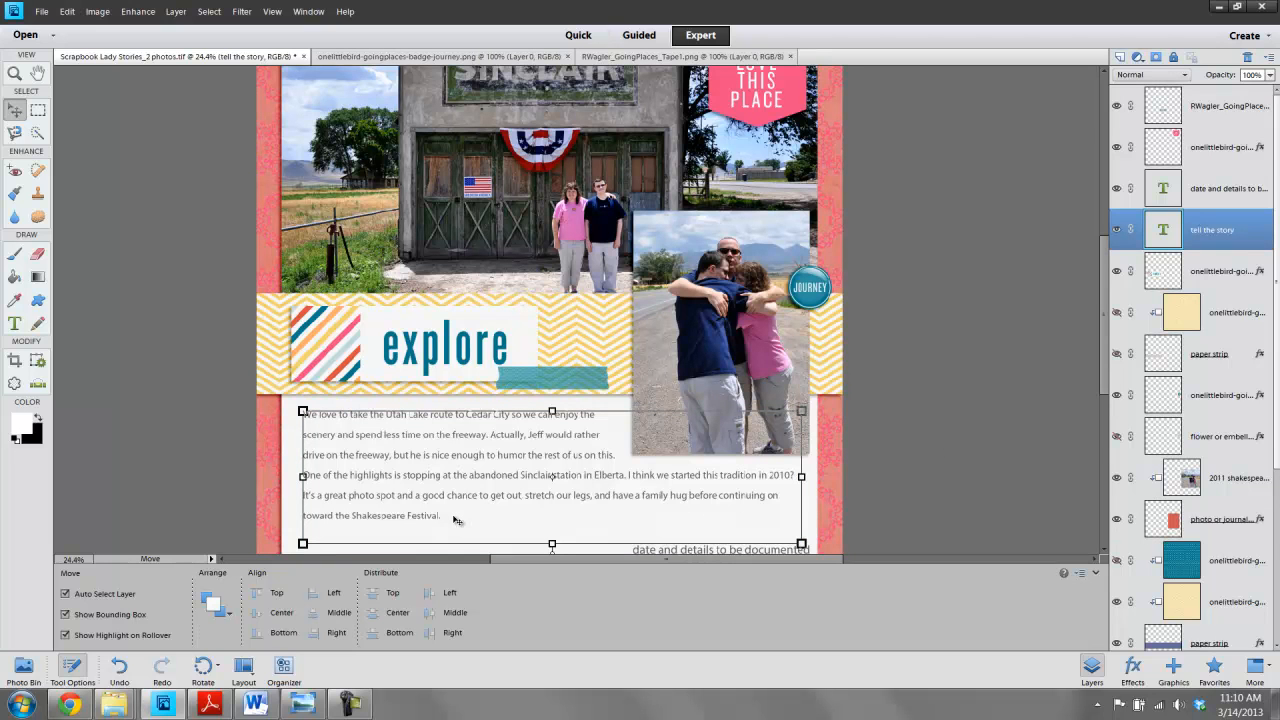
double_click(398, 491)
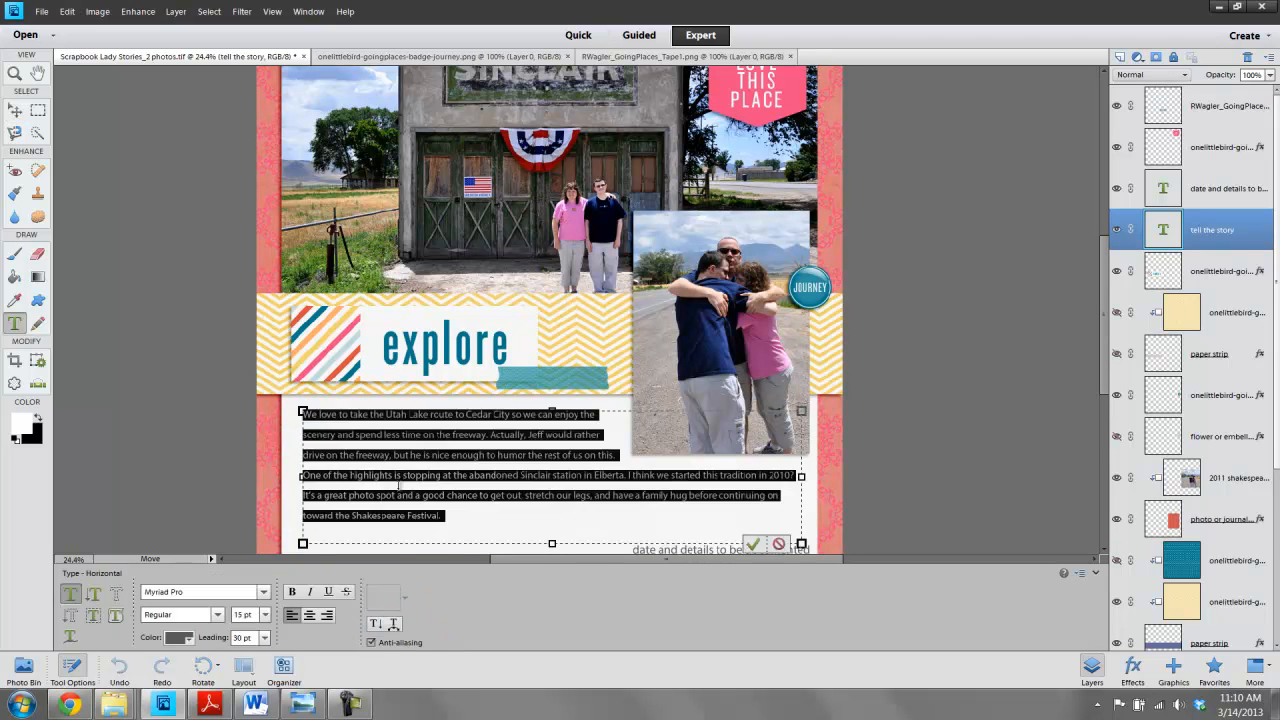
left_click(266, 615)
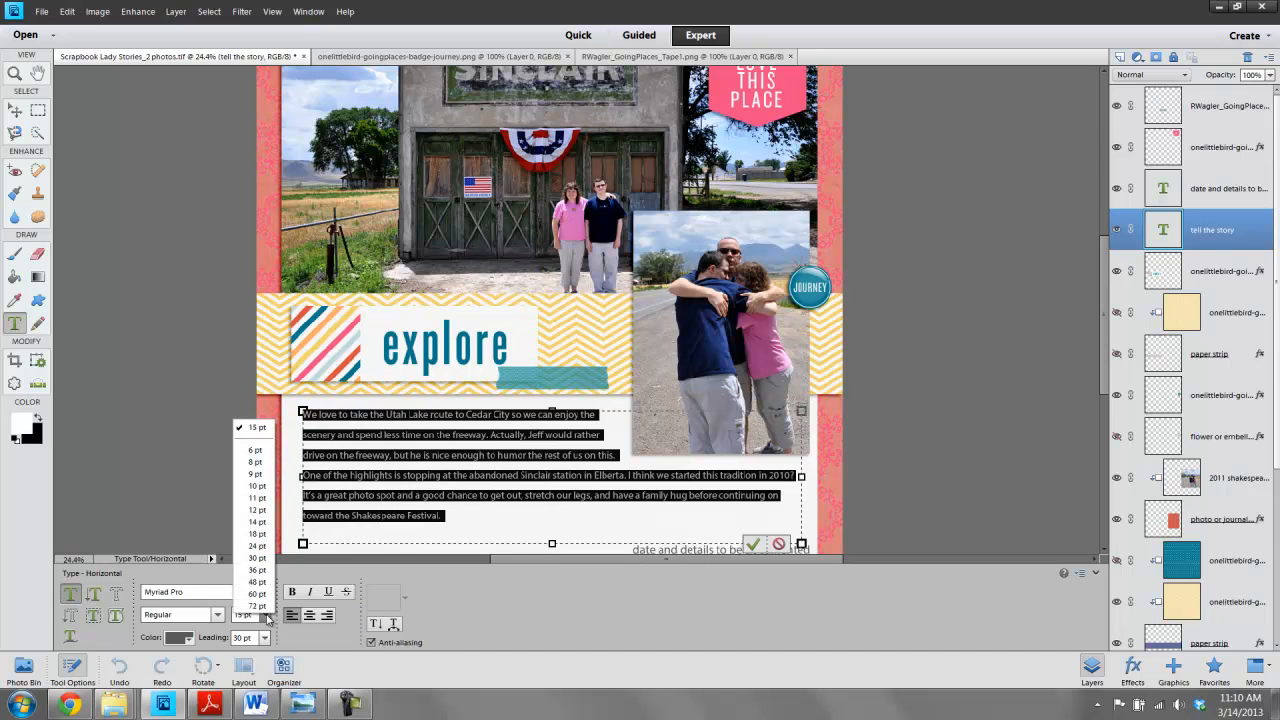
left_click(257, 533)
- Rewrap the journaling lines with breaks after 'so we can' and after 'Actually,' removing the old breaks
left_click(648, 496)
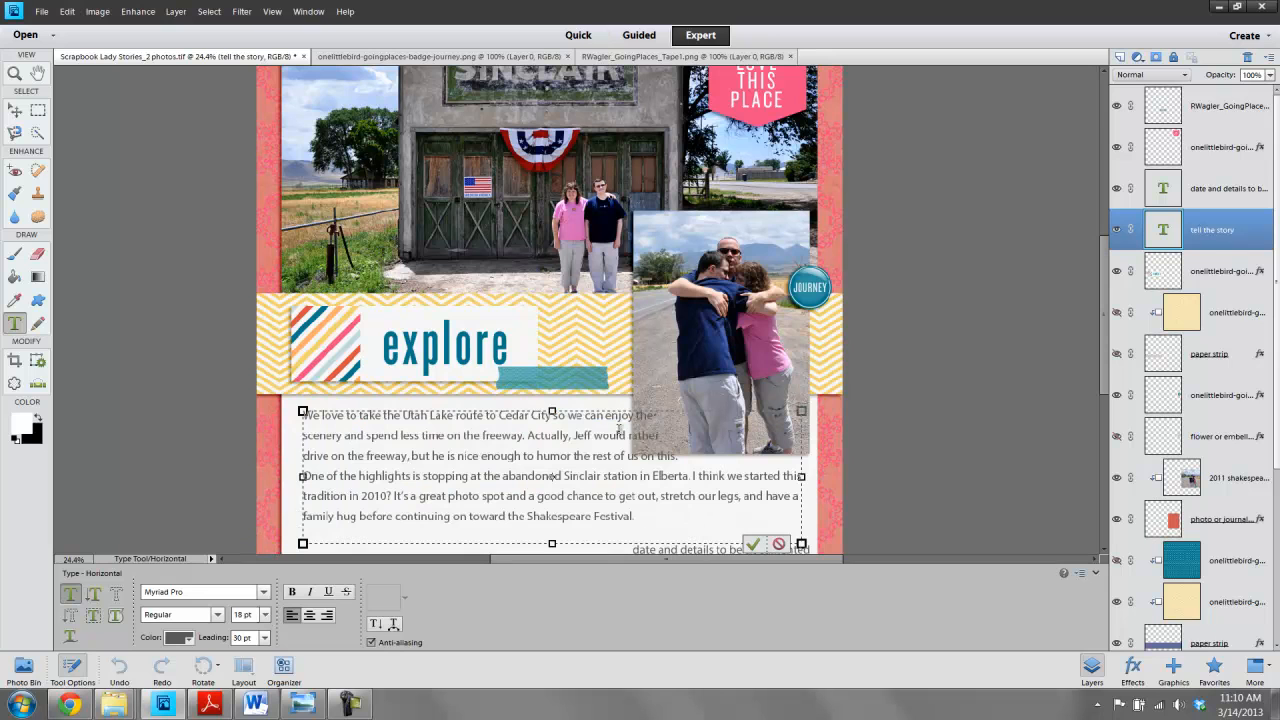
key("Return")
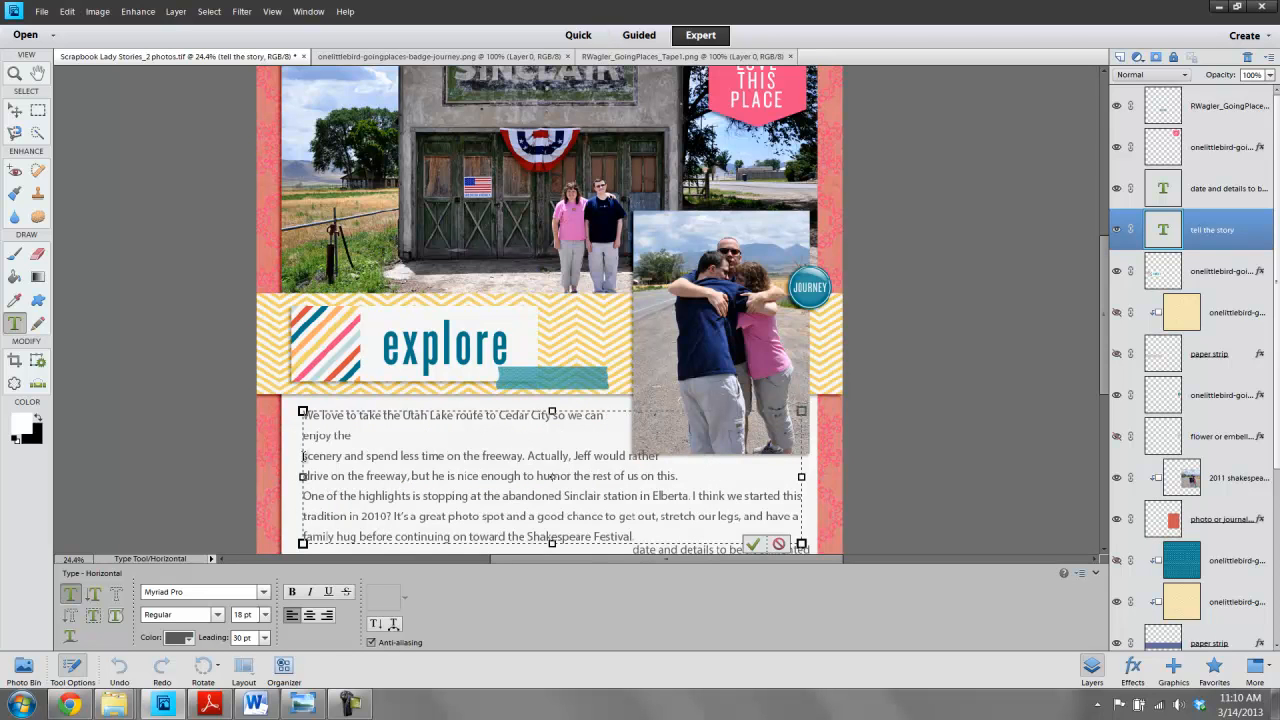
key("BackSpace")
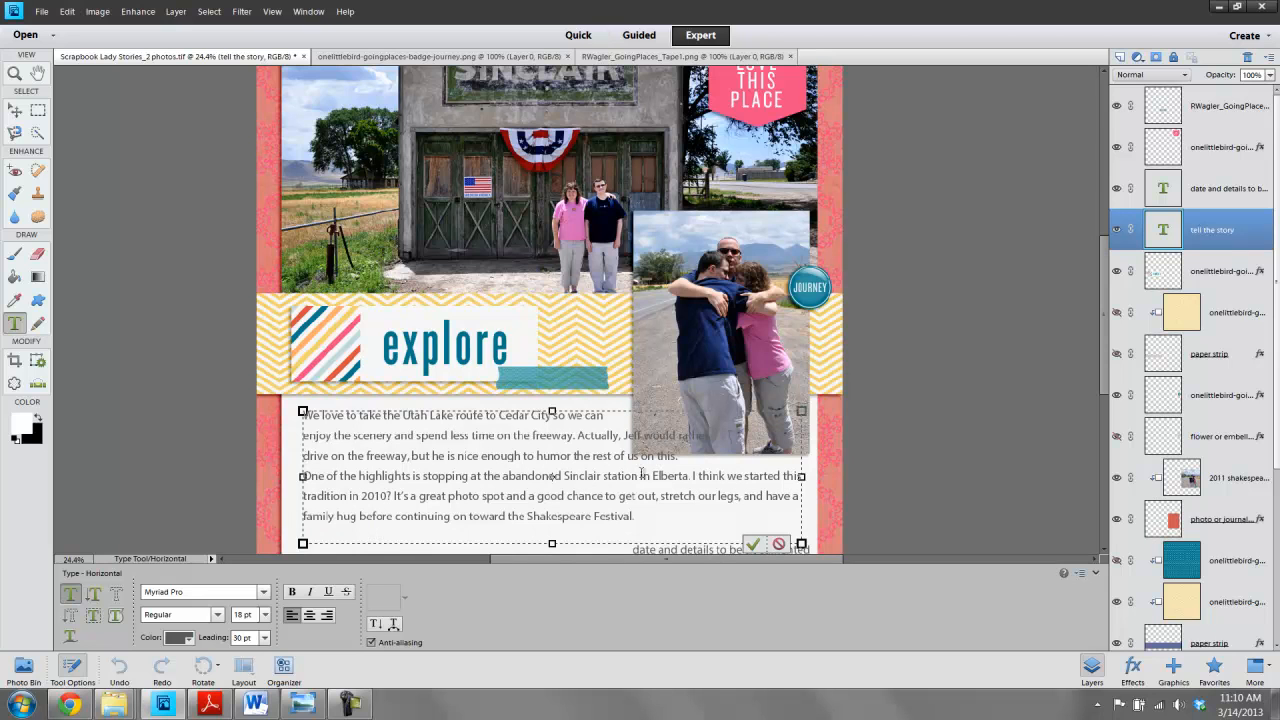
left_click(623, 435)
key("Return")
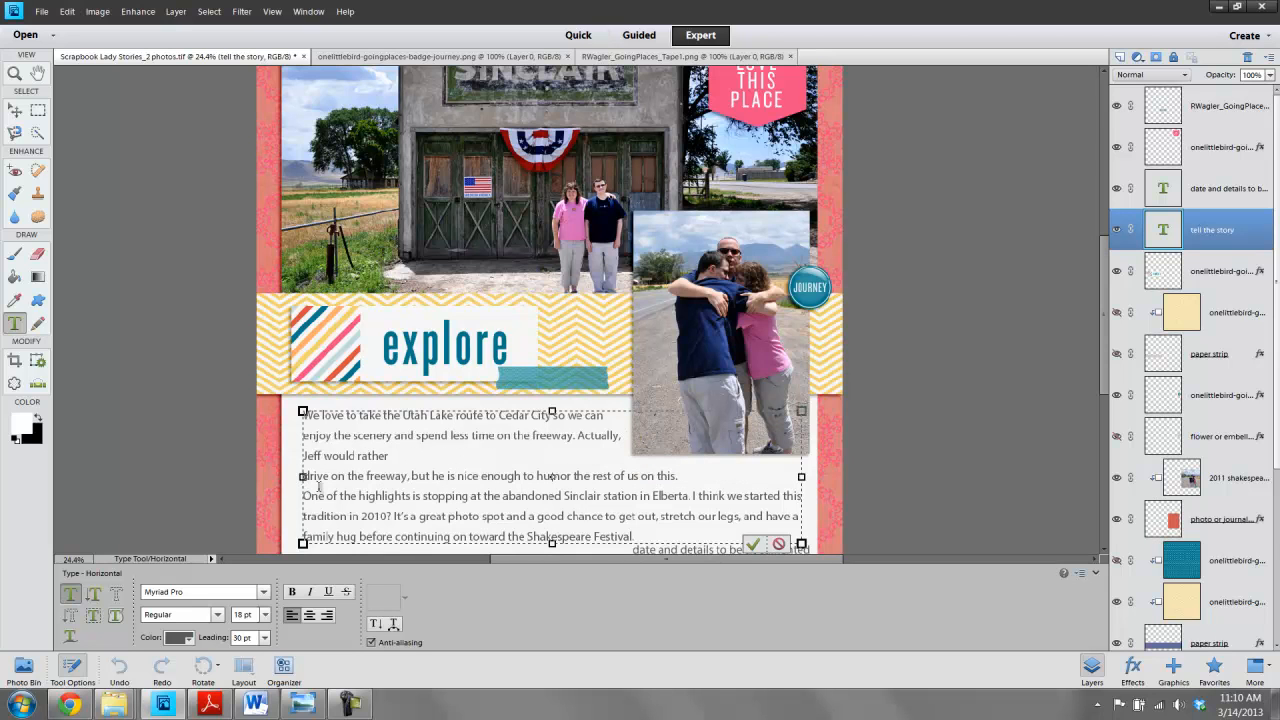
key("BackSpace")
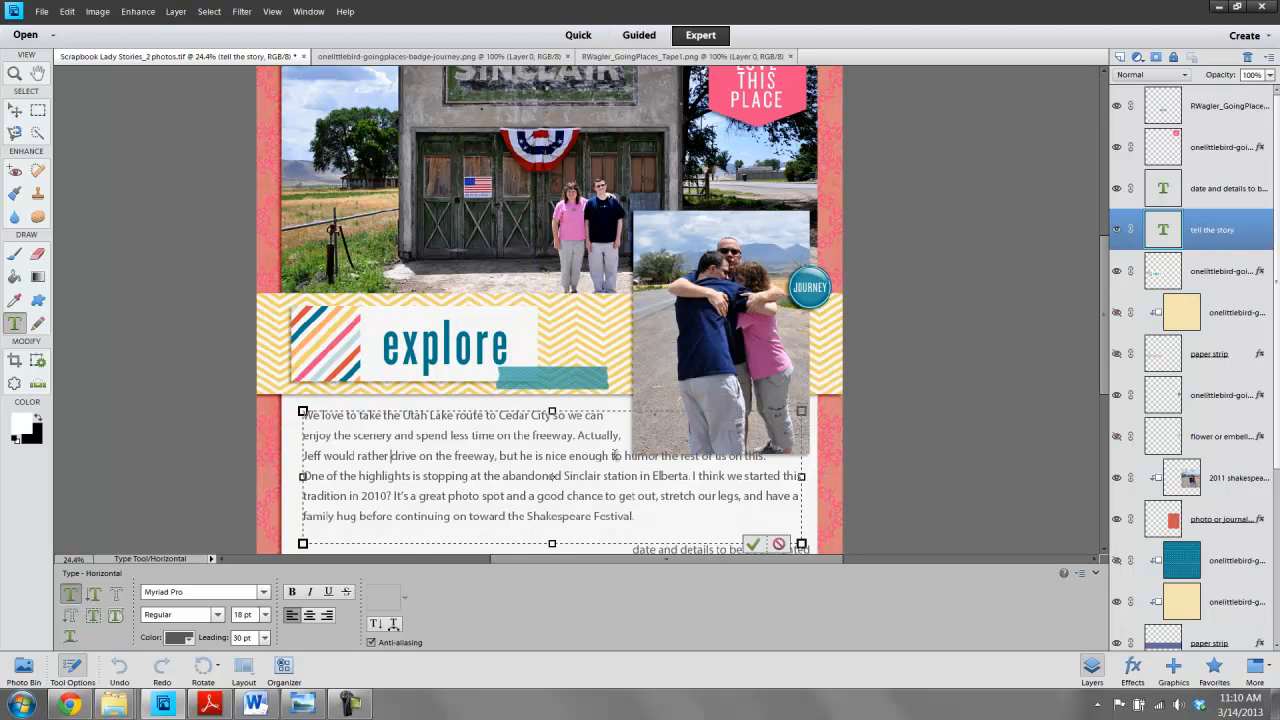
- Break the line after 'nice enough to', join the 'One of the highlights' sentence onto it, and commit the text
double_click(618, 456)
left_click(624, 456)
key("Return")
left_click(306, 497)
key("BackSpace")
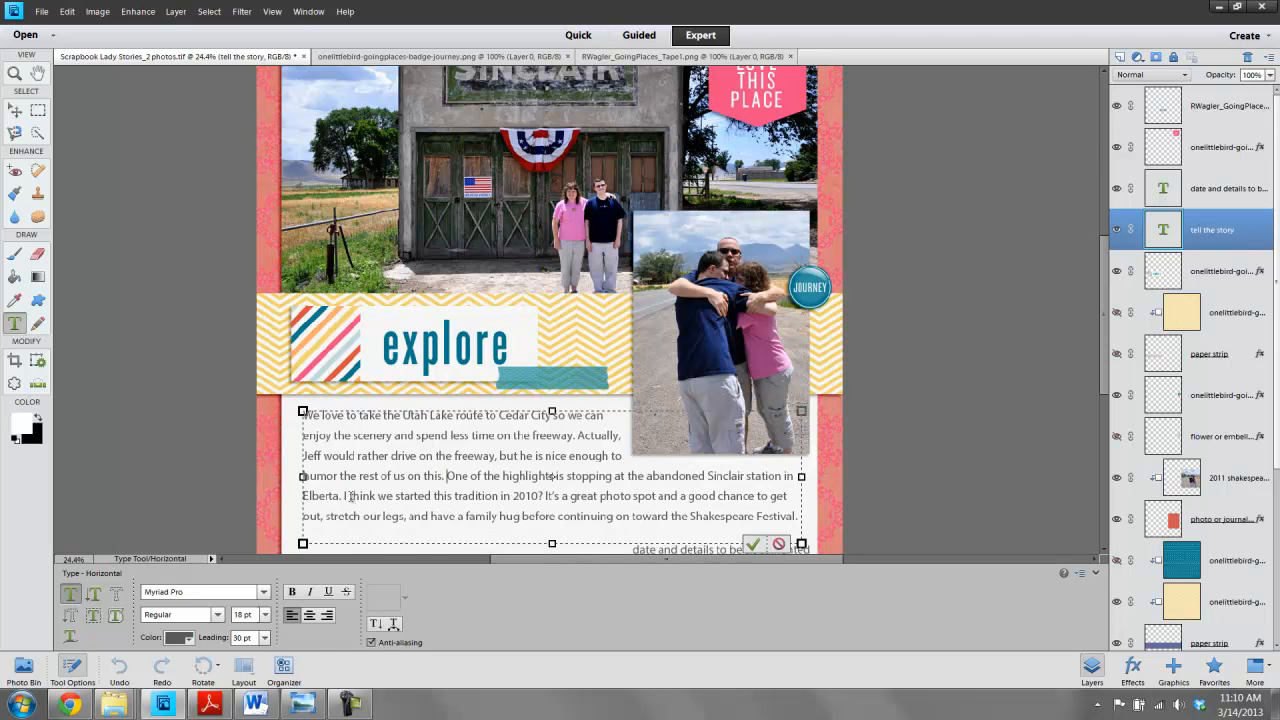
left_click(754, 545)
key("v")
left_click(935, 436)
key("ctrl+0")
scroll(934, 434, "up", 1)
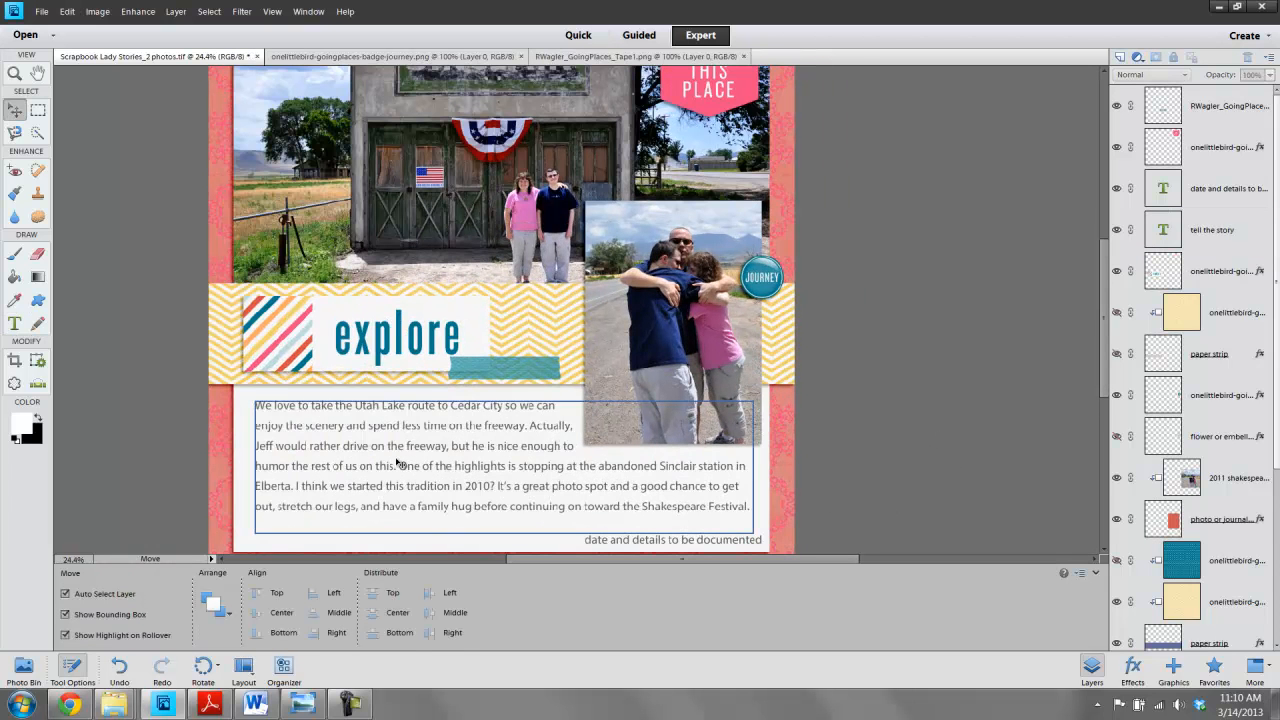
double_click(500, 470)
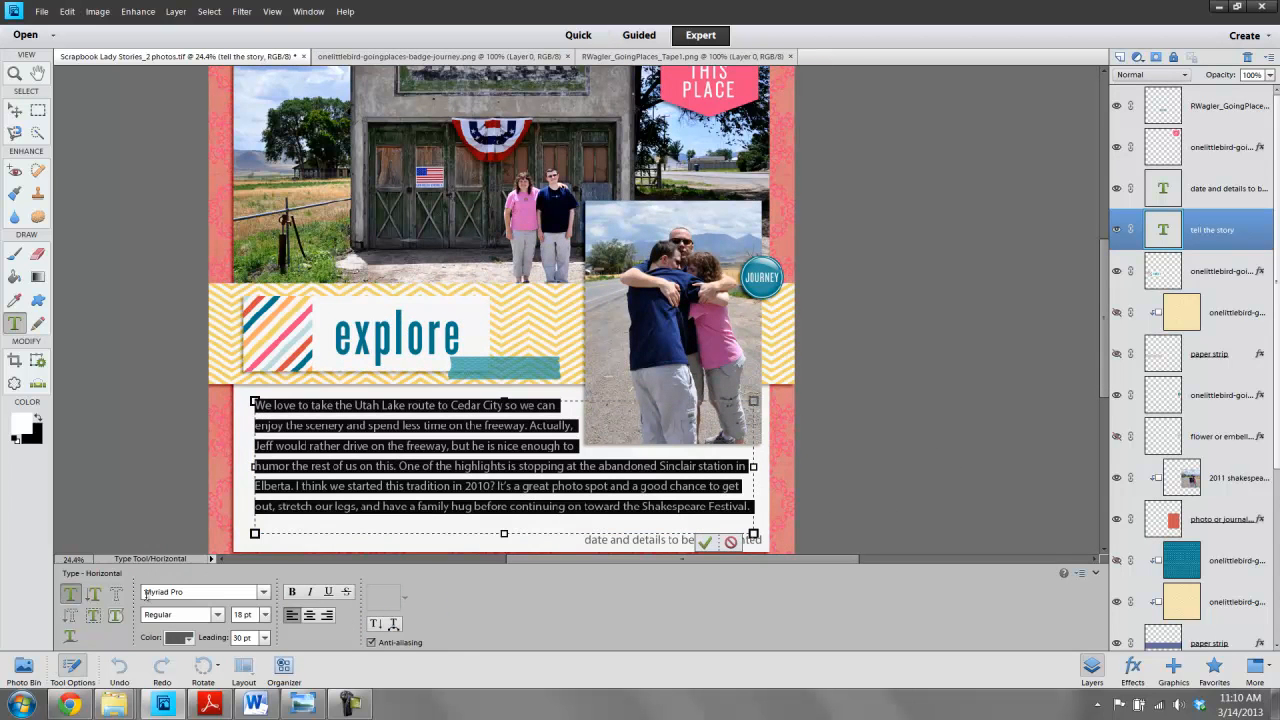
left_click(704, 542)
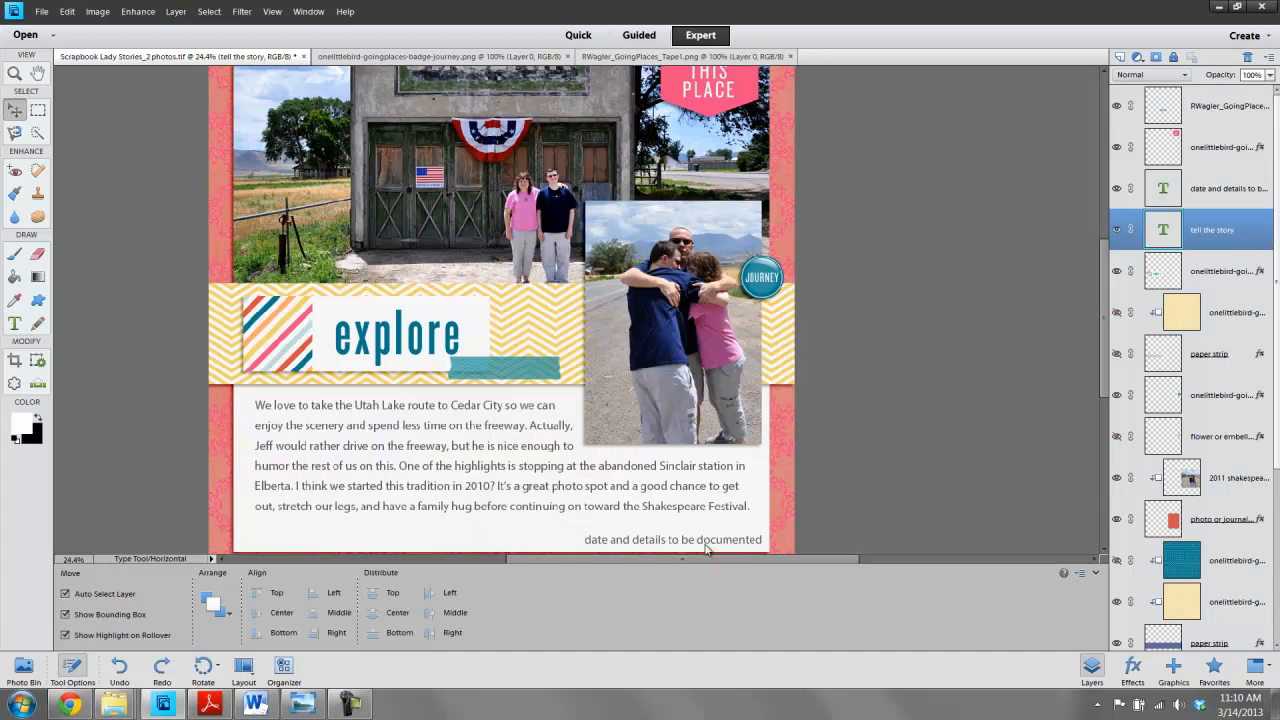
- Replace the 'date and details to be documented' placeholder with July 12, 2011
left_click(874, 433)
double_click(685, 545)
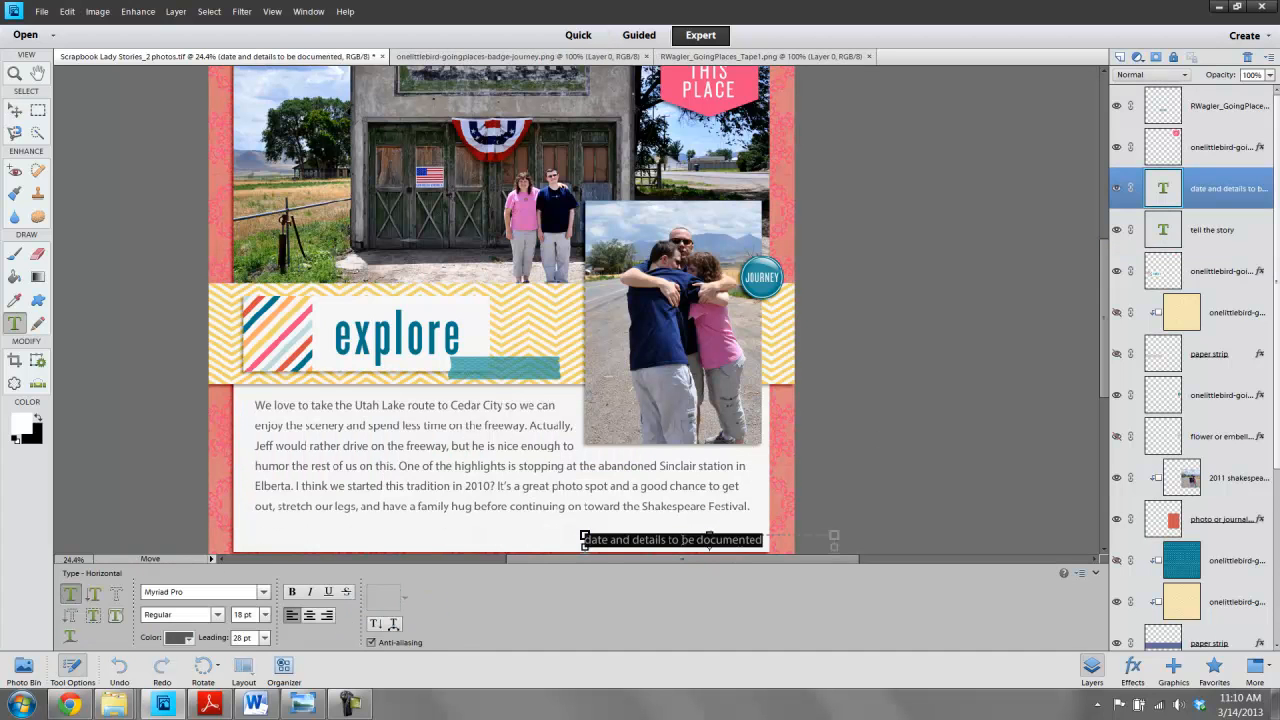
key("BackSpace")
type("July")
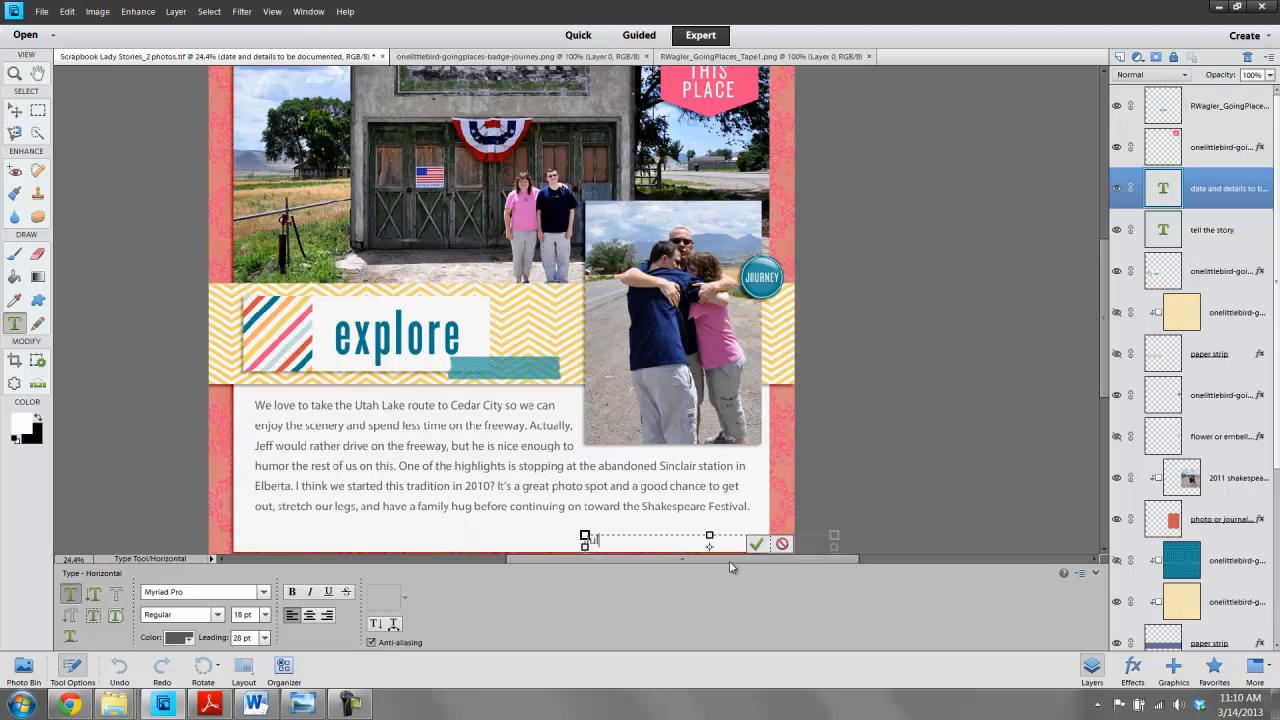
type(" 12, 2011")
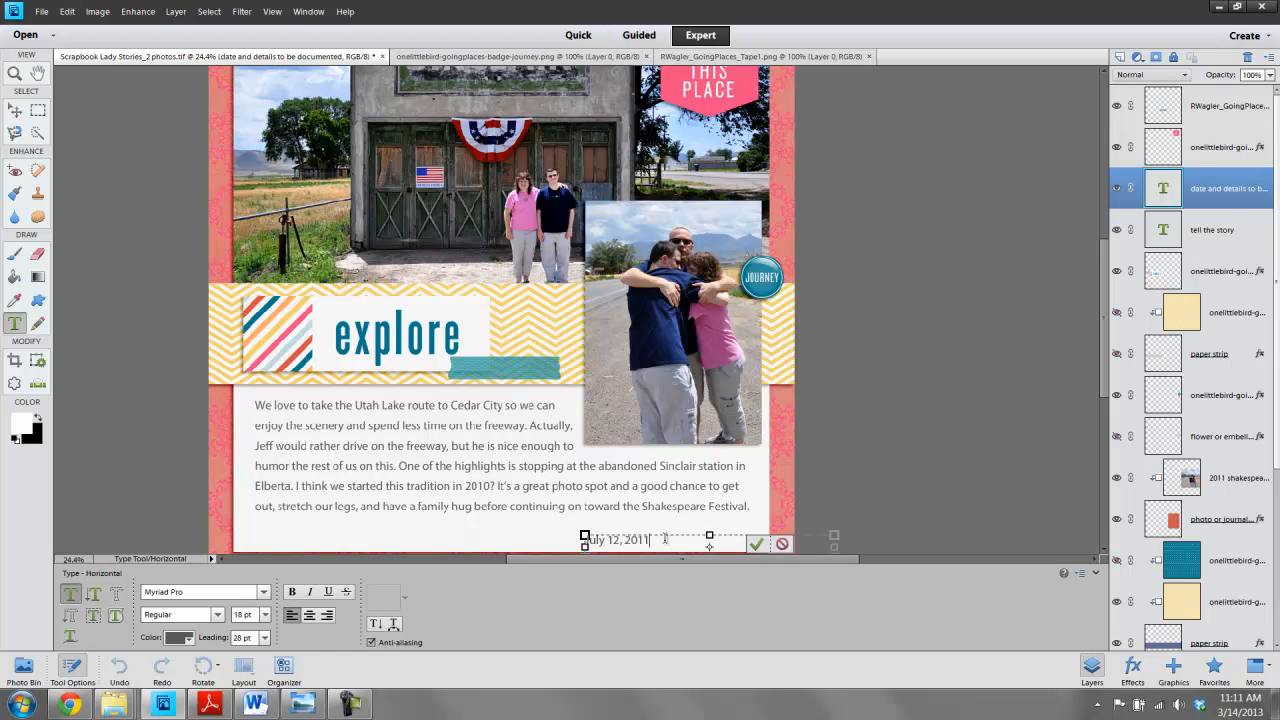
- Set the date text size to 30 pt and commit it
left_click_drag(663, 539, 511, 565)
left_click(265, 615)
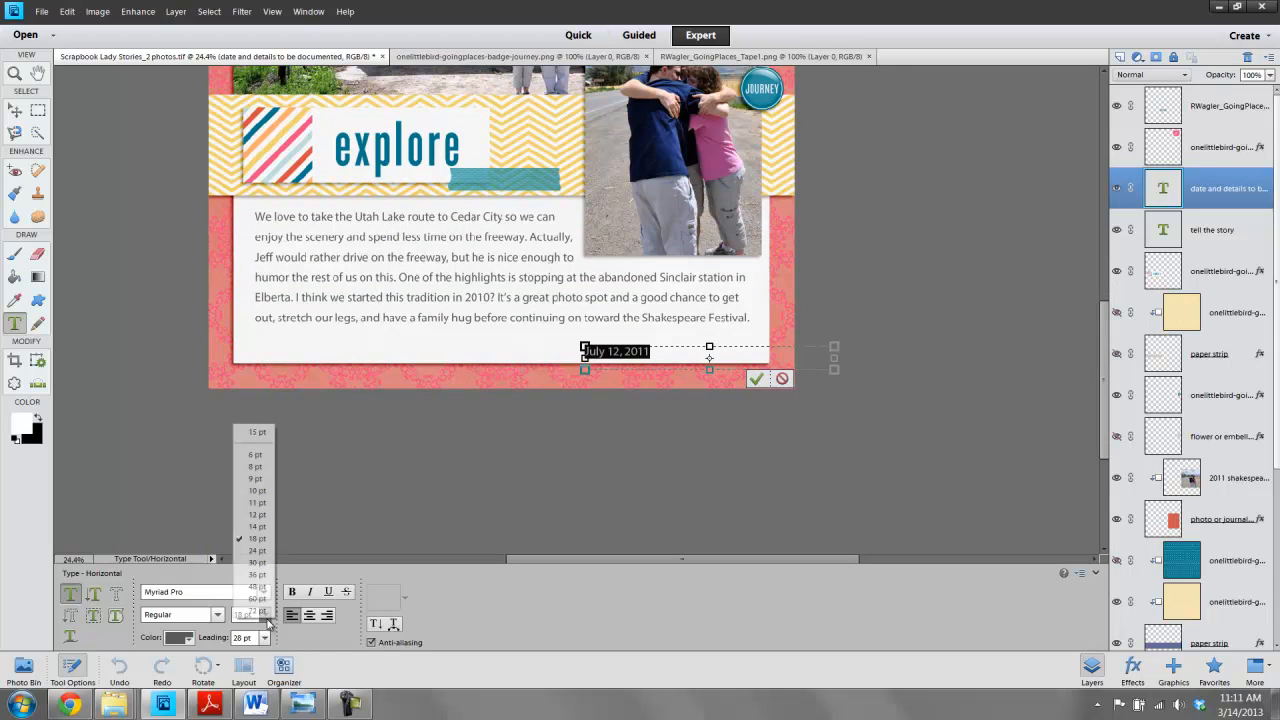
left_click(258, 563)
left_click(755, 379)
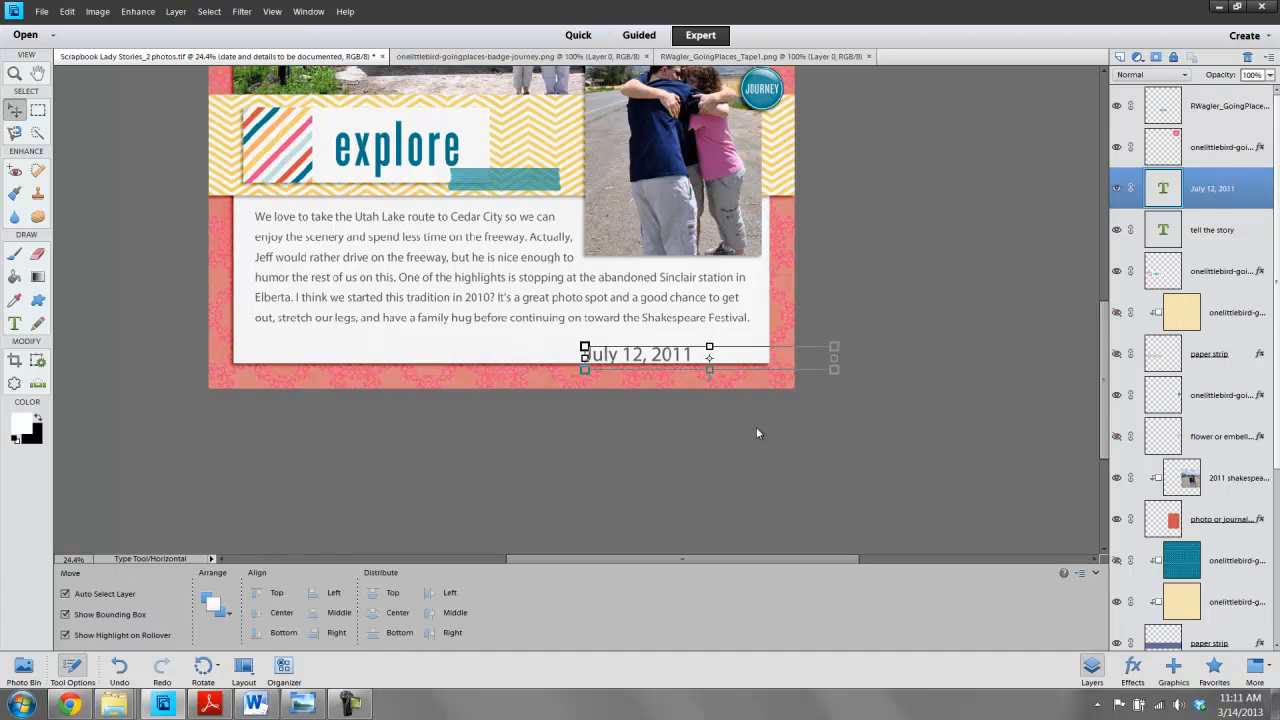
- Nudge the date text right and up to sit in the journaling block's bottom-right corner
left_click(657, 359)
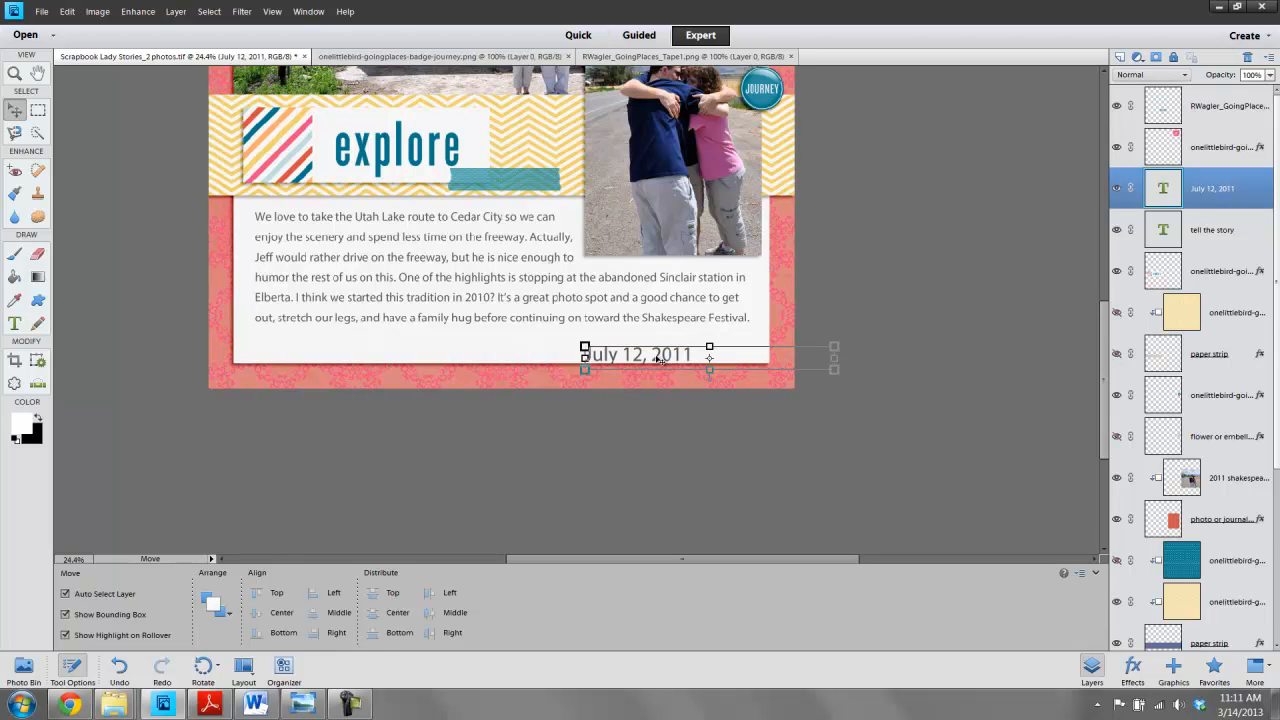
key("Right")
key("Right")
key("Right")
key("Right")
key("Right")
key("Right")
key("Right")
key("Right")
key("Right")
key("Right")
key("Right")
key("Right")
key("Right")
key("Right")
key("Right")
key("Right")
key("Right")
key("Right")
key("Right")
key("Right")
key("Right")
key("Right")
key("Right")
key("Right")
key("Right")
key("Right")
key("Right")
key("Right")
key("Right")
key("Right")
key("Right")
key("Right")
key("Right")
key("Right")
key("Right")
key("Right")
key("Right")
key("Right")
key("Right")
key("Right")
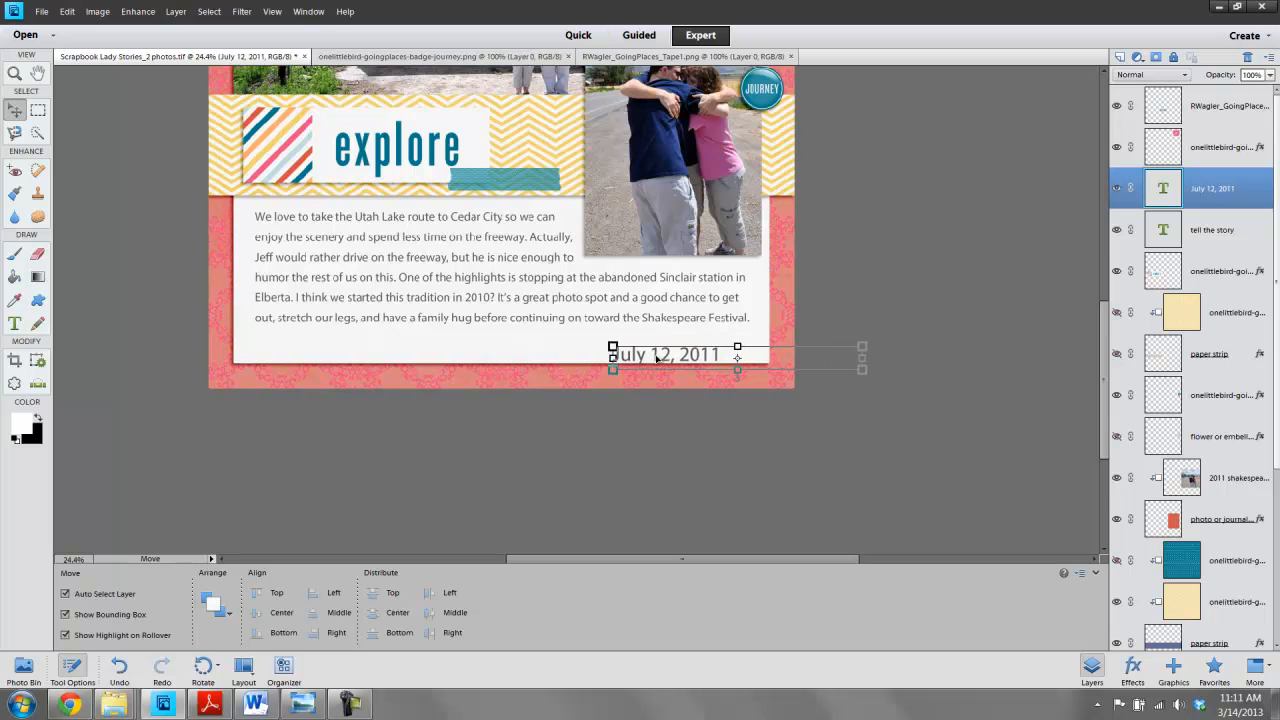
key("Right")
key("Right")
key("Right")
key("Right")
key("Right")
key("Right")
key("Right")
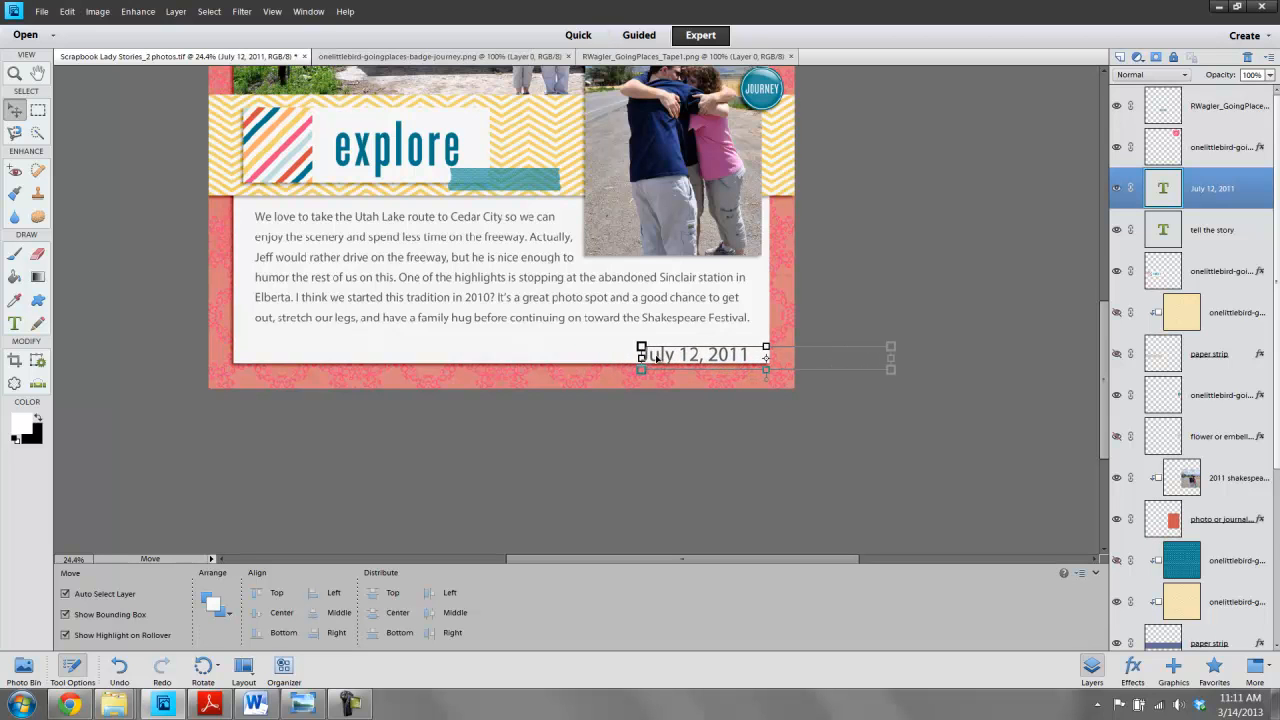
key("Up")
key("Up")
key("Up")
key("Up")
key("Up")
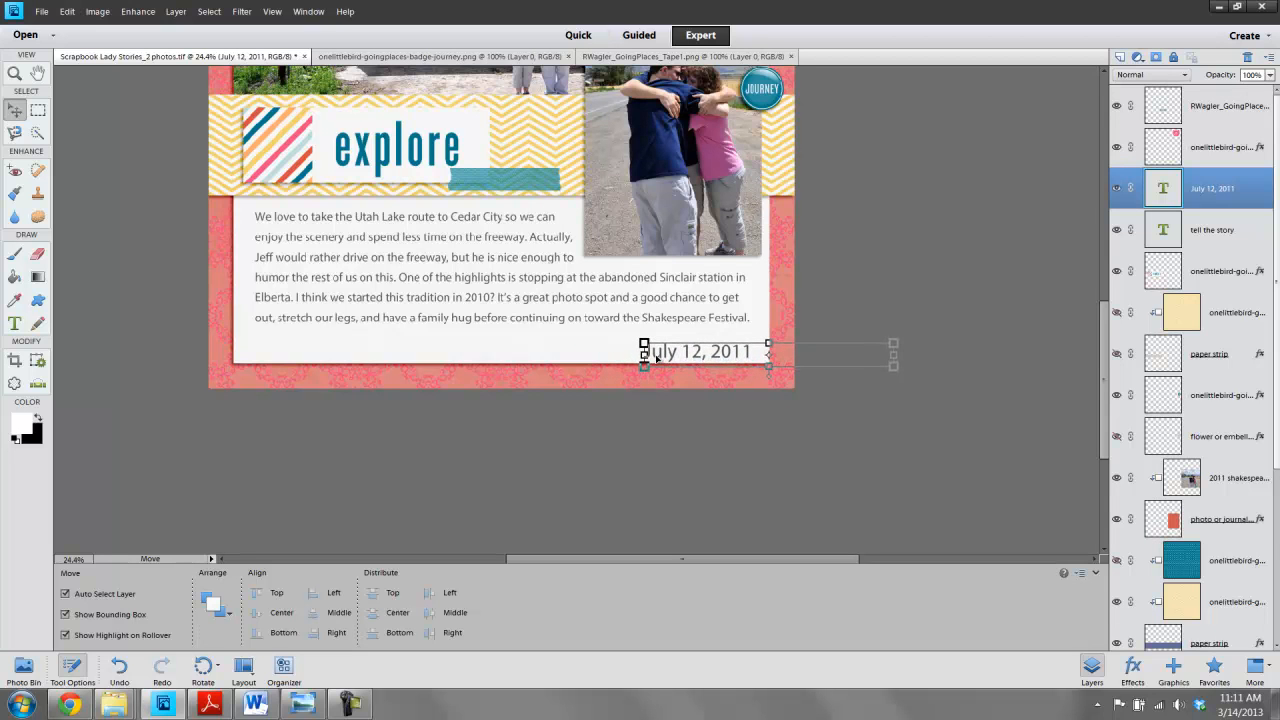
left_click(652, 470)
scroll(863, 425, "up", 5)
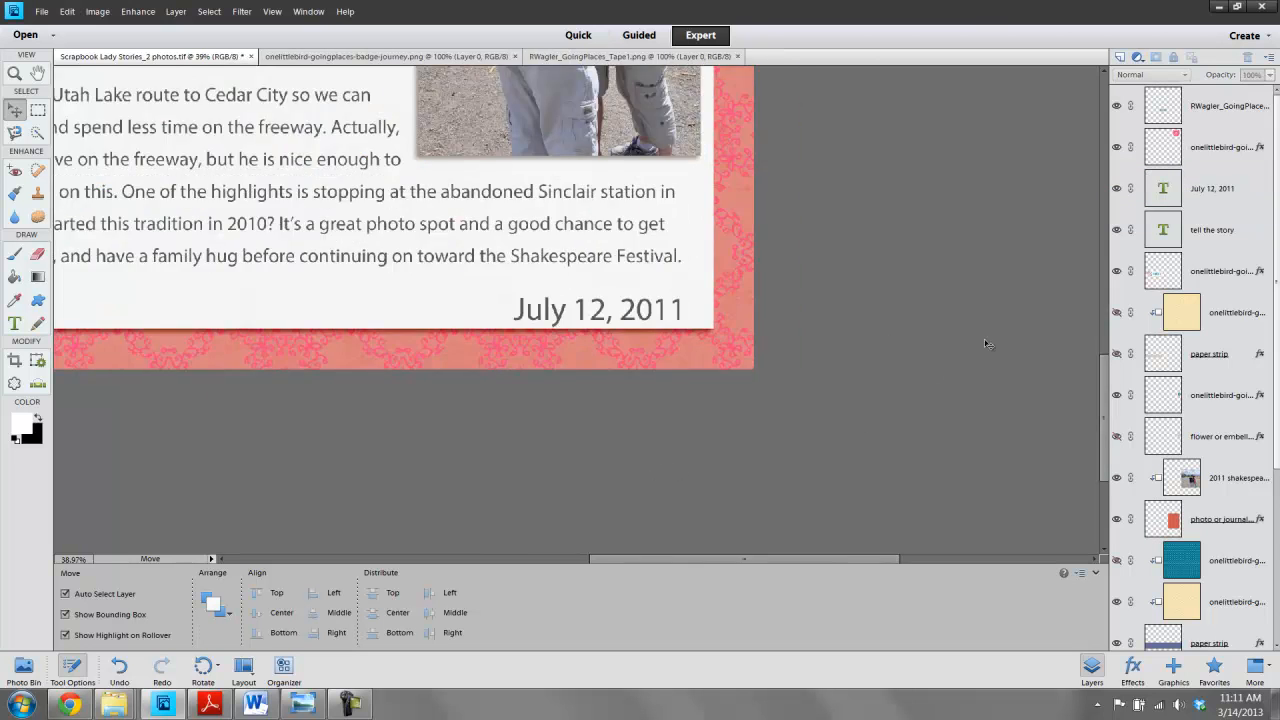
scroll(983, 341, "down", 6)
scroll(982, 340, "down", 2)
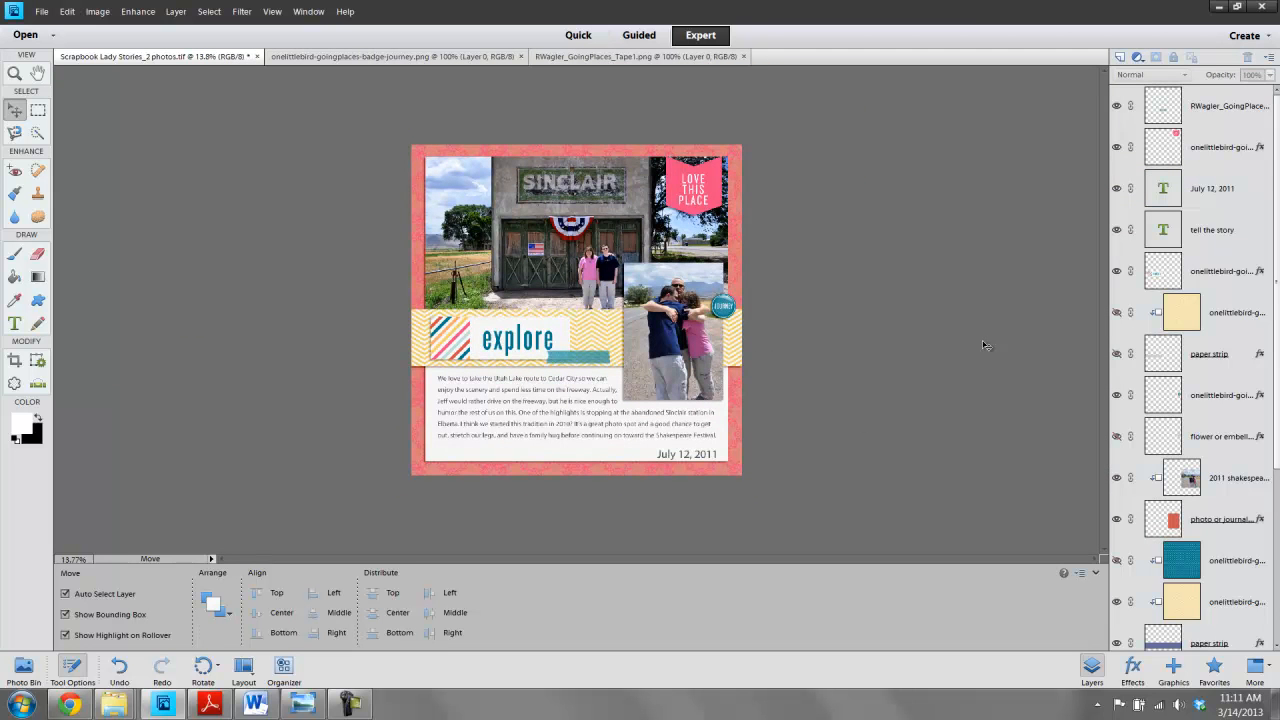
left_click(42, 12)
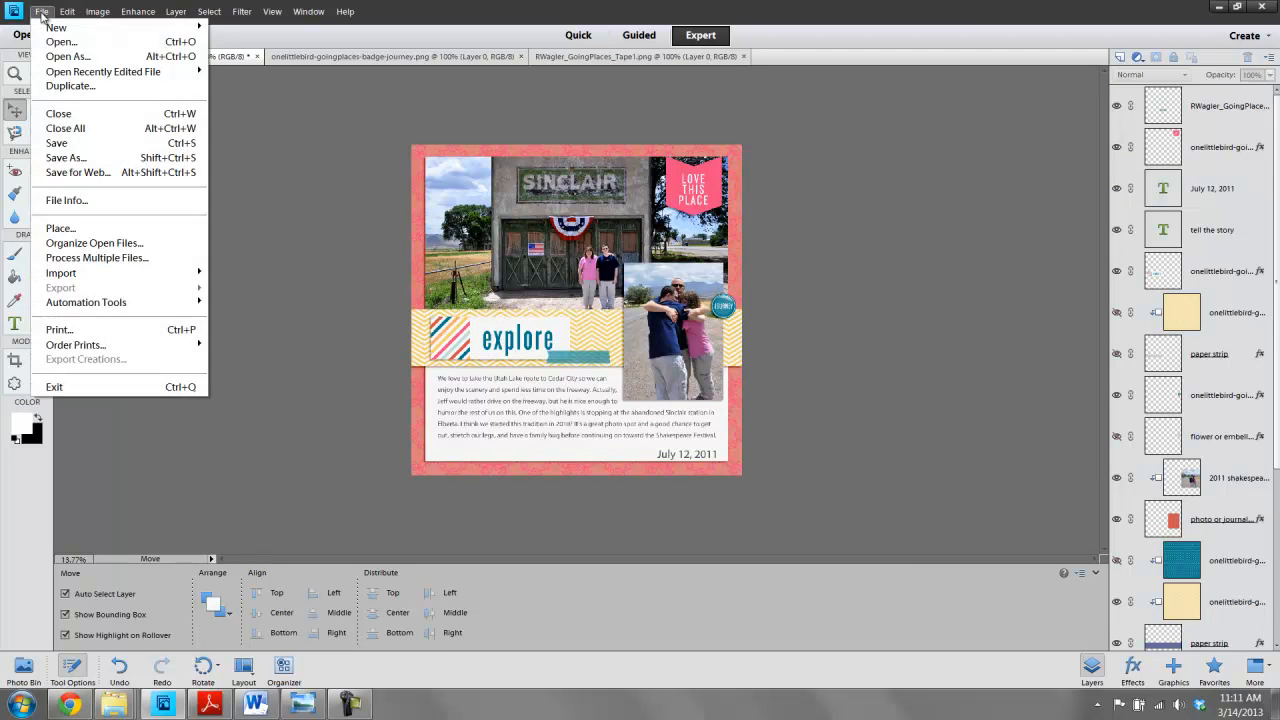
left_click(62, 157)
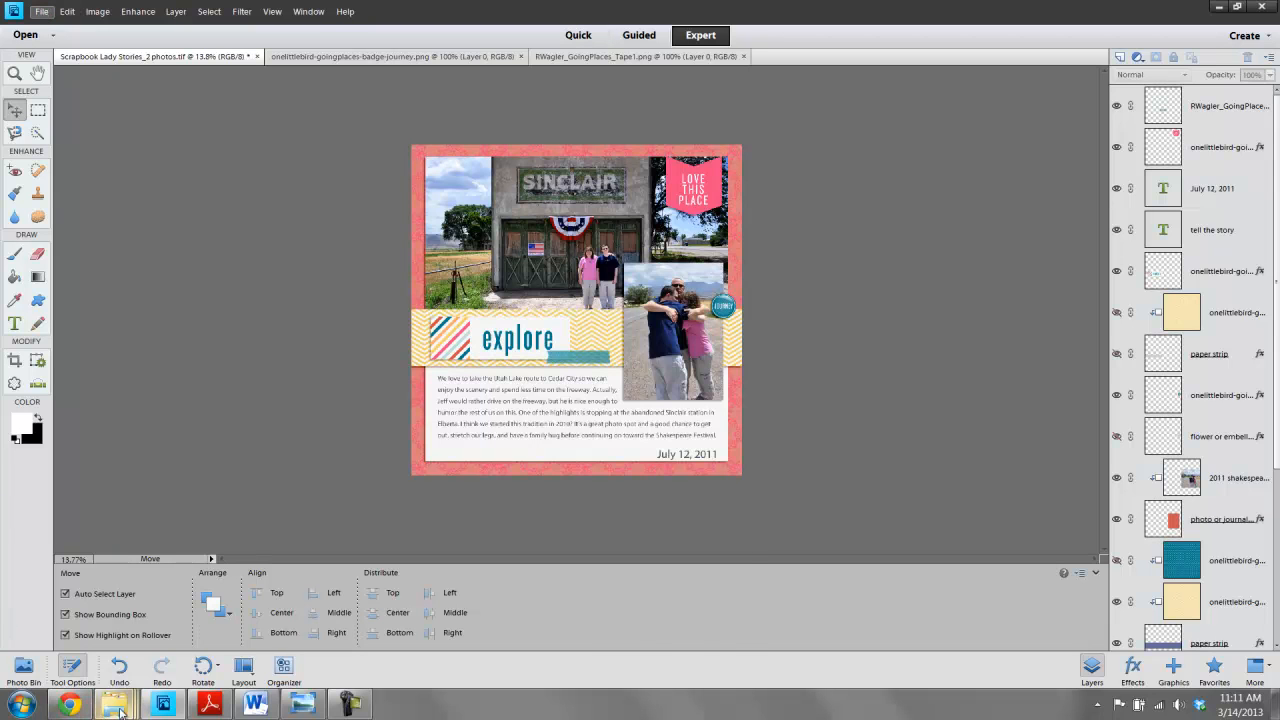
- Close the Scrapbook Lady Stories TIF, slides and 07 2011 folder windows
mouse_move(118, 708)
mouse_move(363, 569)
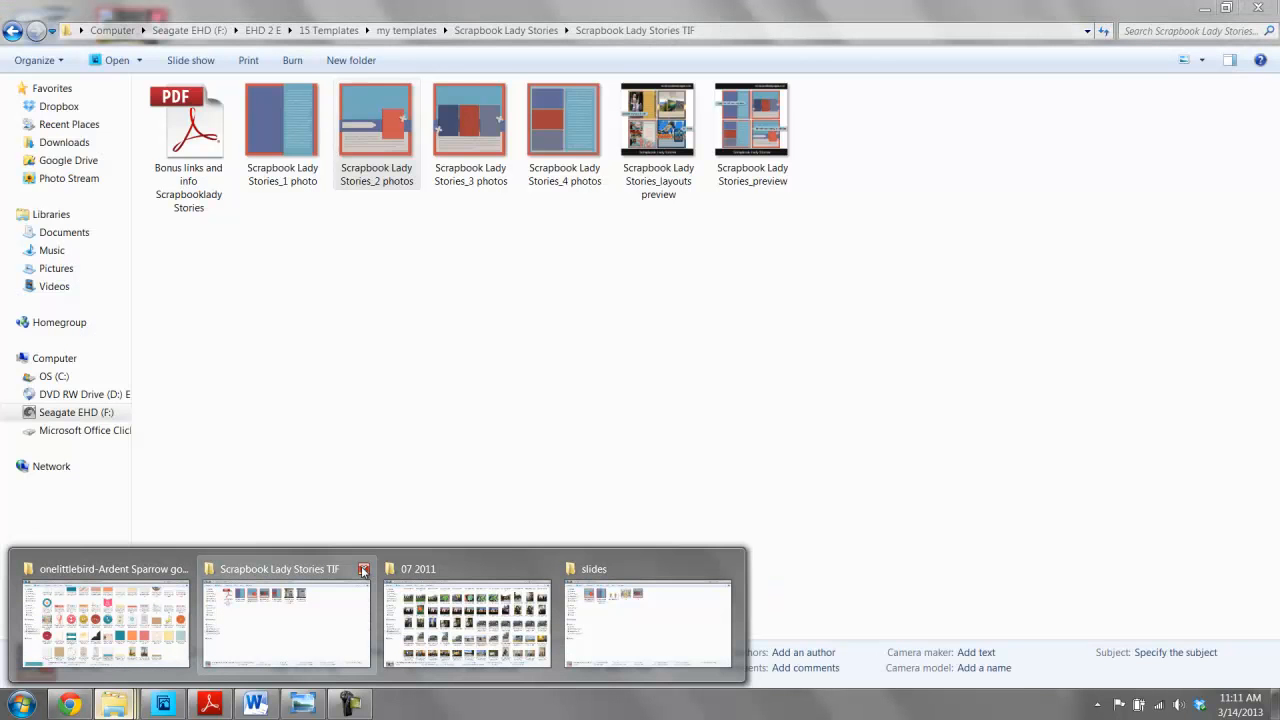
left_click(363, 569)
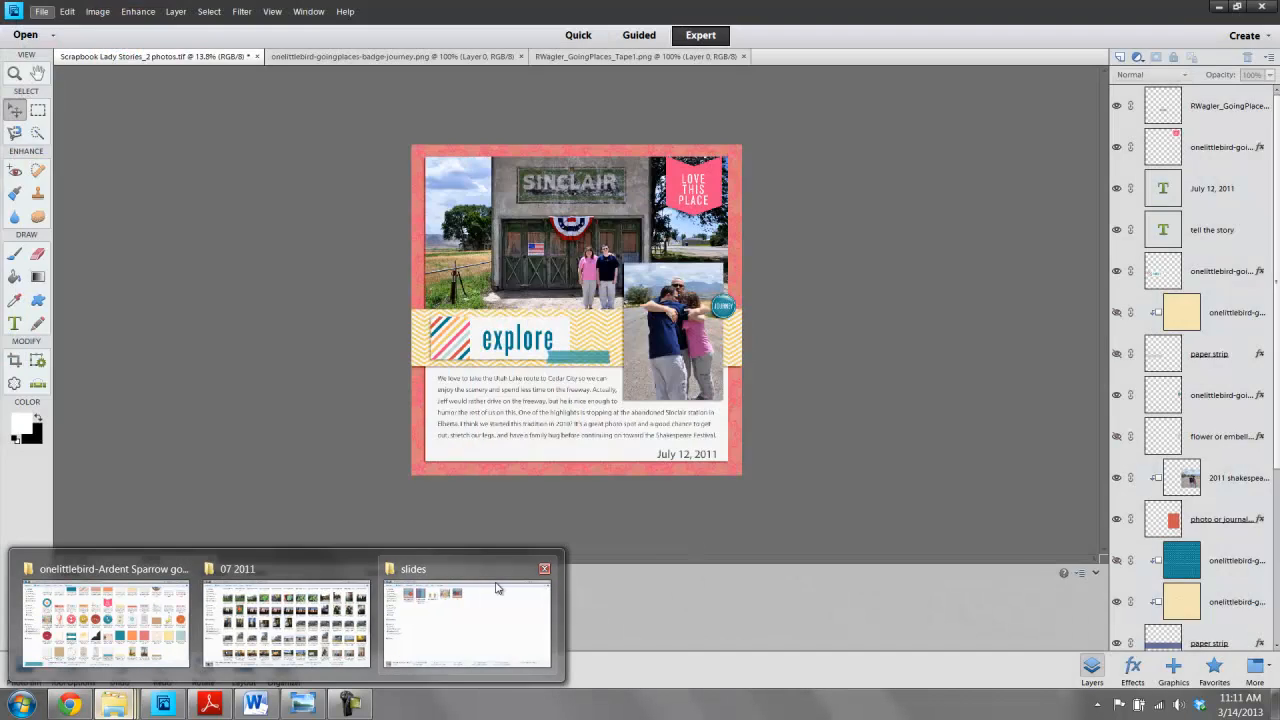
left_click(544, 569)
left_click(366, 569)
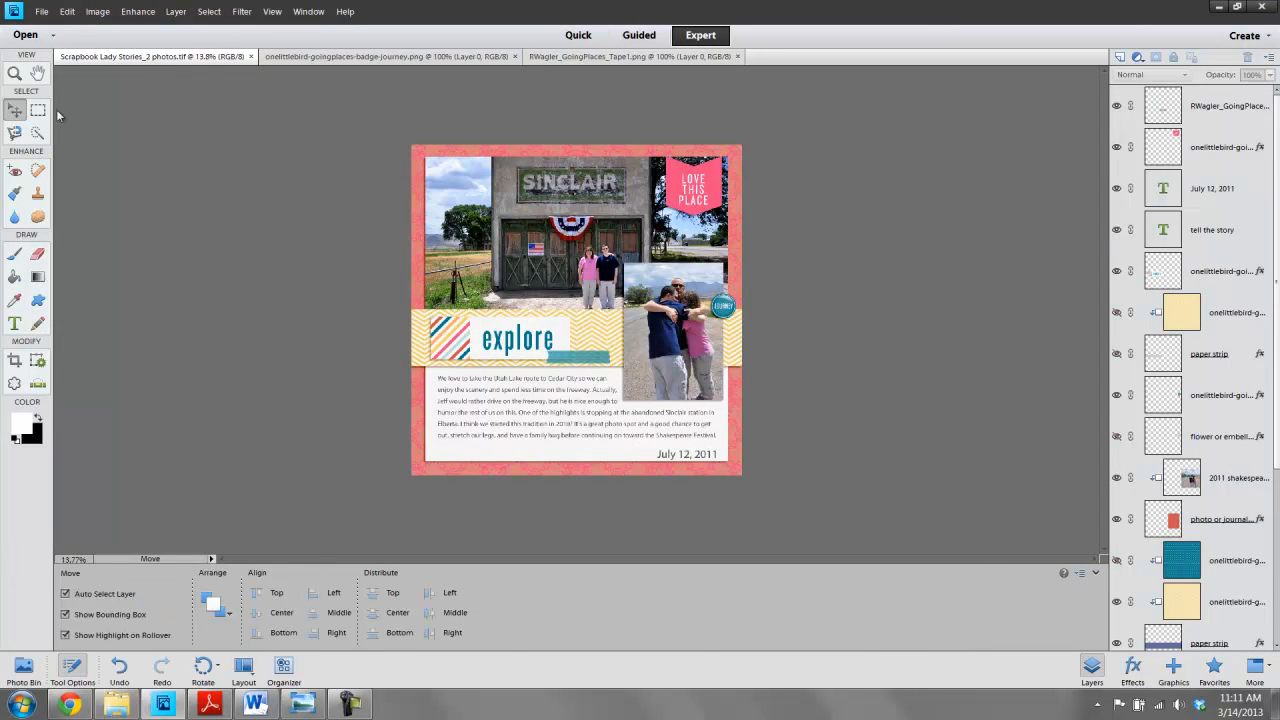
- Save the page as a JPEG named Scrapbook Lady Stories_2 photos with quality 12
left_click(41, 11)
left_click(60, 157)
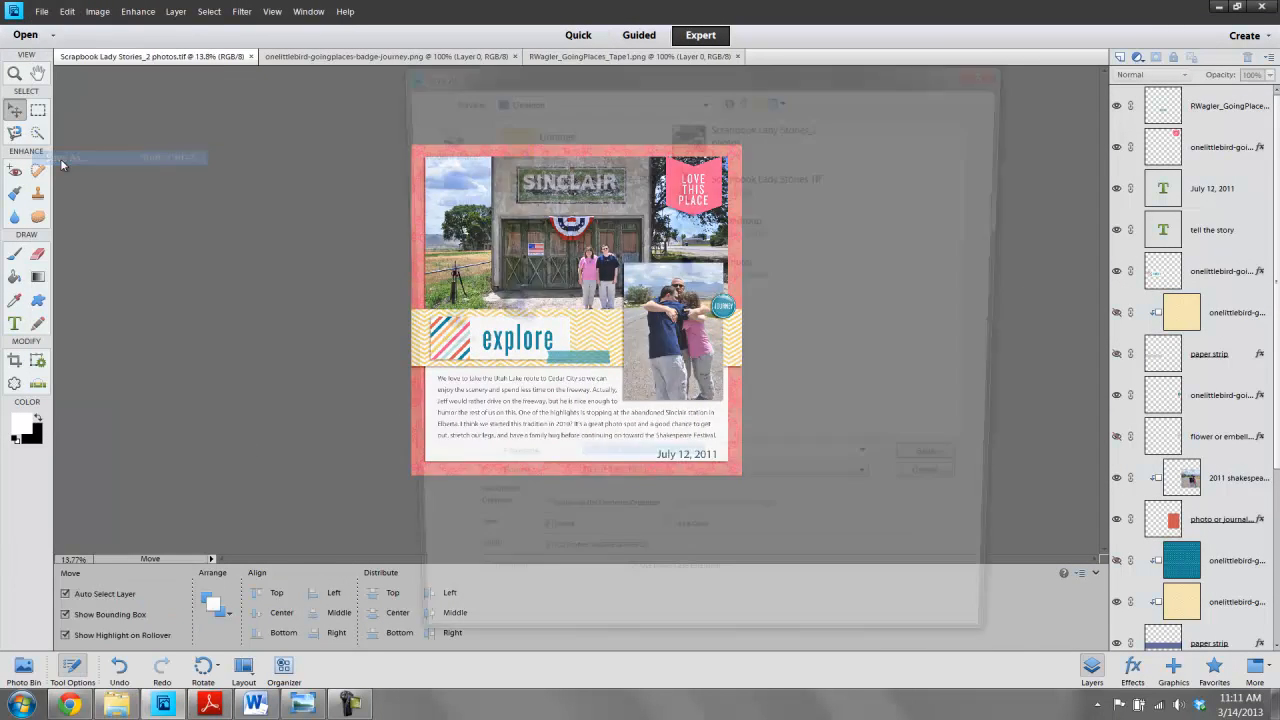
left_click(877, 490)
key("Up")
key("Up")
key("Up")
key("Up")
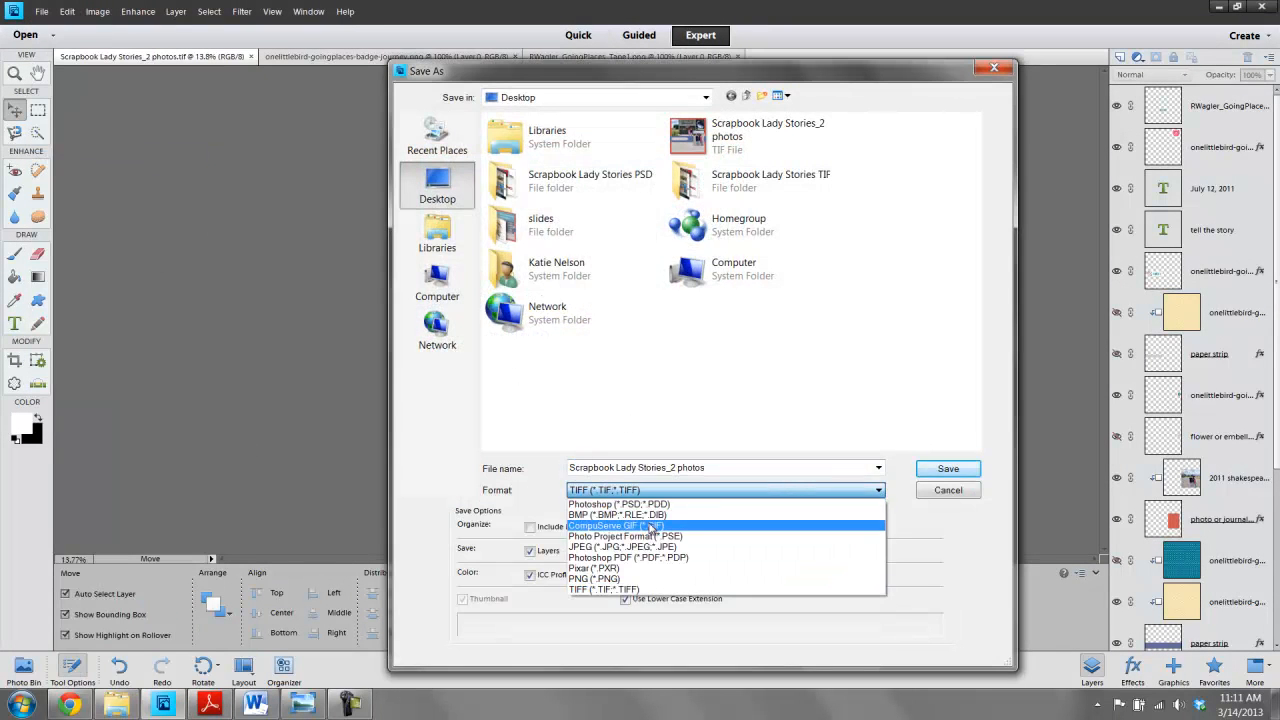
key("Return")
left_click(940, 470)
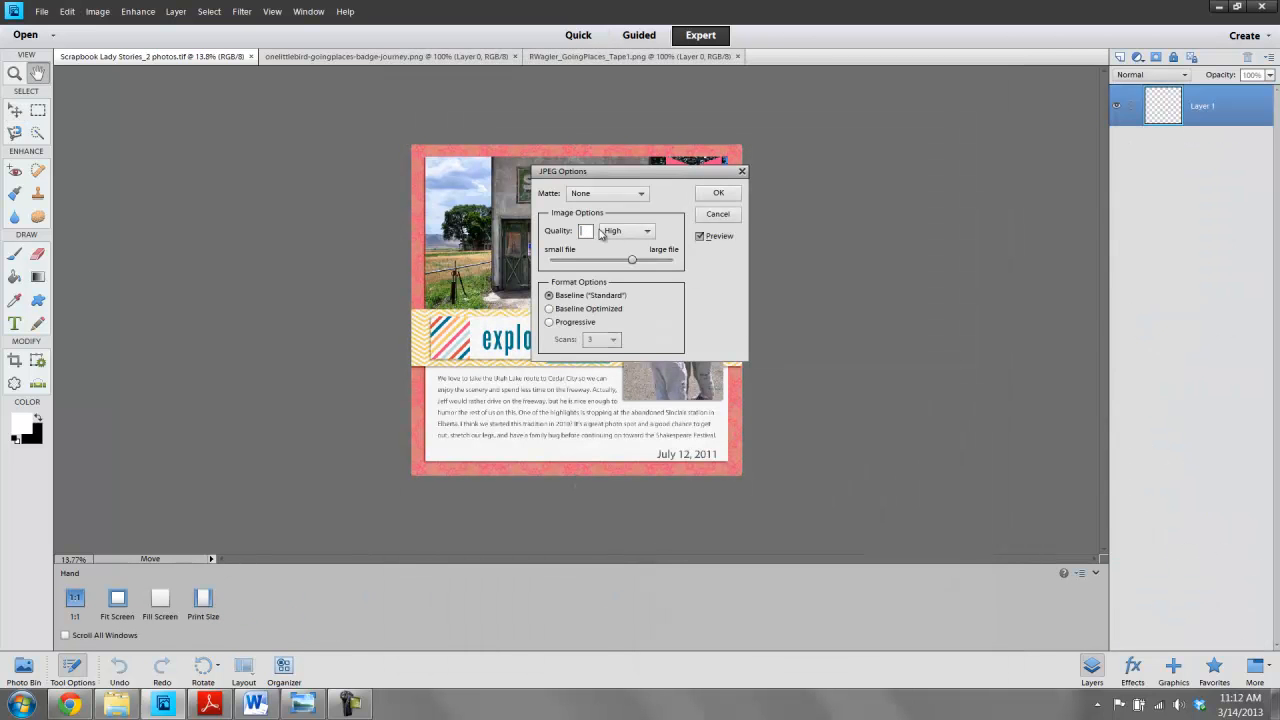
type("12")
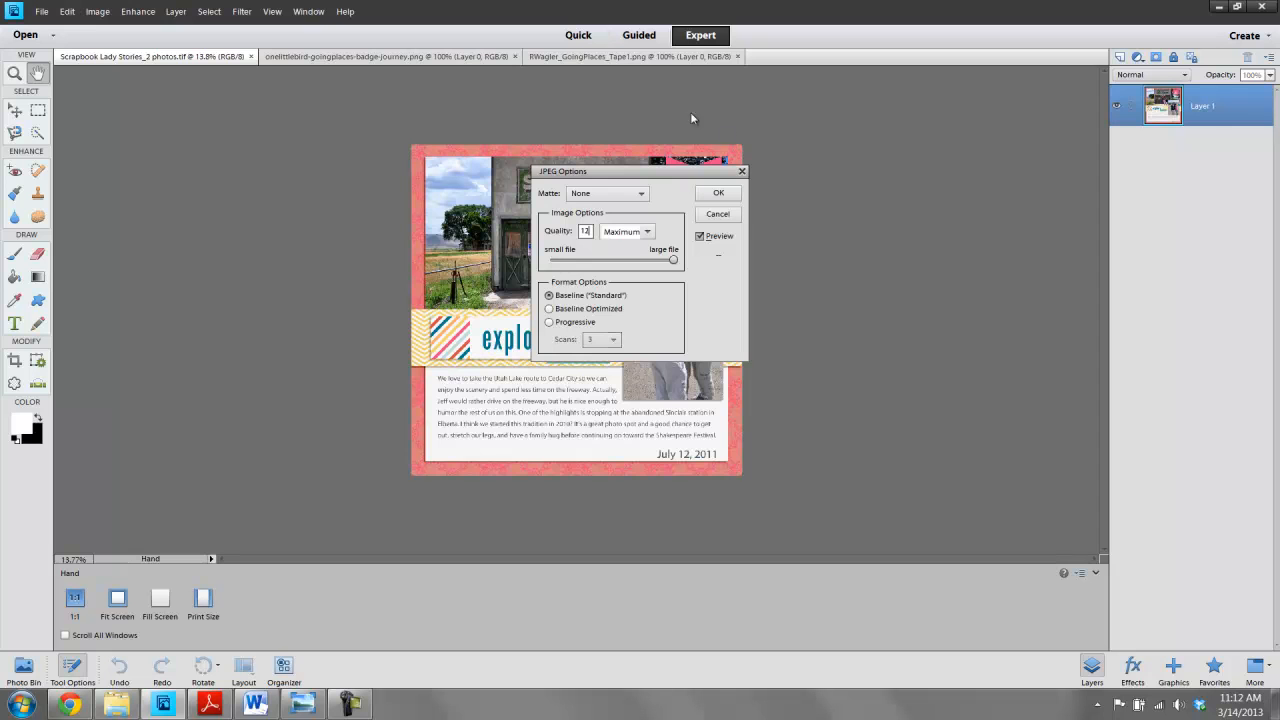
left_click(713, 194)
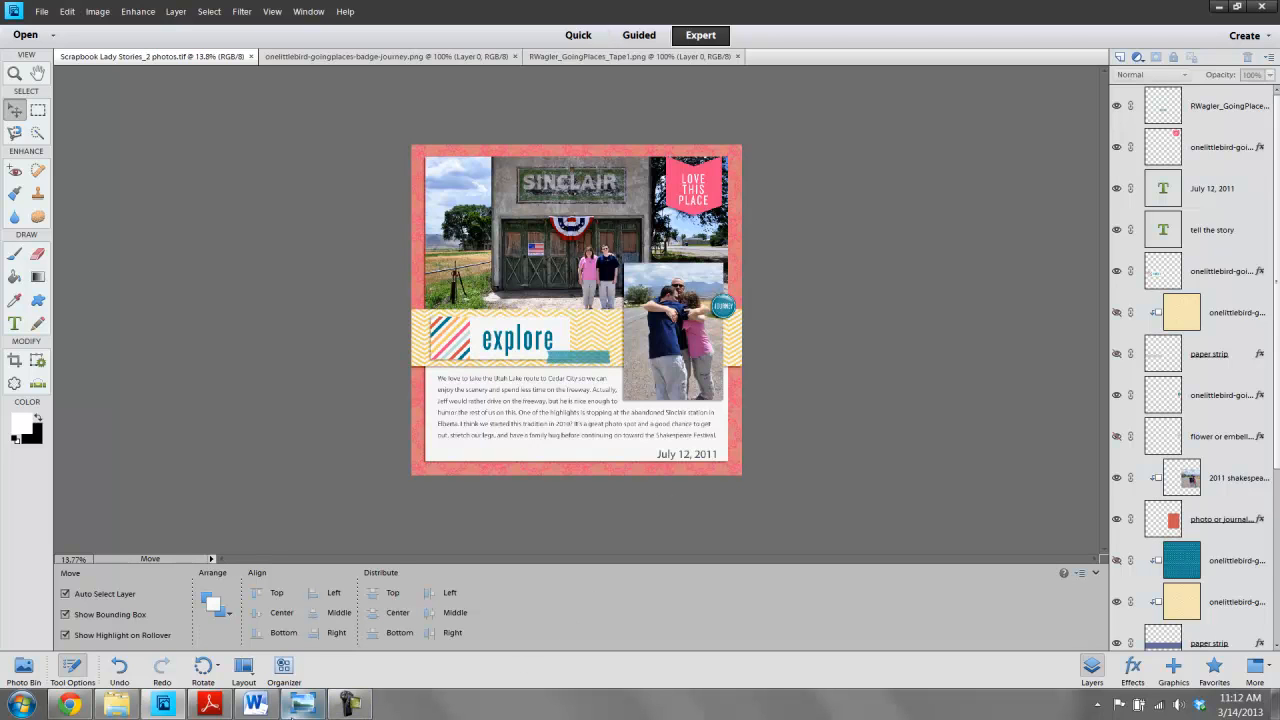
- Switch to Windows Photo Viewer and advance to the next image
mouse_move(291, 714)
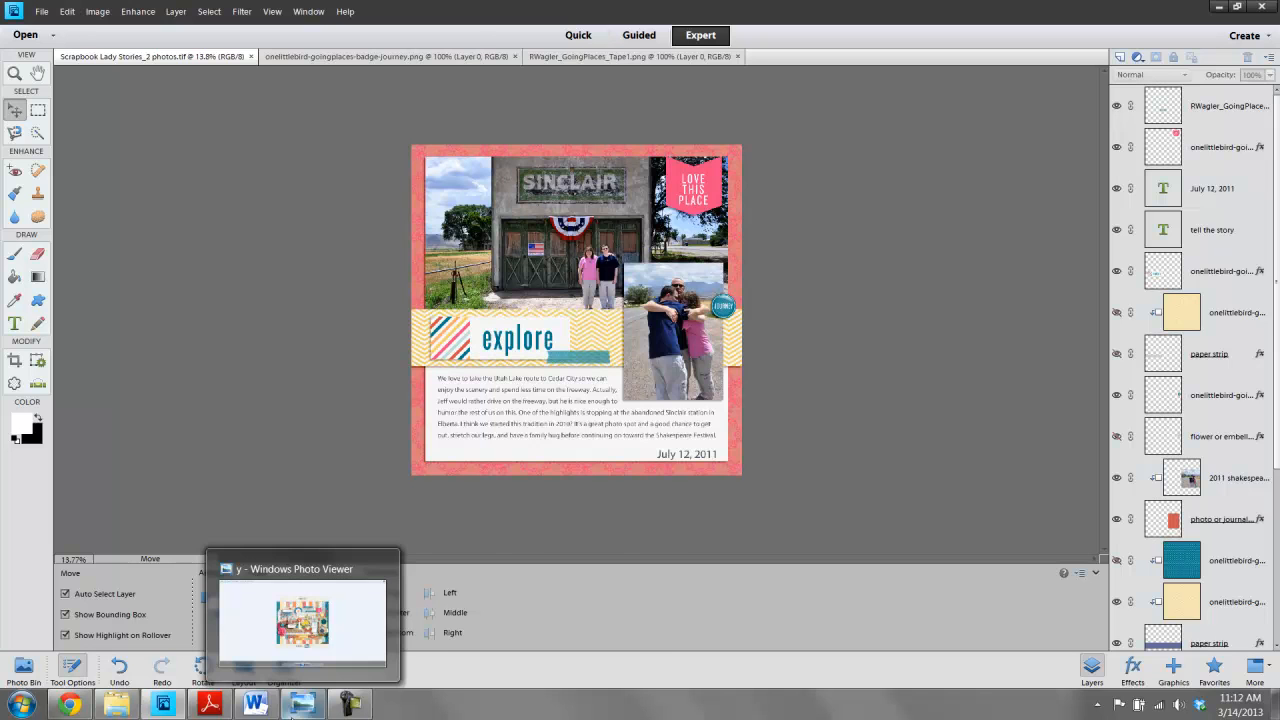
left_click(298, 706)
left_click(679, 667)
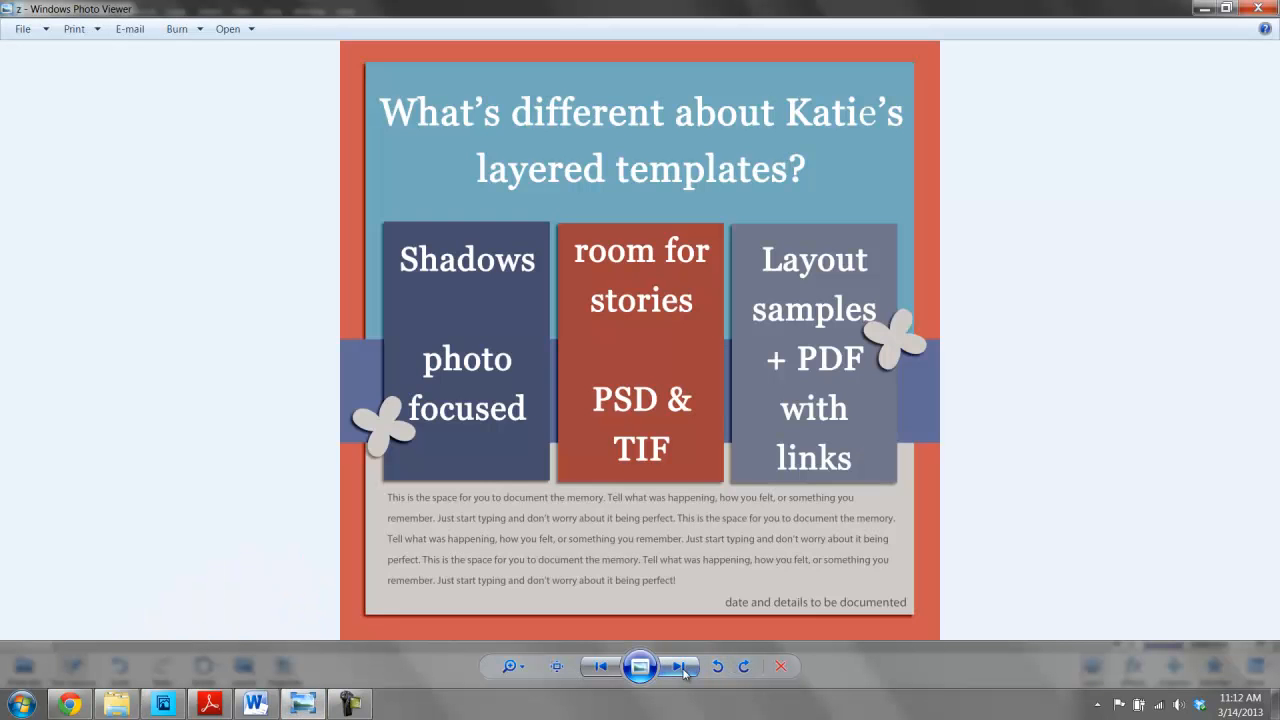